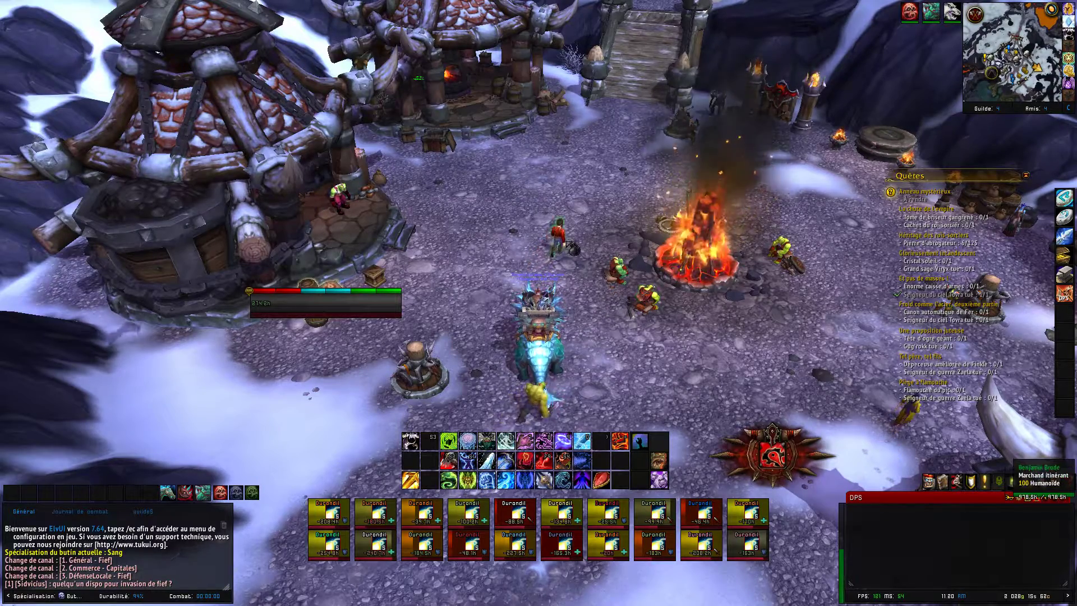
right_click(563, 233)
mouse_move(628, 320)
mouse_down()
mouse_move(662, 308)
mouse_move(644, 320)
mouse_up()
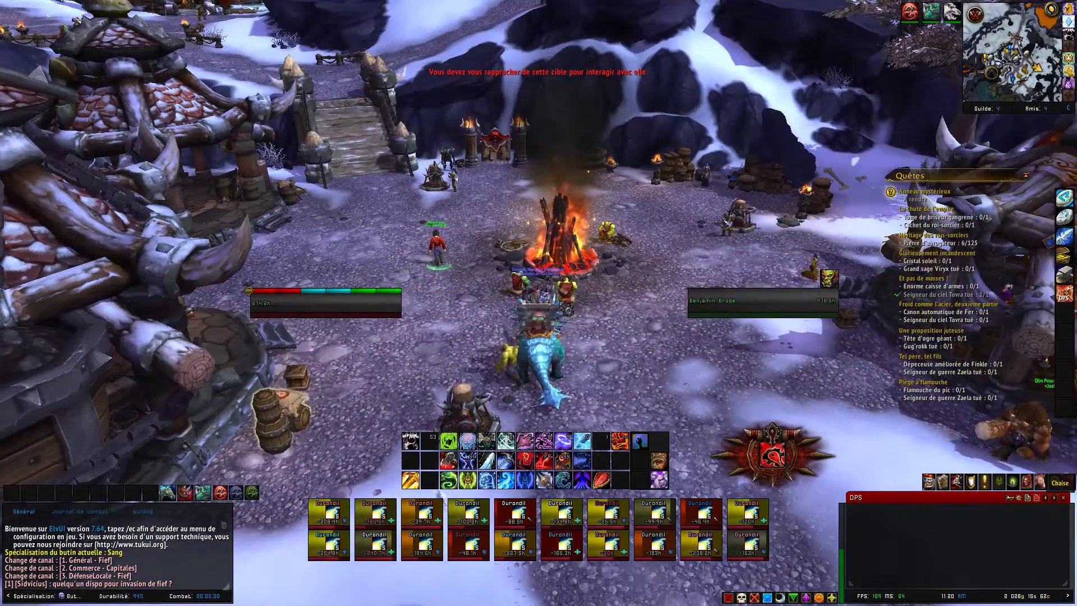
drag(522, 339, 550, 312)
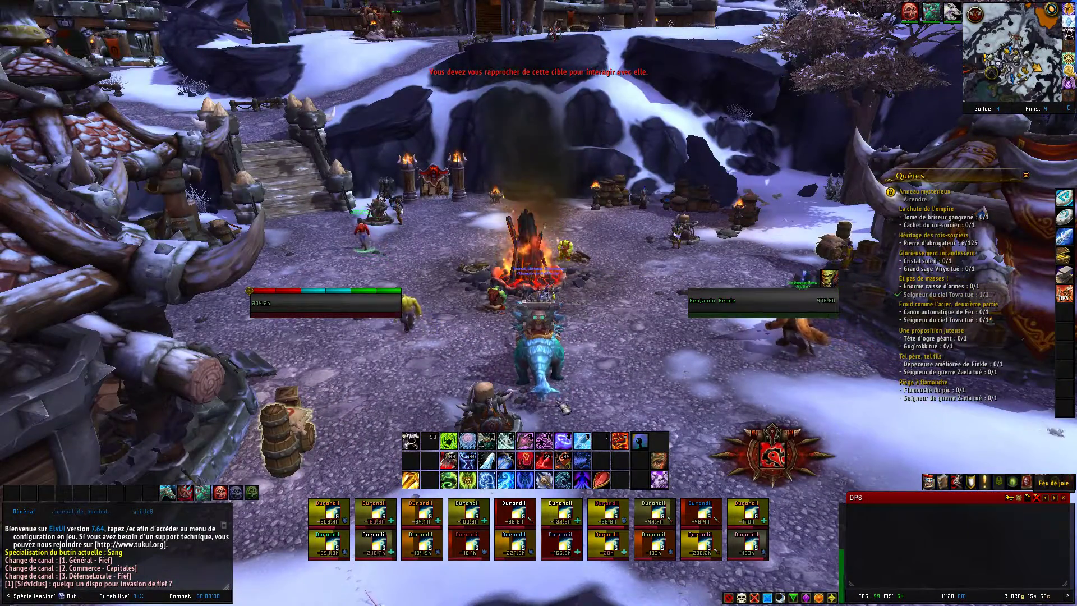
Step: Log out to the character selection and enter the world with the level 90 hunter (Chasseur) character
key(Escape)
key(Escape)
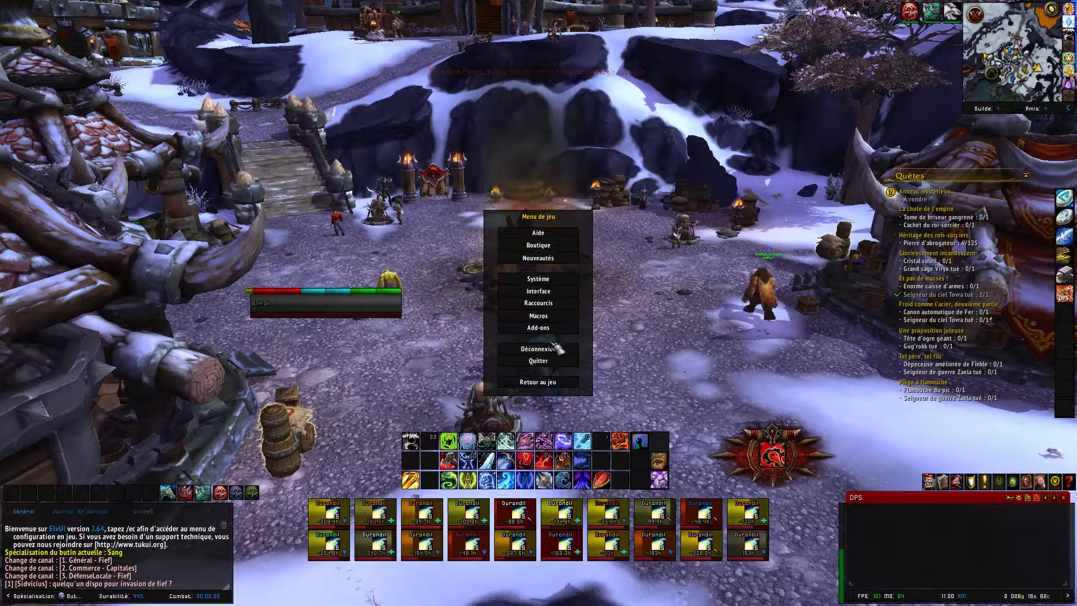
key(Escape)
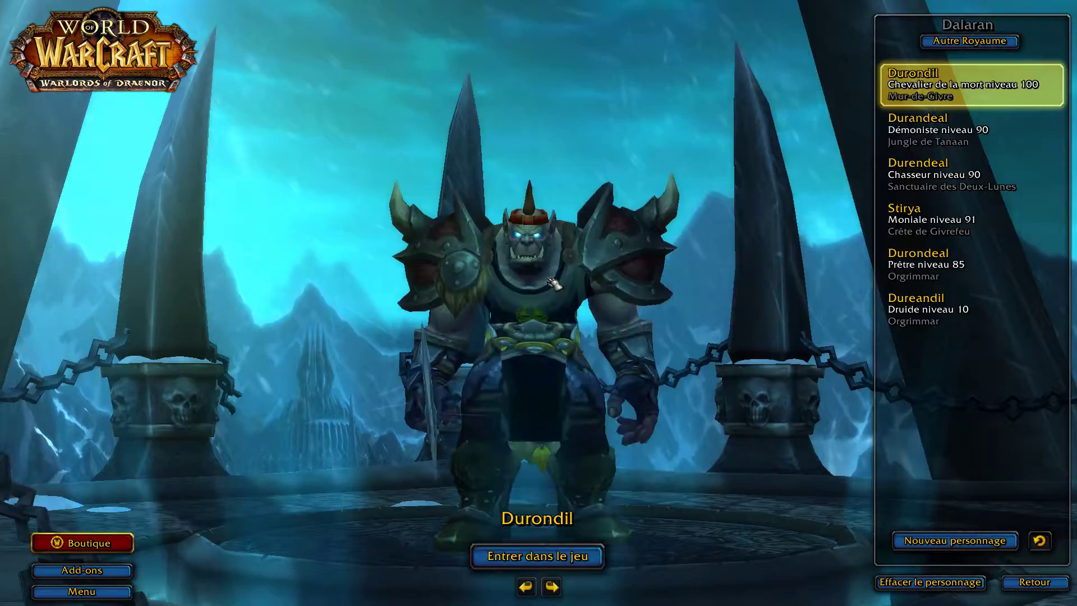
click(921, 163)
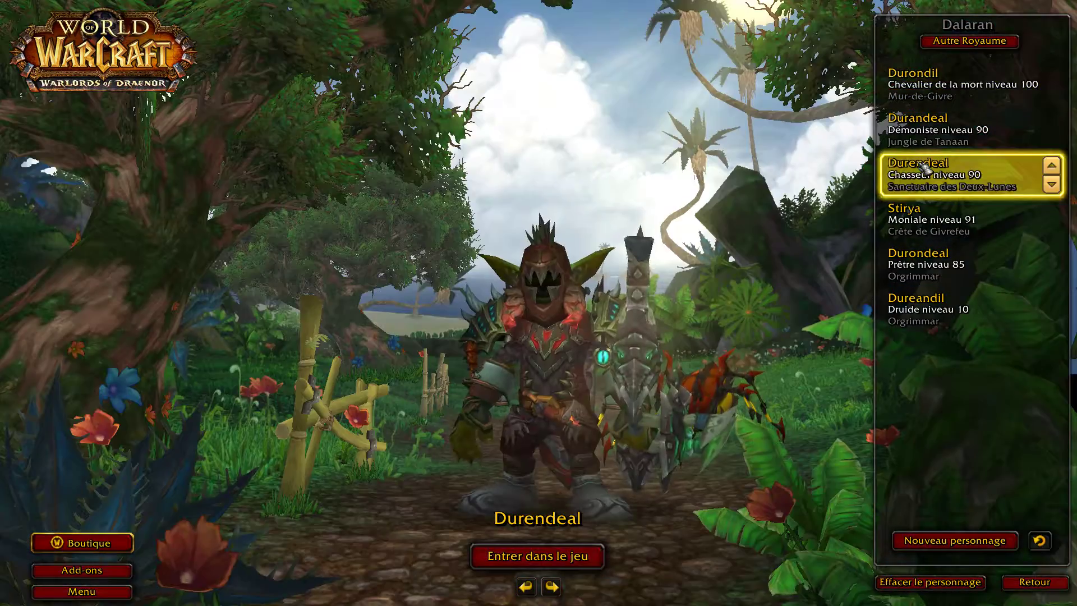
click(568, 554)
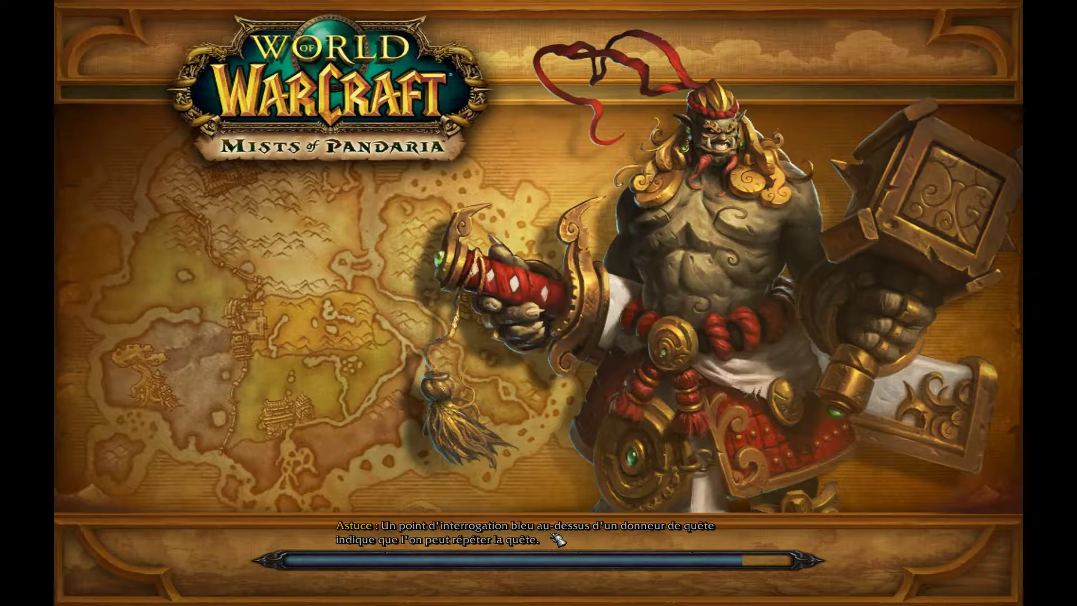
Step: Switch to the Curse Client and look through the installed World of Warcraft add-ons for the ElvUI modules
key(alt+Tab)
key(alt+Tab)
key(alt+Tab)
key(alt+Tab)
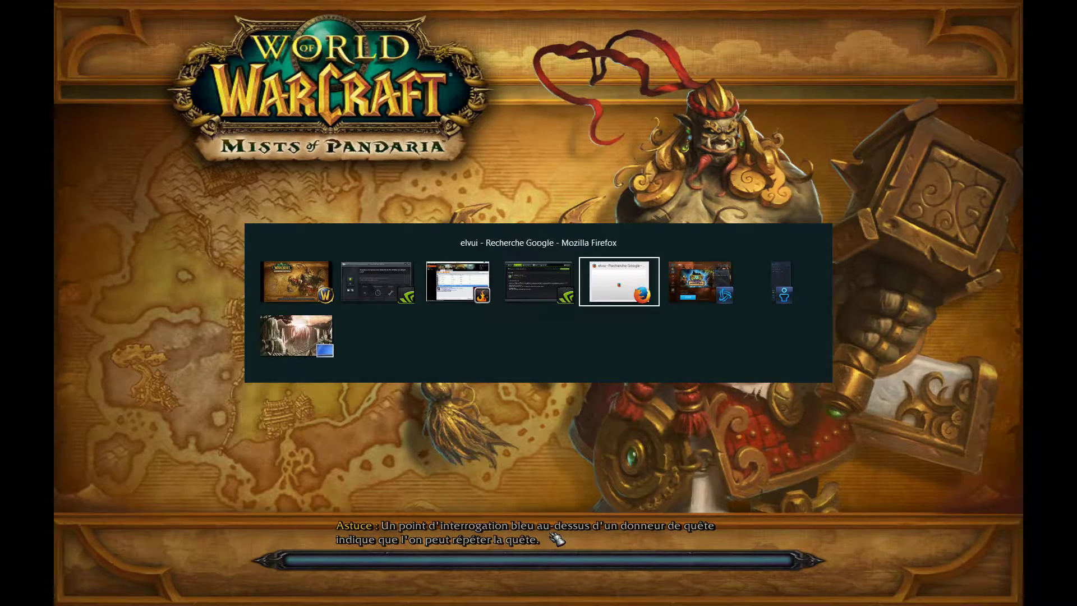
key(alt+Tab)
key(alt+Tab)
key(alt+Tab)
key(alt+Tab)
key(alt+Tab)
key(alt+Tab)
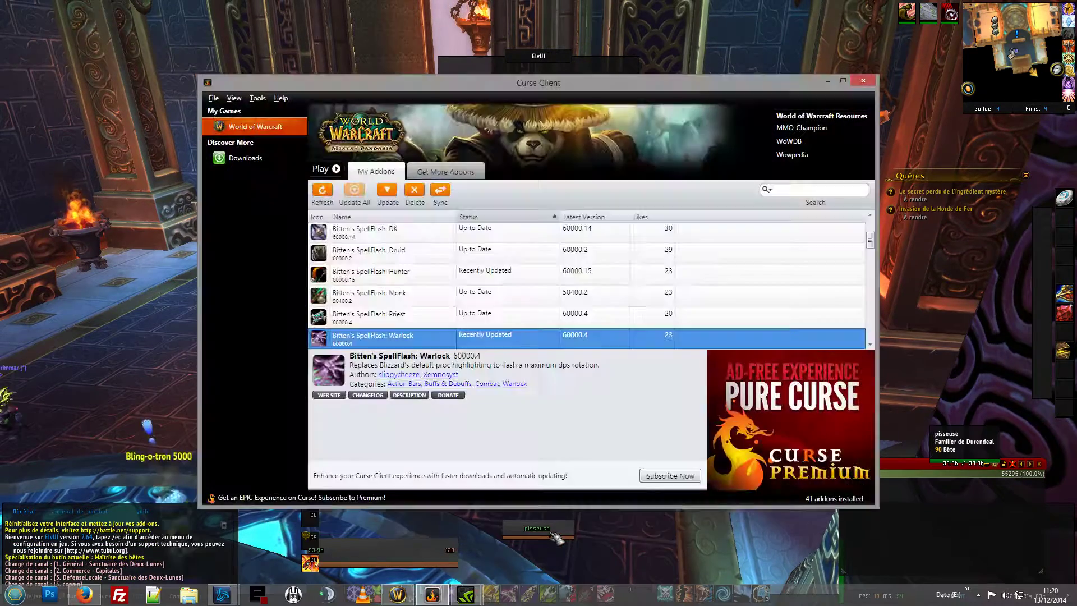
scroll(499, 275, up, 2)
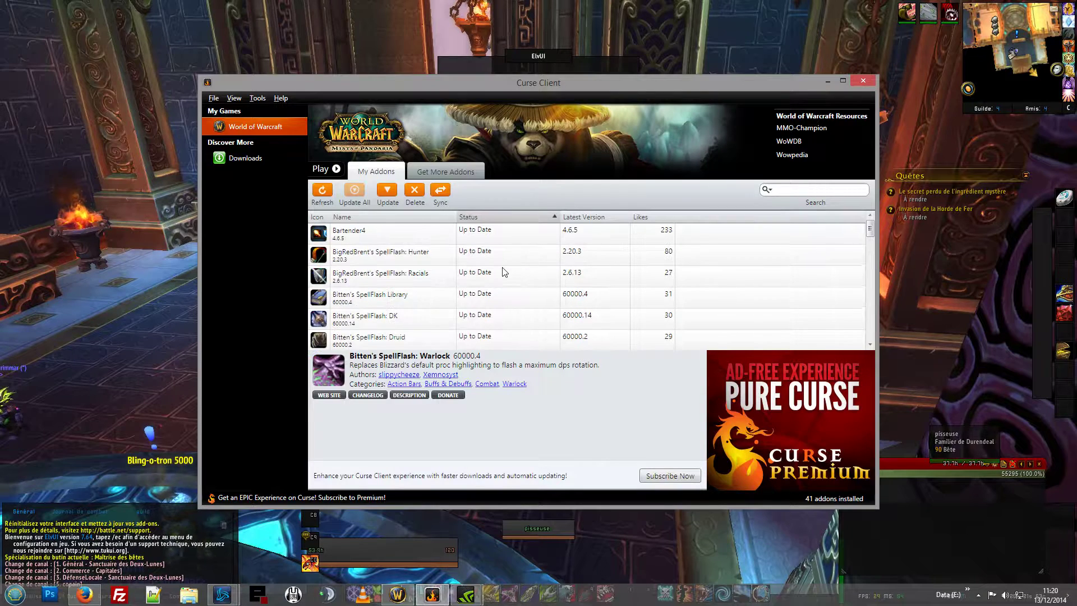
scroll(393, 281, down, 5)
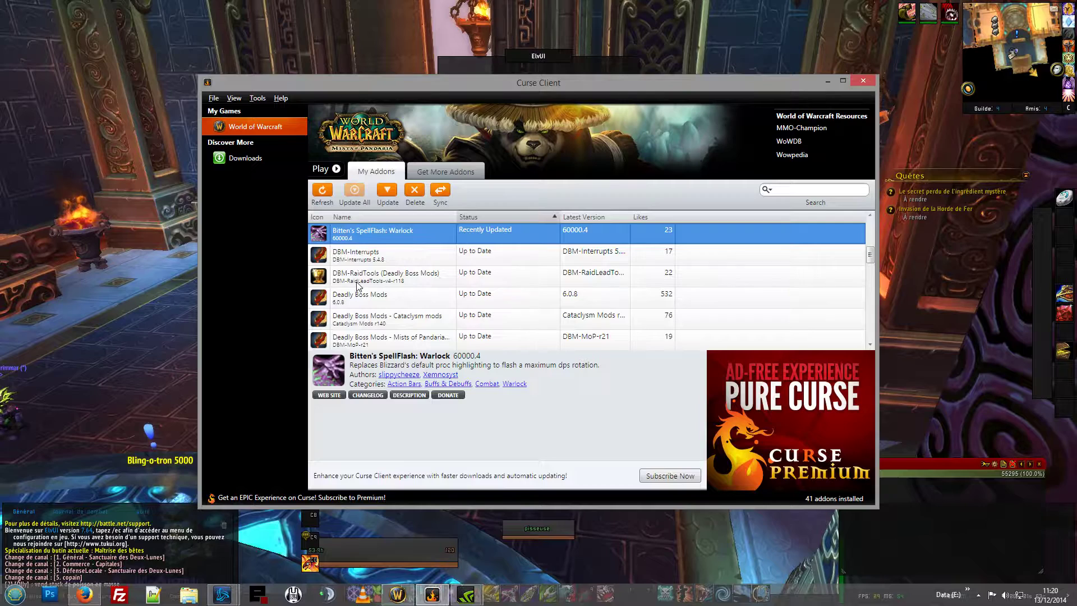
scroll(357, 285, down, 3)
scroll(381, 305, down, 2)
scroll(357, 281, up, 2)
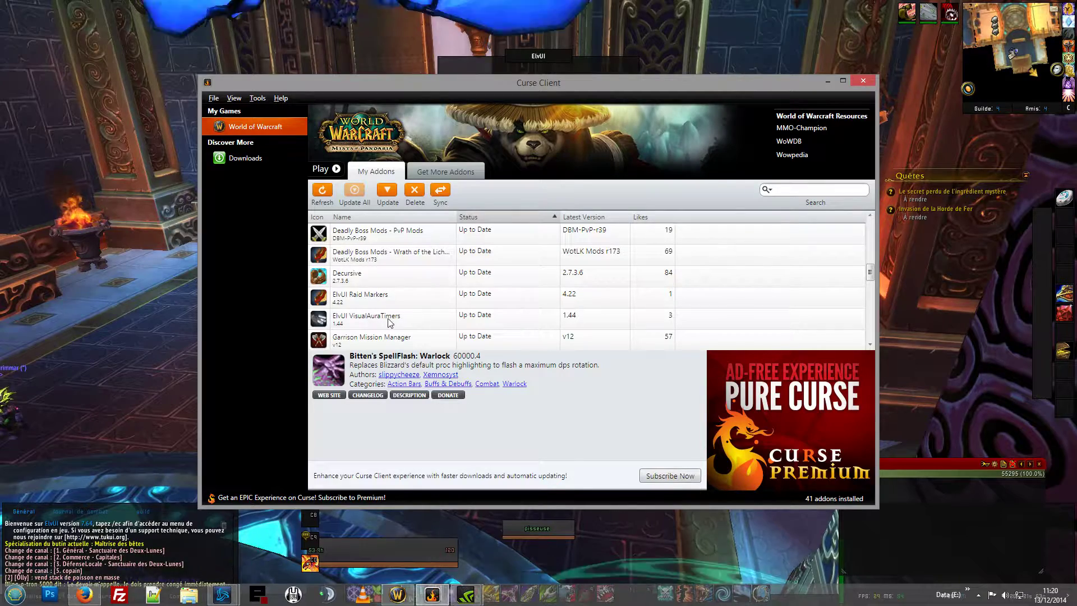
Step: Return to World of Warcraft, hide the ElvUI tip and view the ElvUI entries in the add-on list
key(alt+Tab)
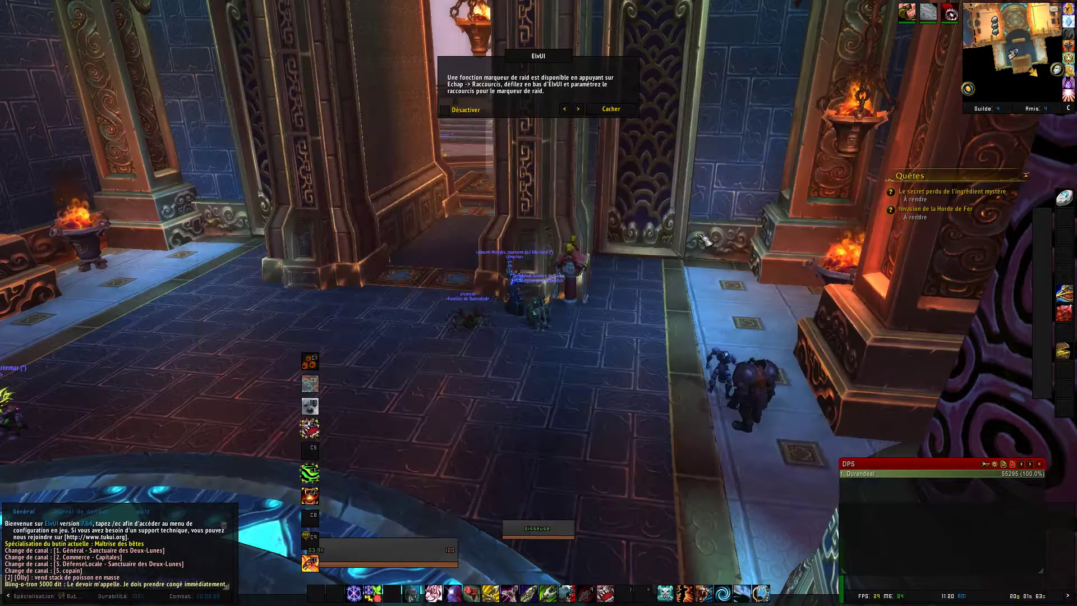
click(614, 106)
key(Escape)
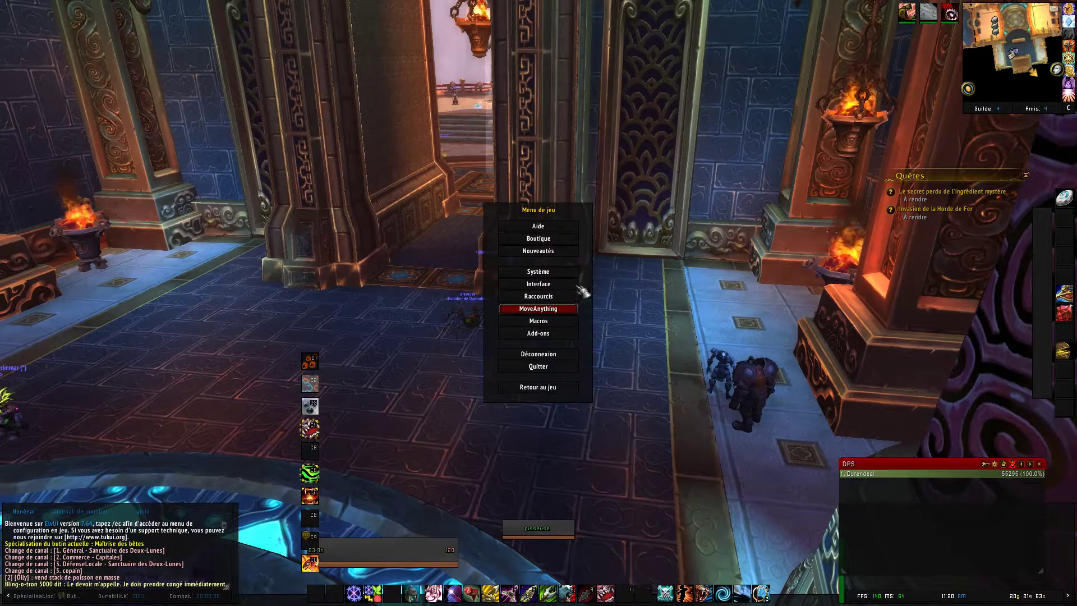
click(546, 338)
scroll(513, 348, down, 10)
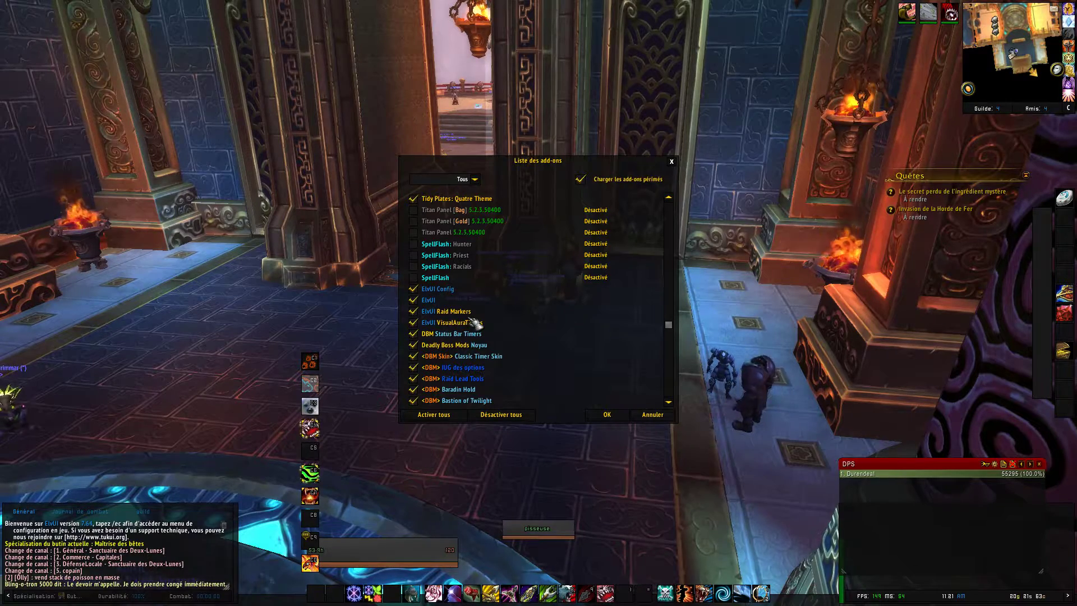
Step: Switch to Firefox, maximize its window and run a new Google search for "elvui" from the start page
key(alt+Tab)
key(alt+Tab)
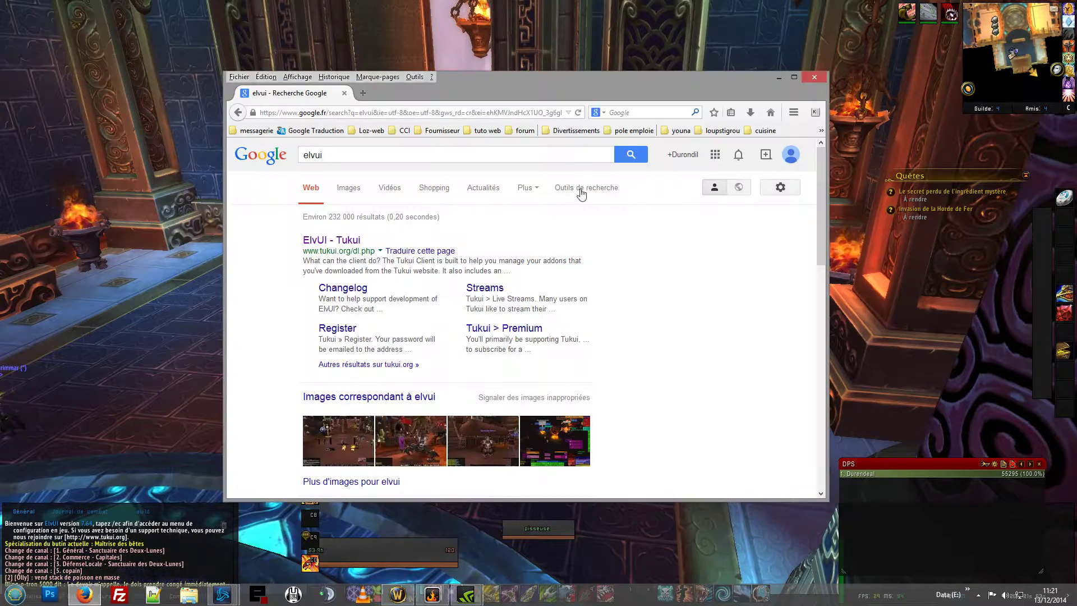
double_click(590, 86)
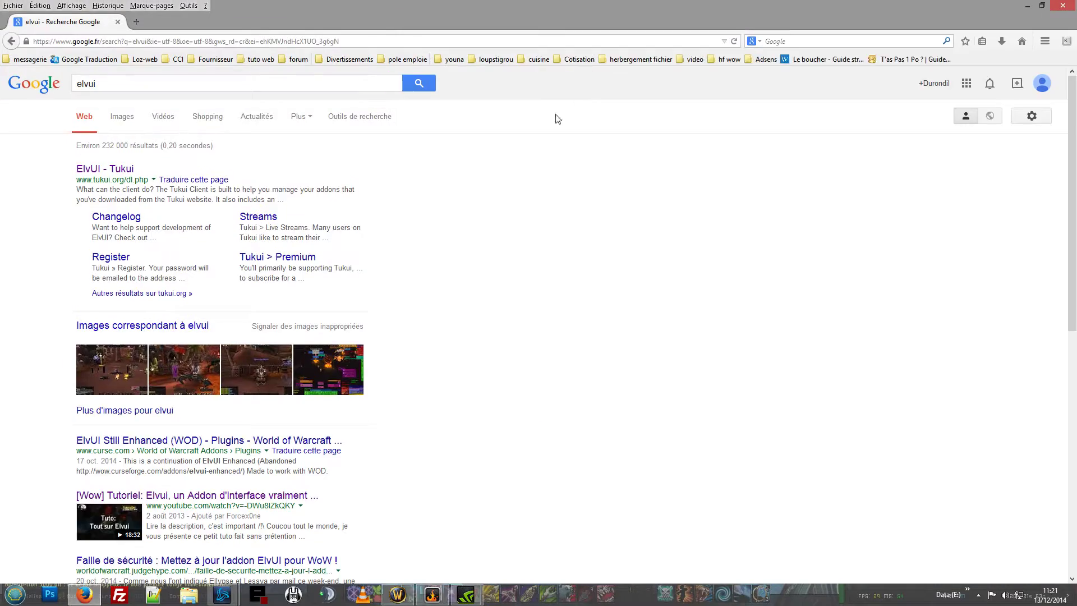
click(13, 40)
text(e)
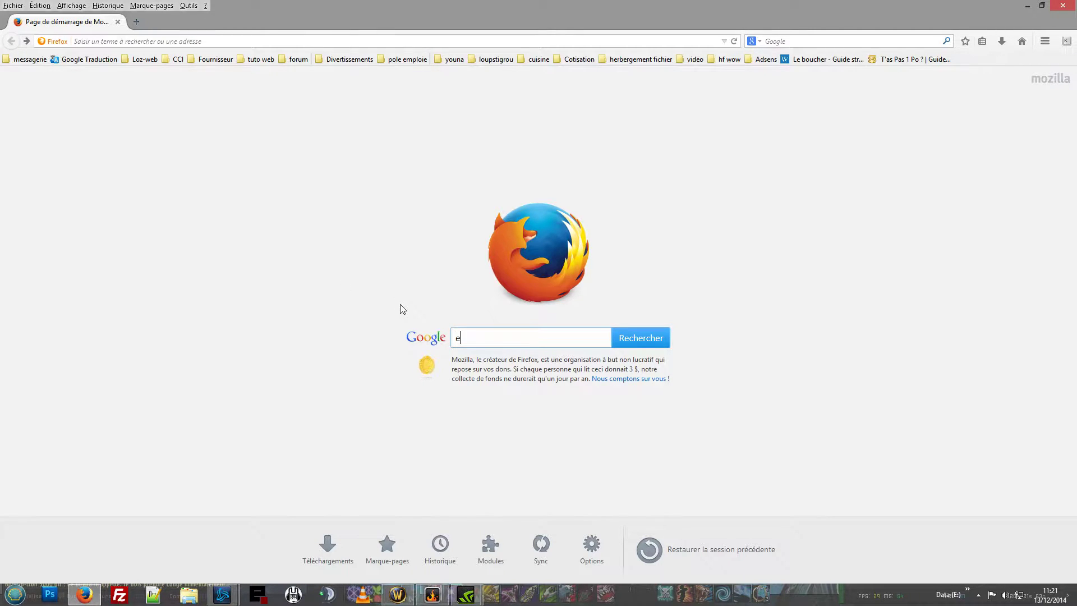
text(lvui)
key(Return)
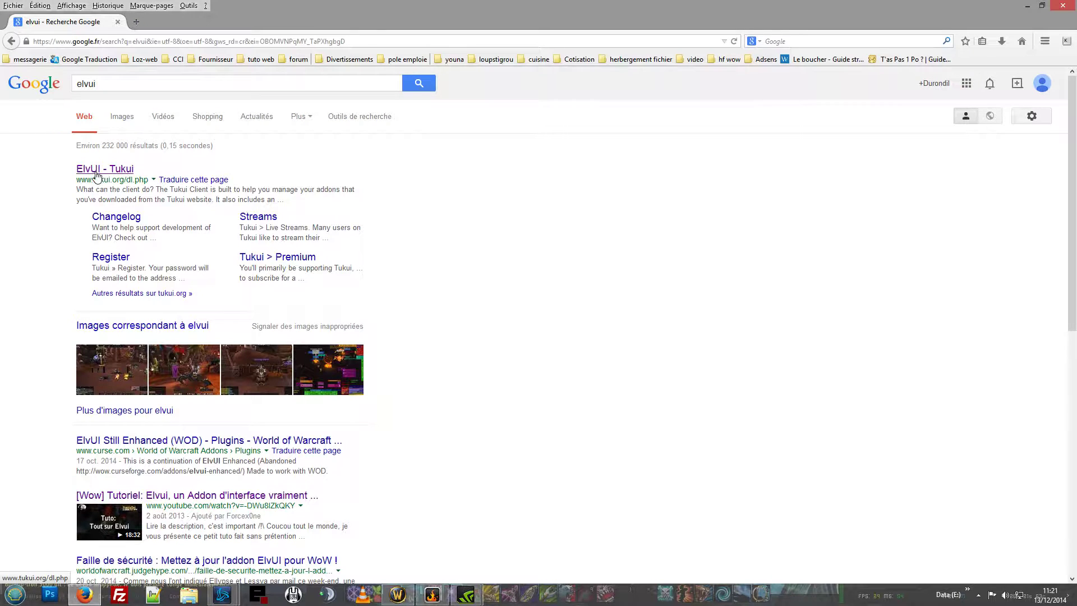
Step: Open the "ElvUI - Tukui" result, look at the ElvUI download section, and close the browser
click(124, 170)
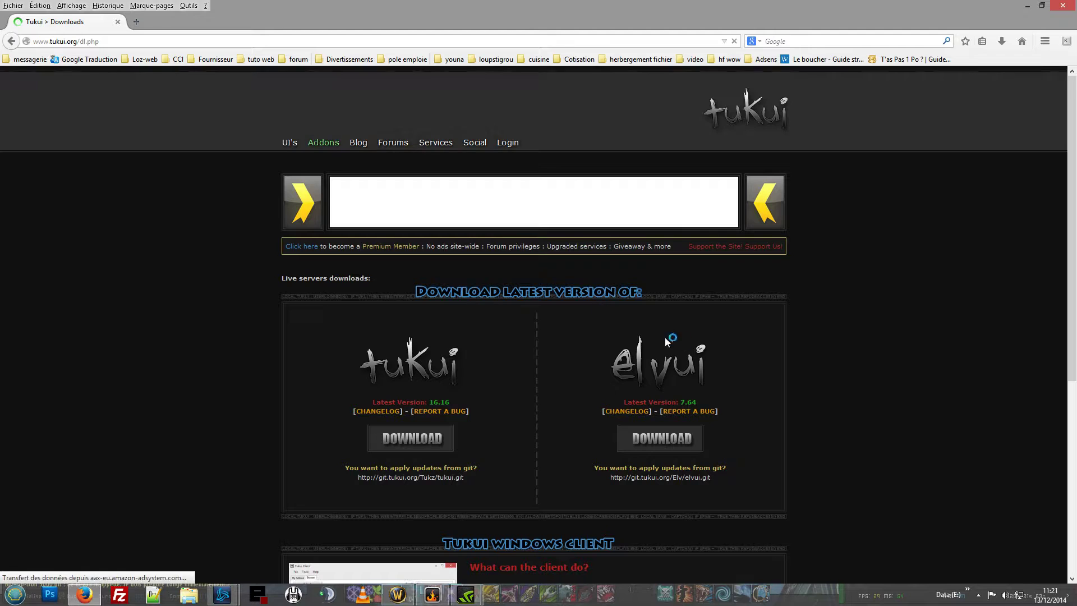
scroll(641, 437, down, 2)
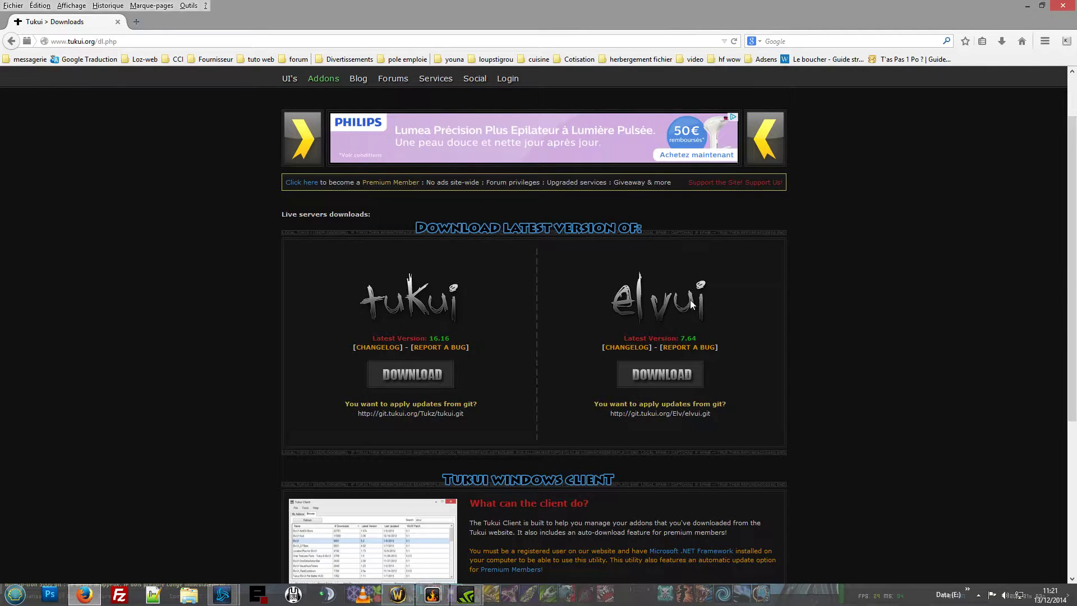
double_click(589, 6)
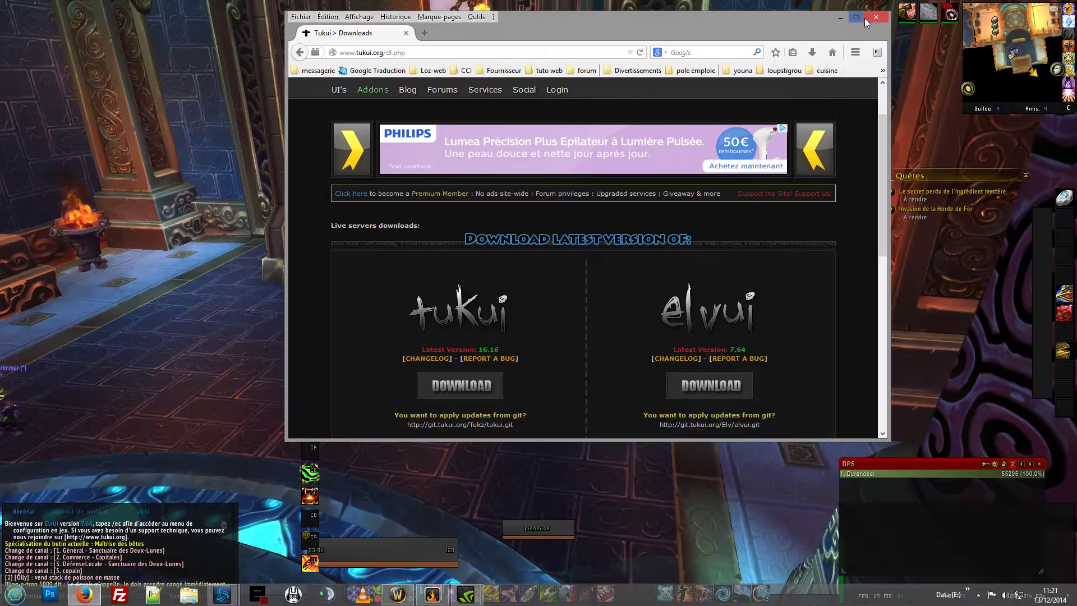
click(875, 18)
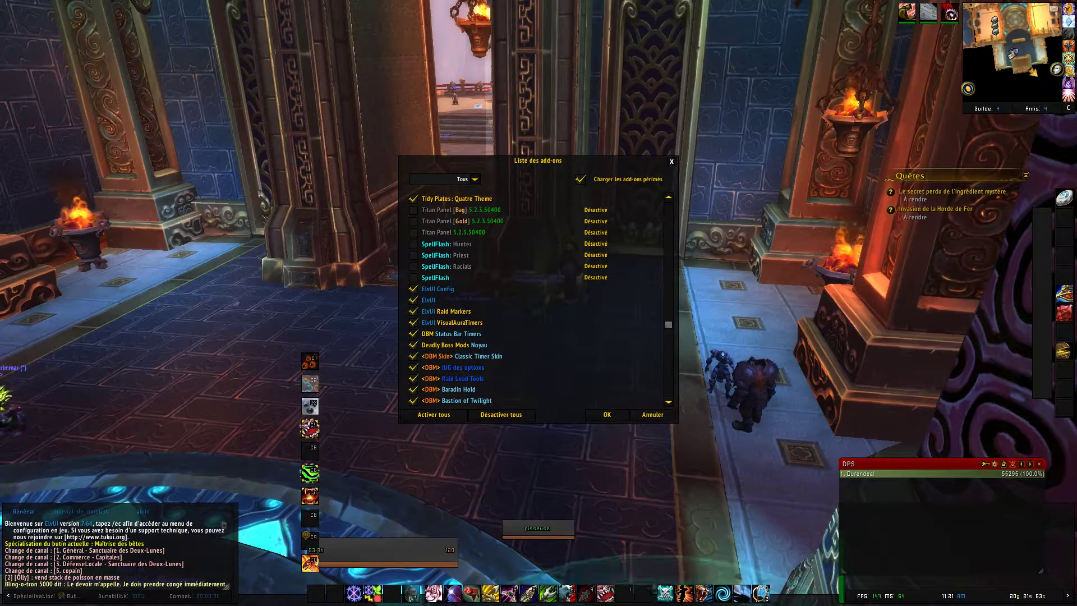
Step: Open a File Explorer window and go to the folder C:\Program Files (x86)\World of Warcraft
key(super+e)
drag(456, 87, 387, 87)
double_click(274, 324)
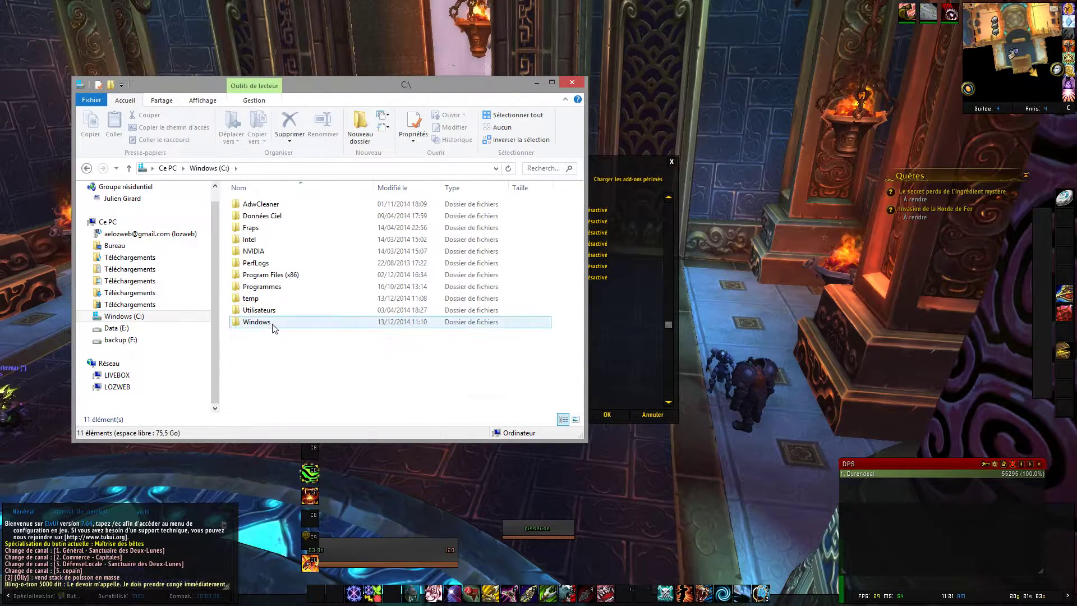
double_click(273, 325)
key(BackSpace)
click(289, 275)
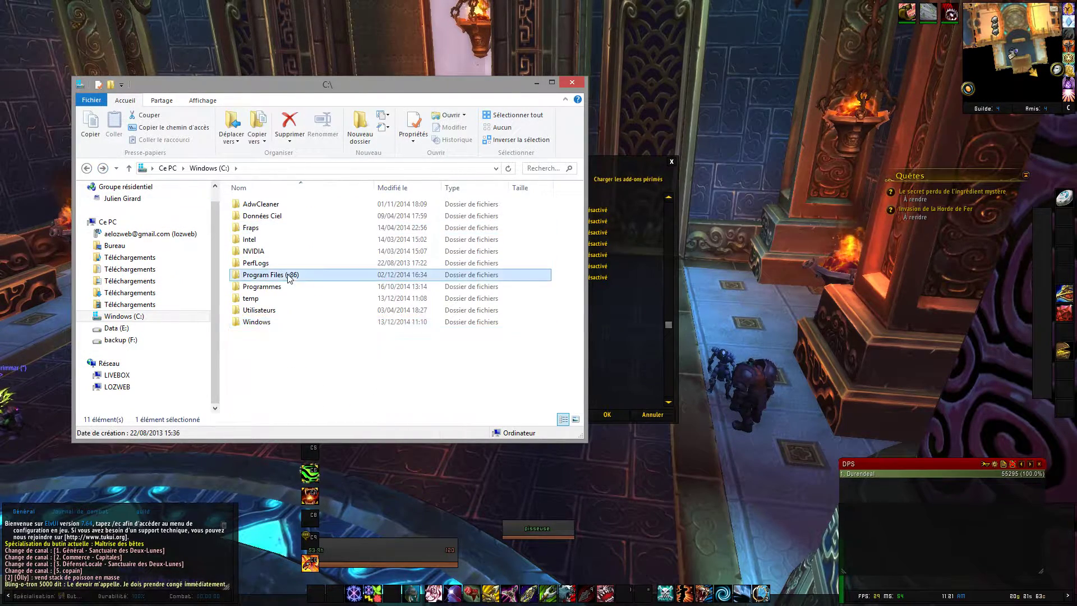
double_click(289, 276)
scroll(285, 412, down, 15)
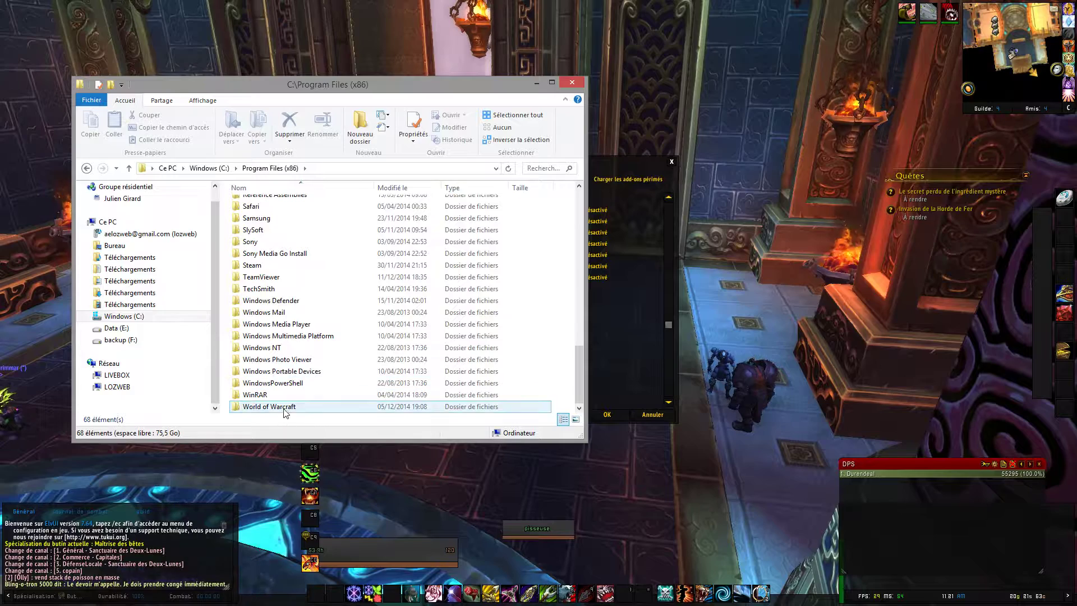
double_click(285, 411)
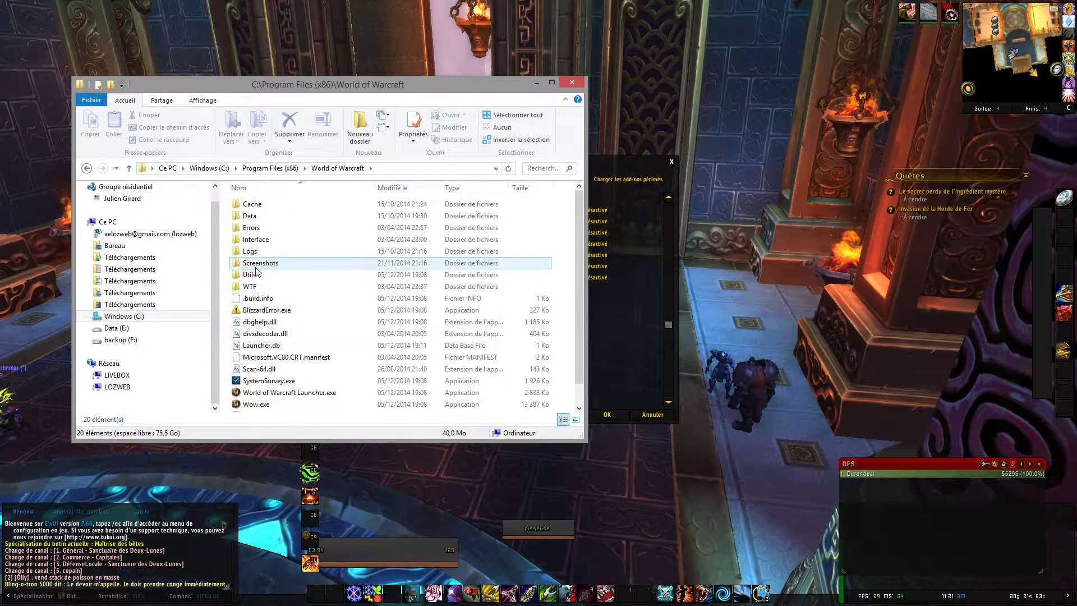
Step: Open the Interface\AddOns folder, examine the ElvUI folders including ElvUI_RaidMarkers and ElvUI_VisualAuraTimers, and close File Explorer
double_click(255, 239)
click(257, 205)
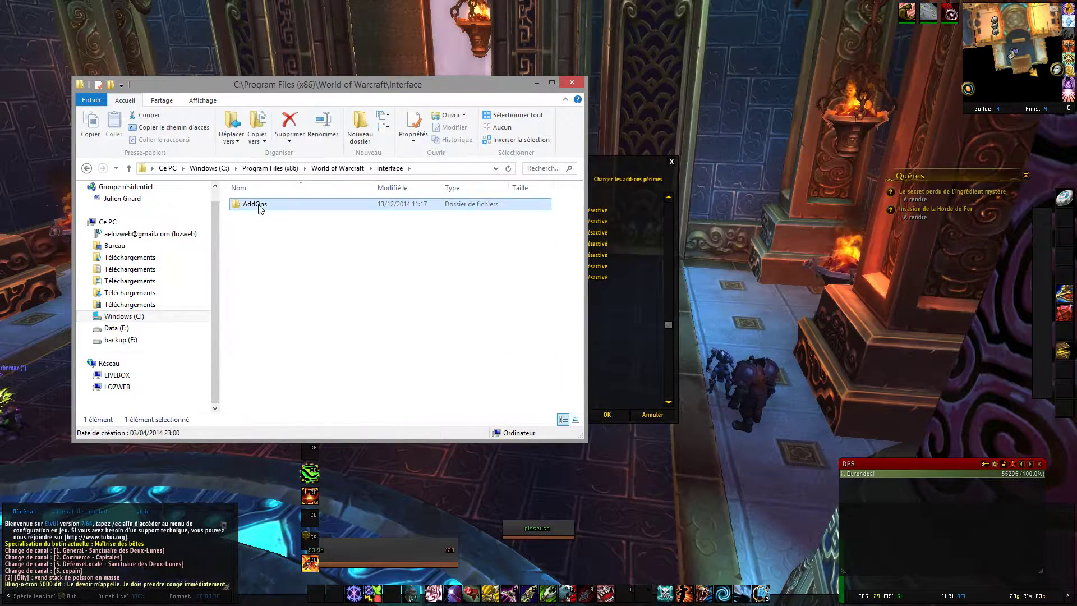
double_click(257, 205)
scroll(564, 299, down, 15)
scroll(567, 314, down, 8)
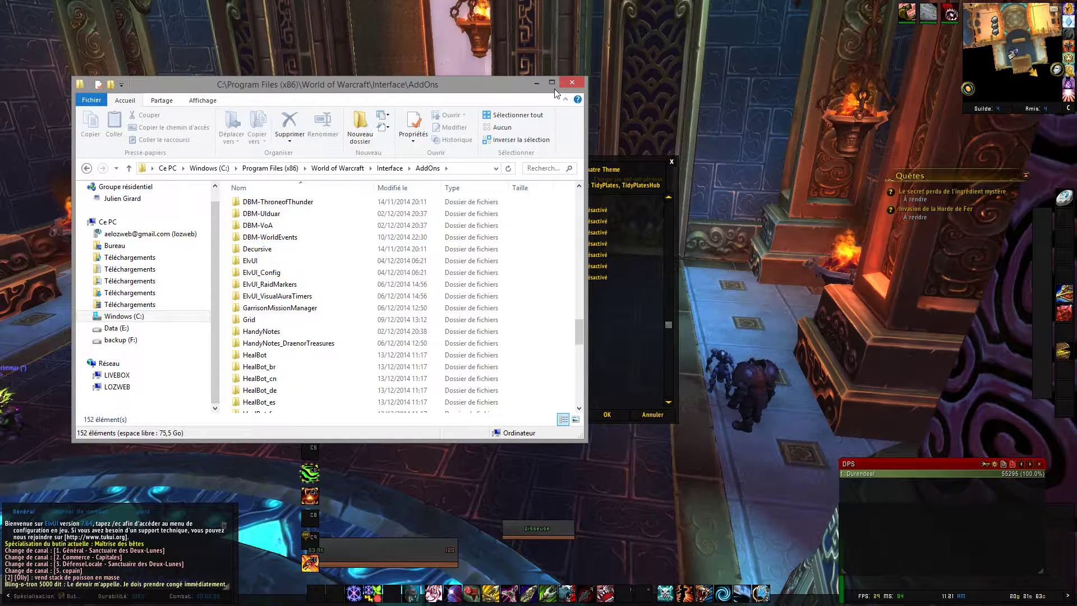
click(278, 295)
click(274, 285)
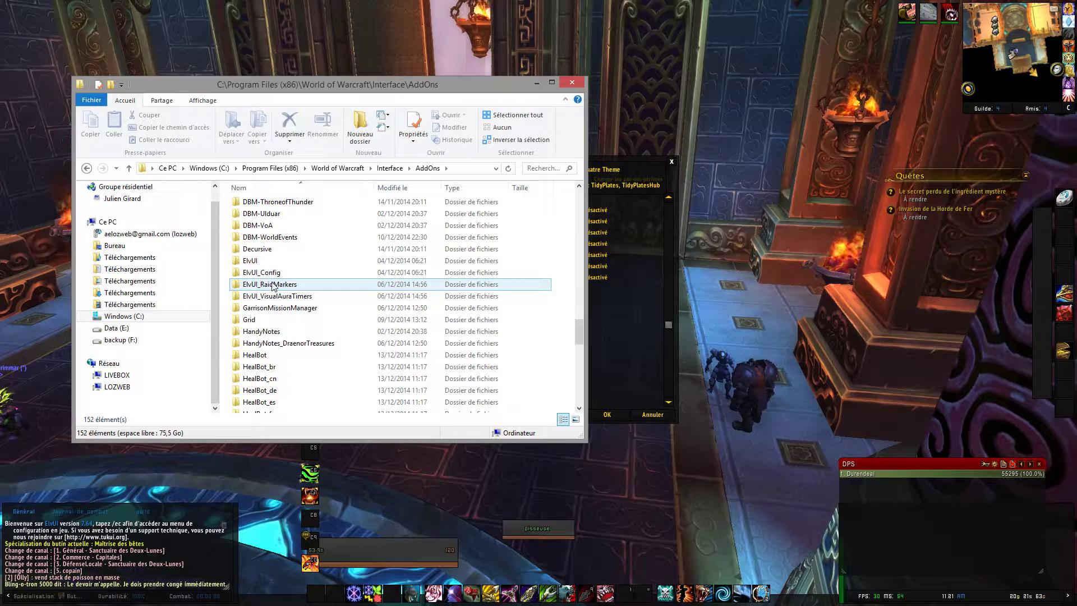
click(303, 296)
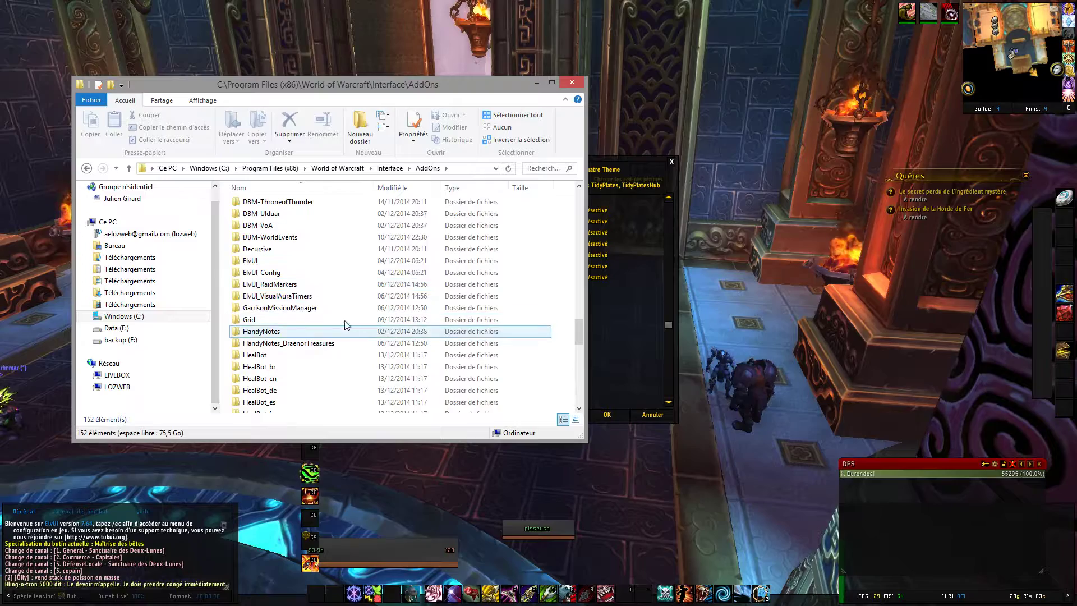
click(572, 83)
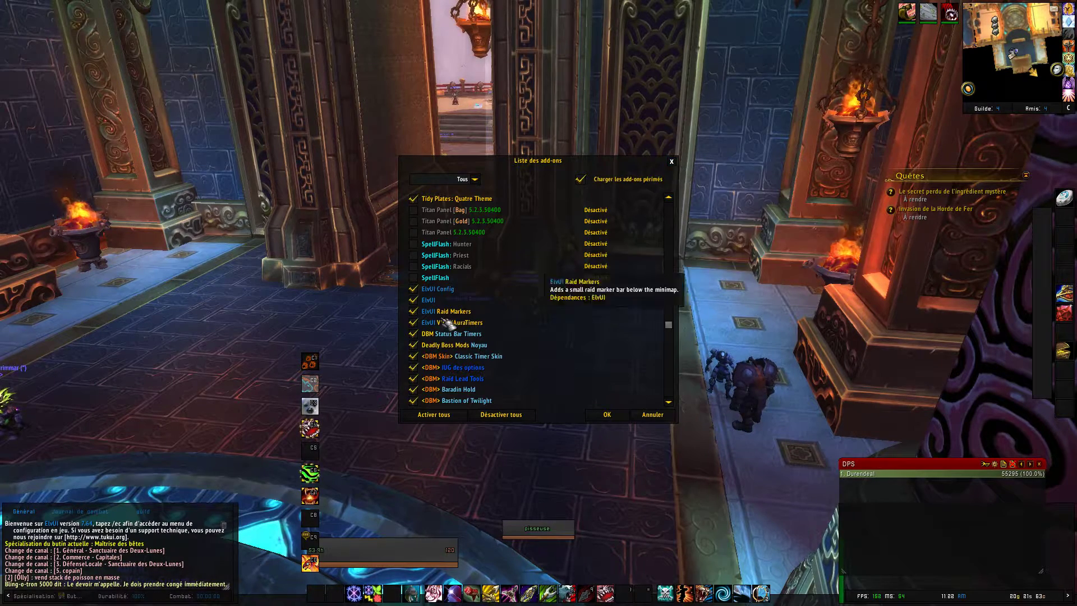
Step: Close the add-on list and open the ElvUI configuration with the chat command /ec
click(672, 162)
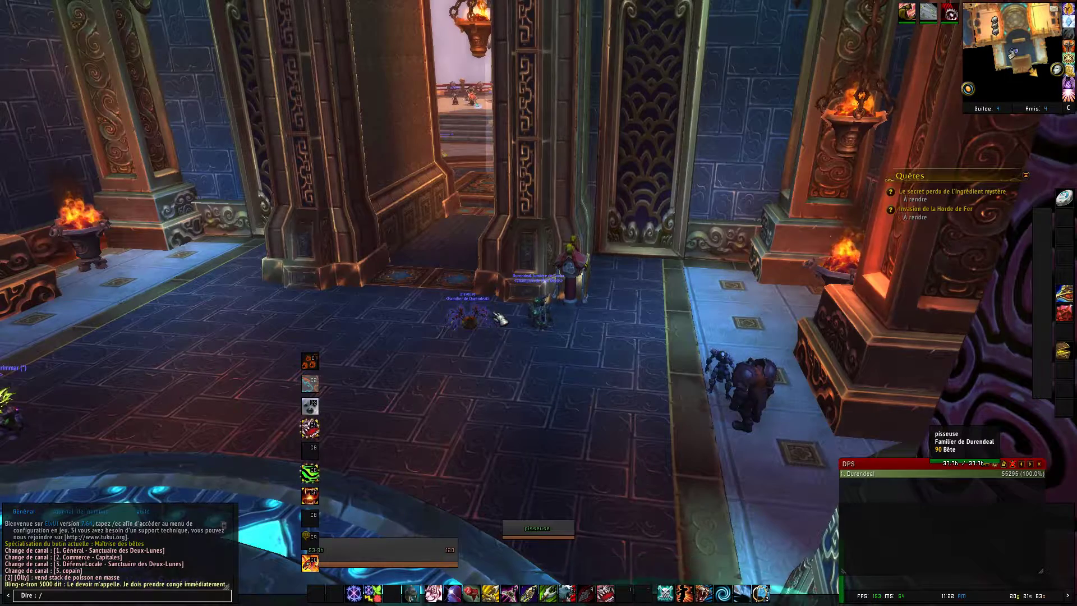
key(Escape)
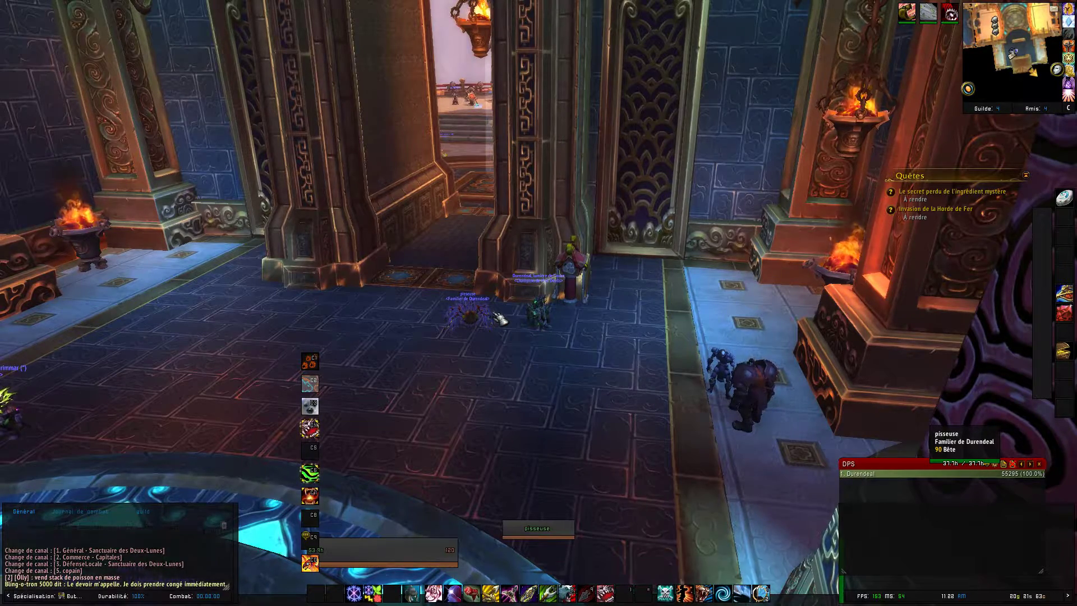
key(c)
key(c)
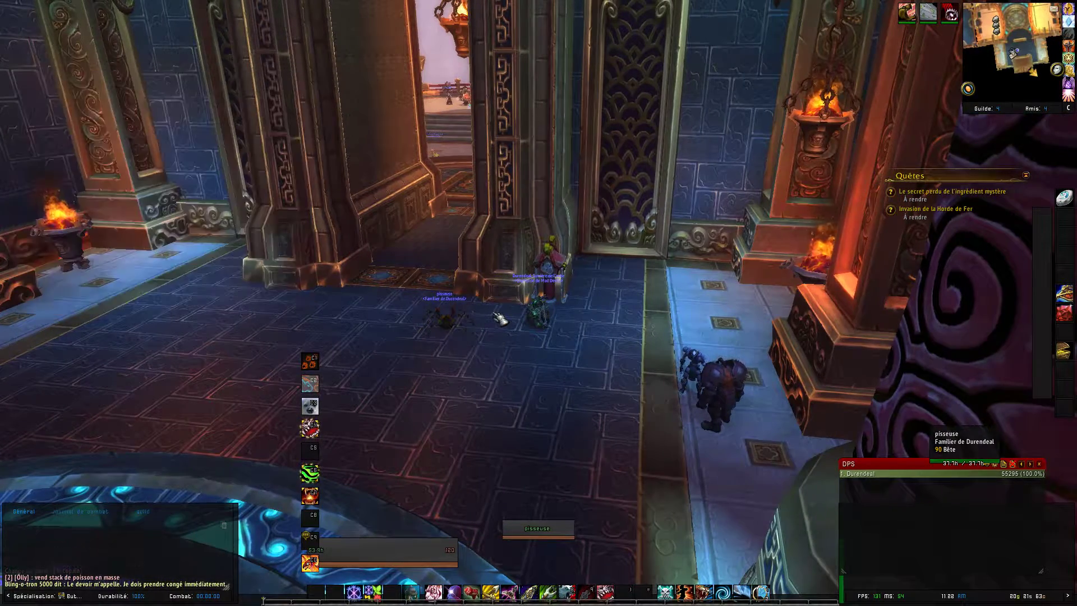
key(Return)
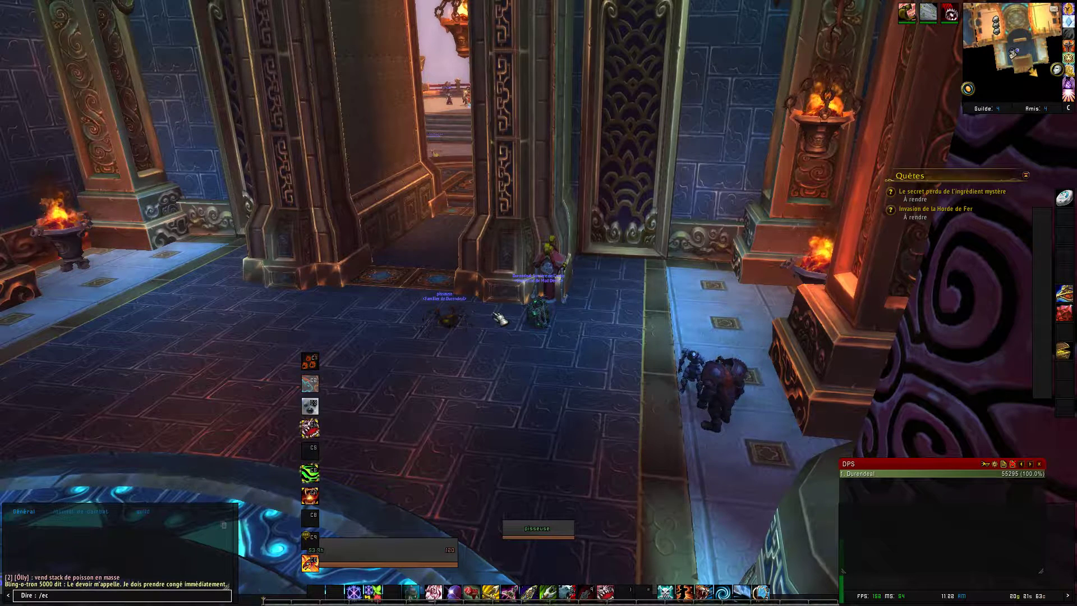
text(/ec)
key(Return)
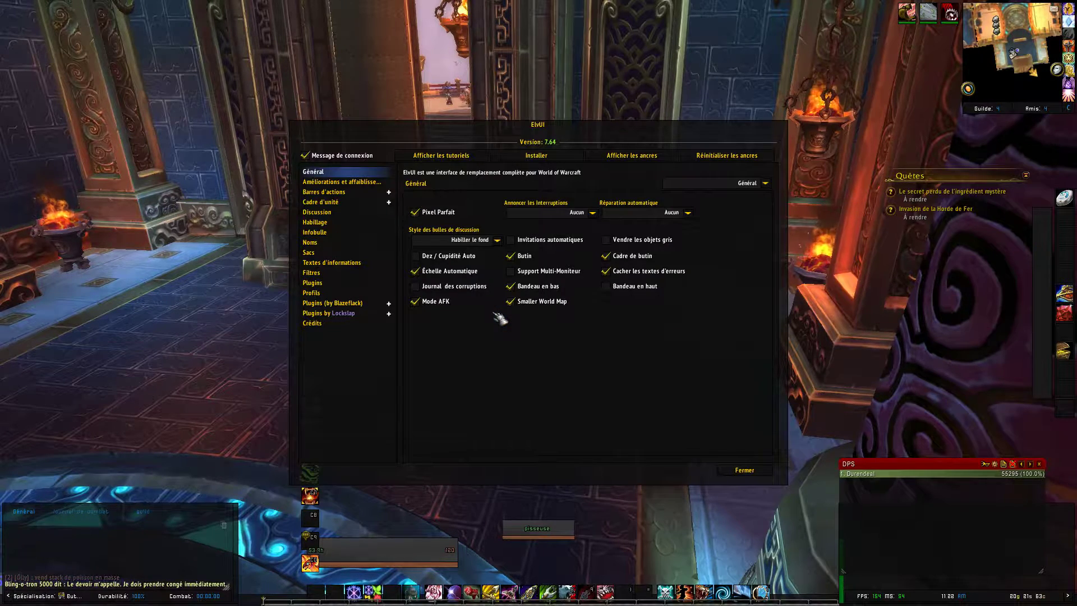
Step: Start the ElvUI installation wizard and look through its pages up to Auras
click(538, 157)
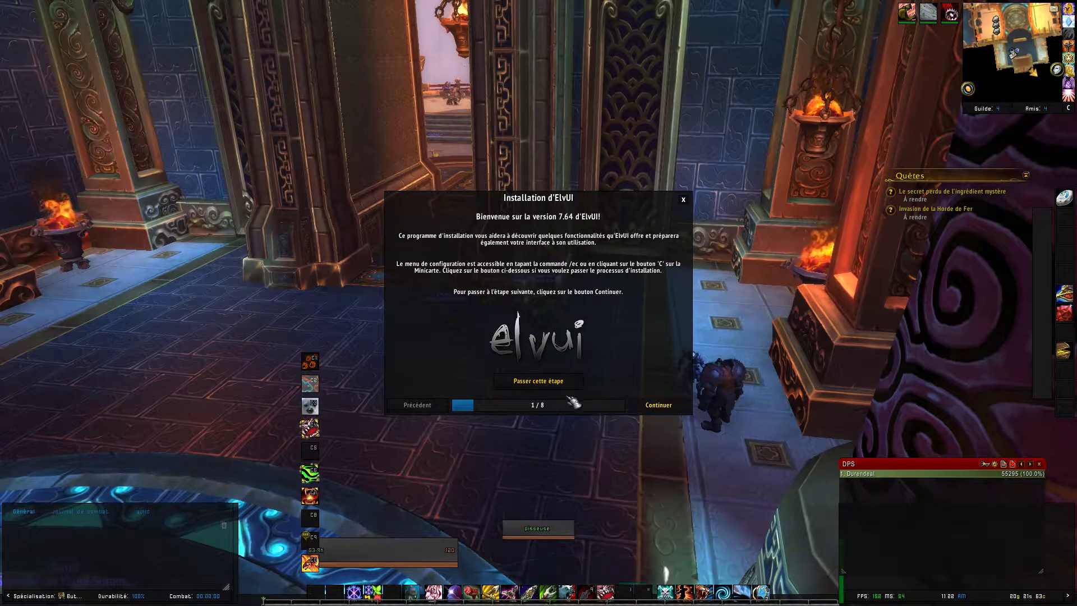
click(660, 405)
click(660, 405)
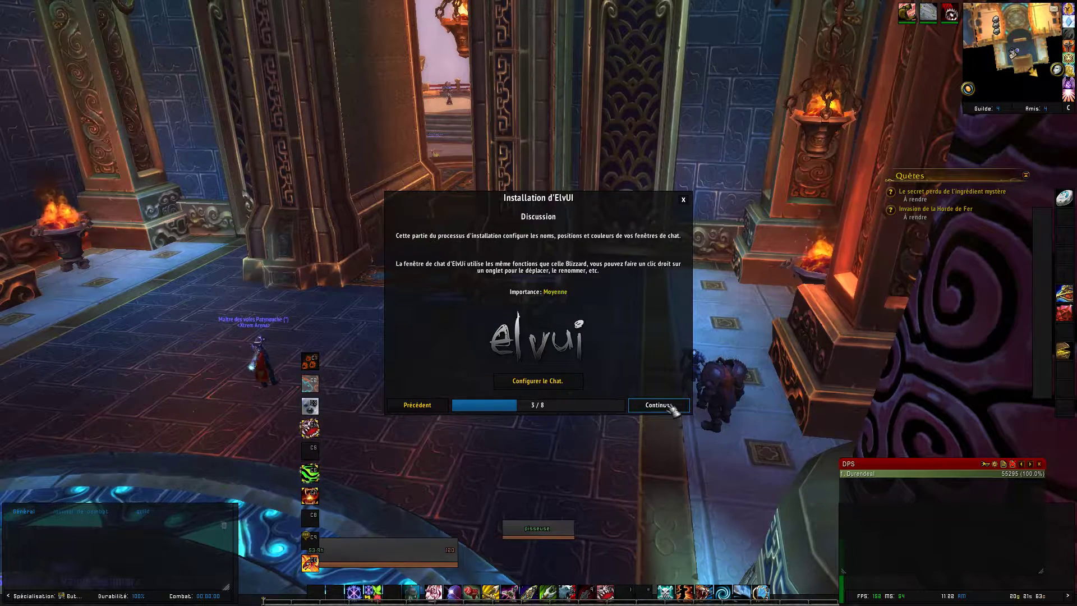
click(660, 406)
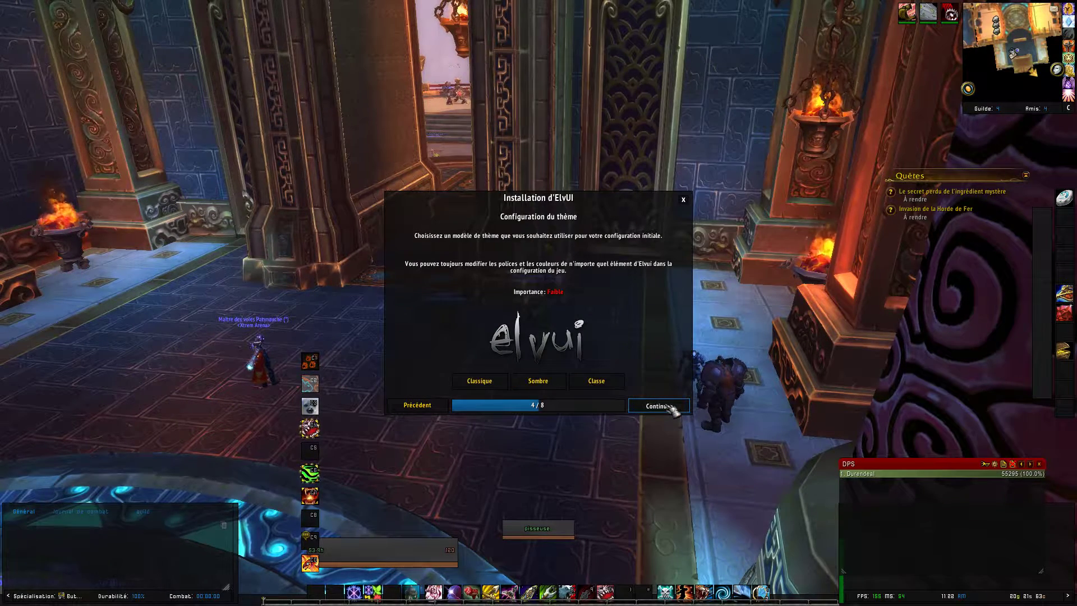
click(660, 405)
click(660, 405)
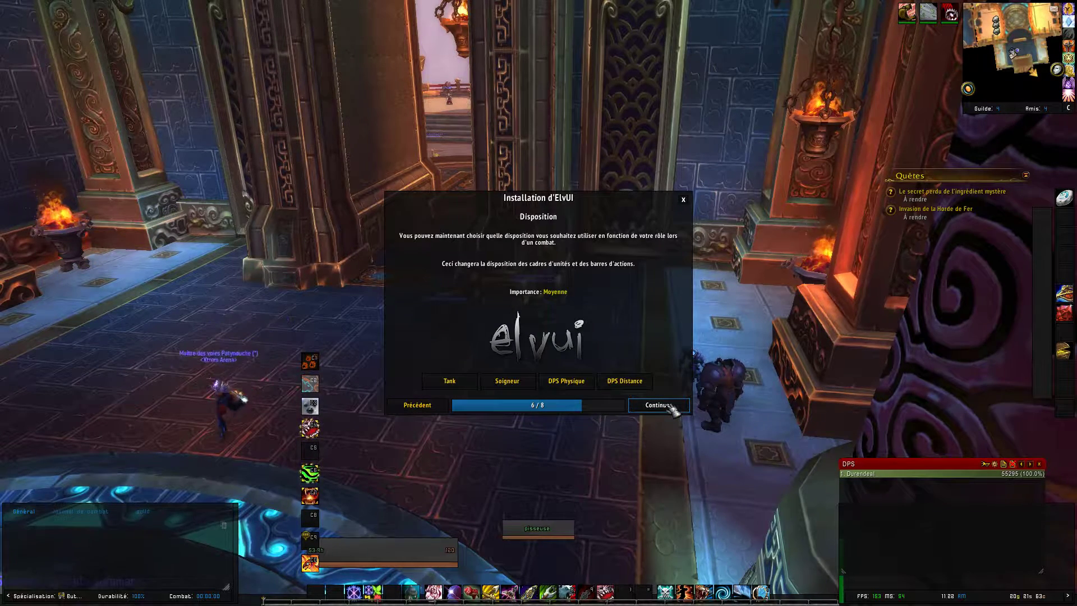
click(669, 406)
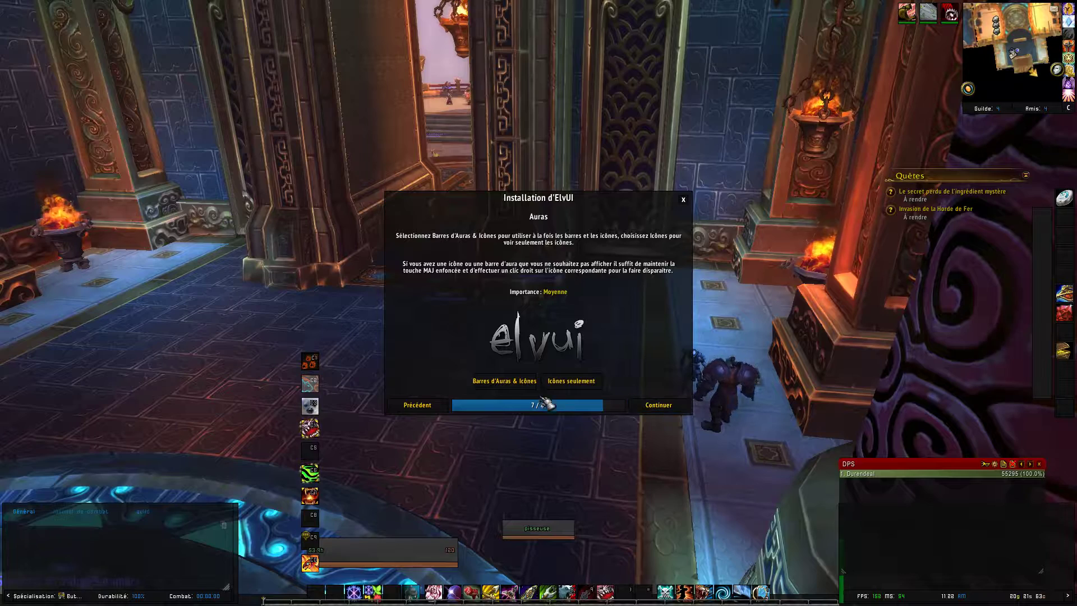
Step: Go back through the installation wizard to its welcome page
click(413, 408)
click(413, 408)
click(410, 410)
click(408, 410)
click(407, 411)
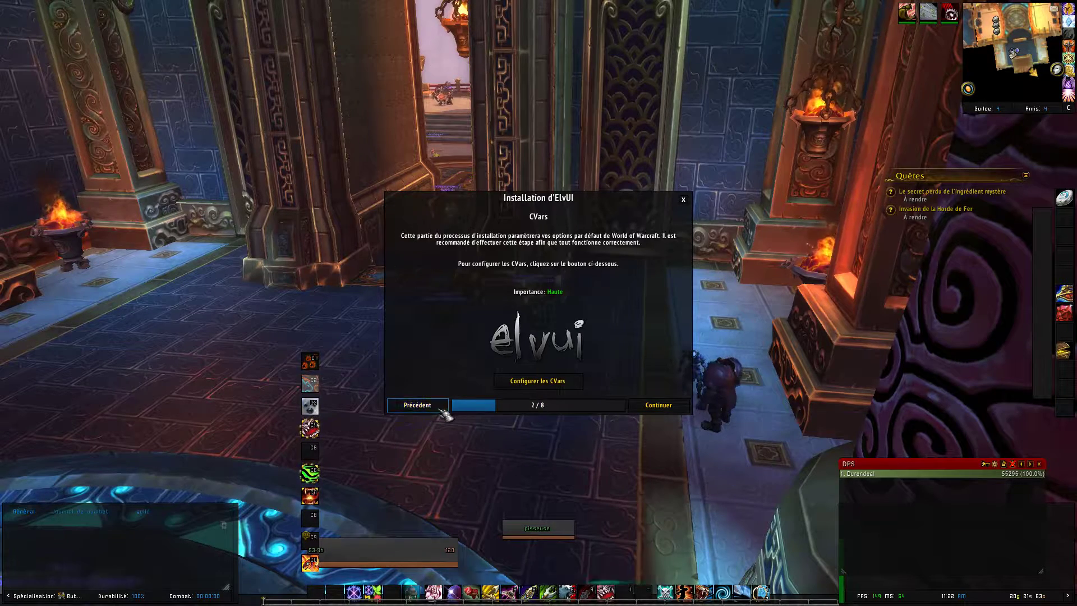
click(416, 405)
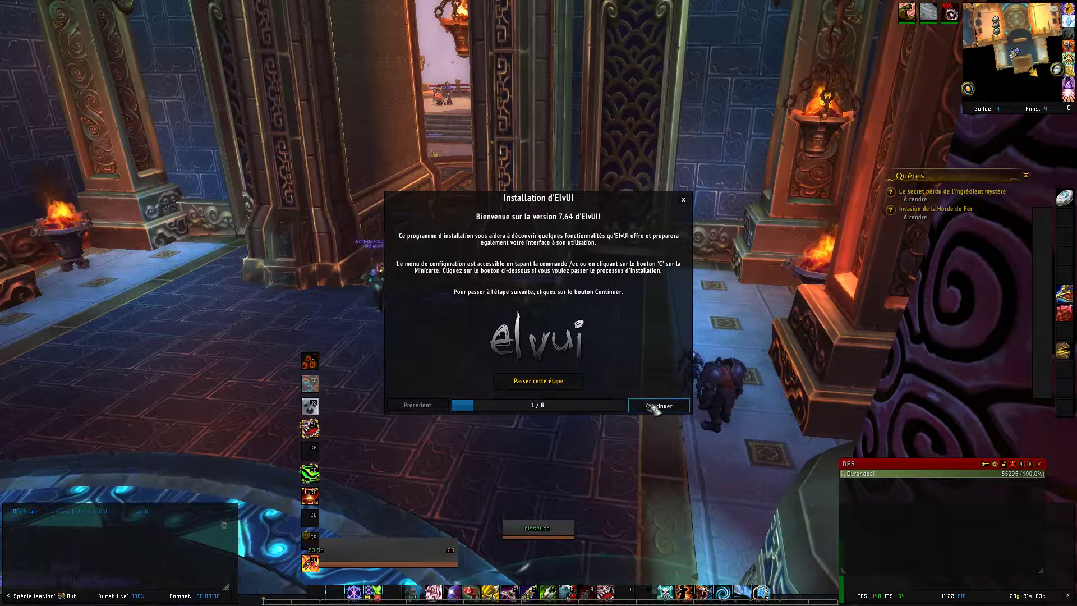
Step: Configure the CVars and the chat windows in the ElvUI installation wizard
click(652, 407)
click(538, 381)
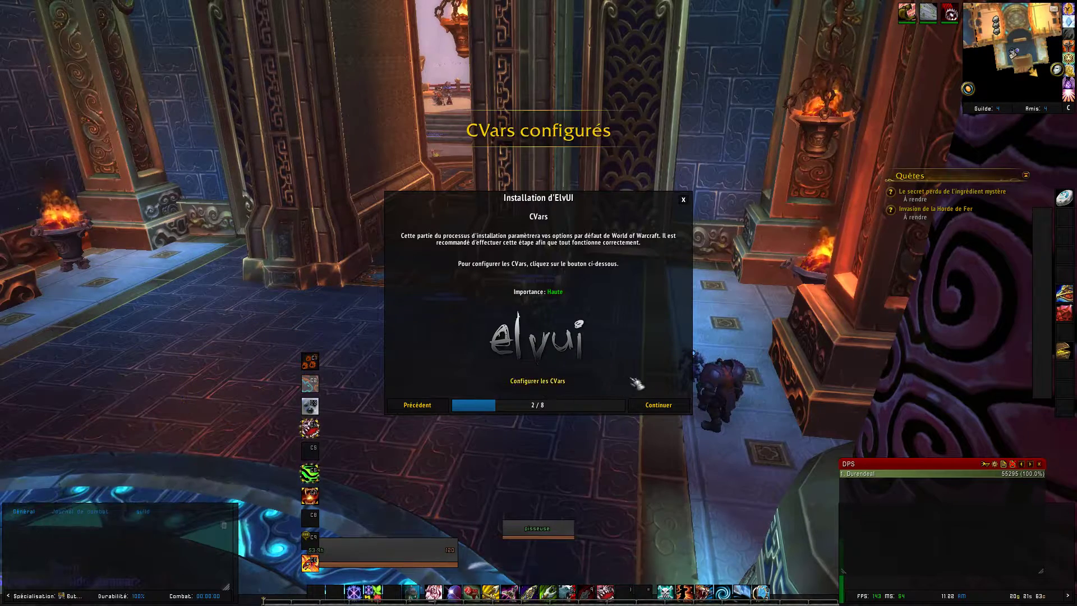
click(662, 406)
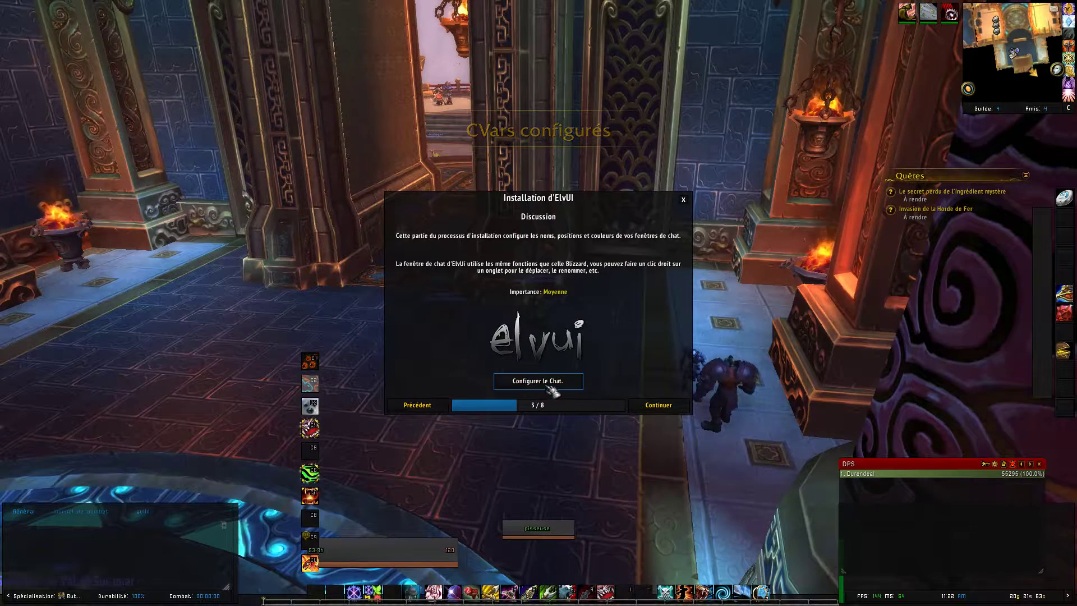
click(552, 387)
Step: Choose the Classe theme, skip the resolution page and apply the DPS Distance layout
click(659, 405)
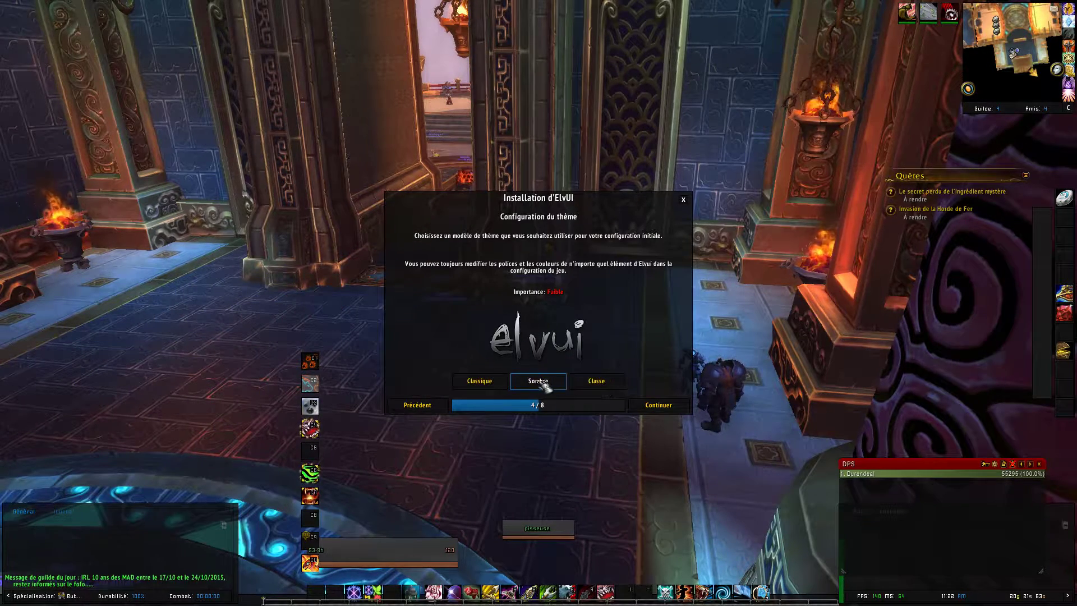
click(597, 382)
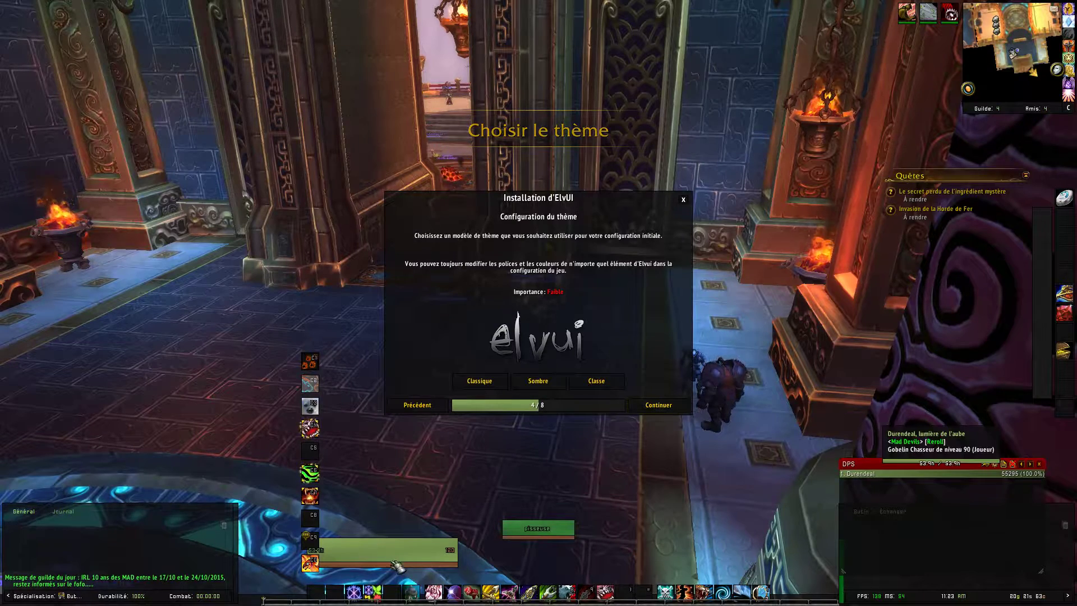
click(657, 406)
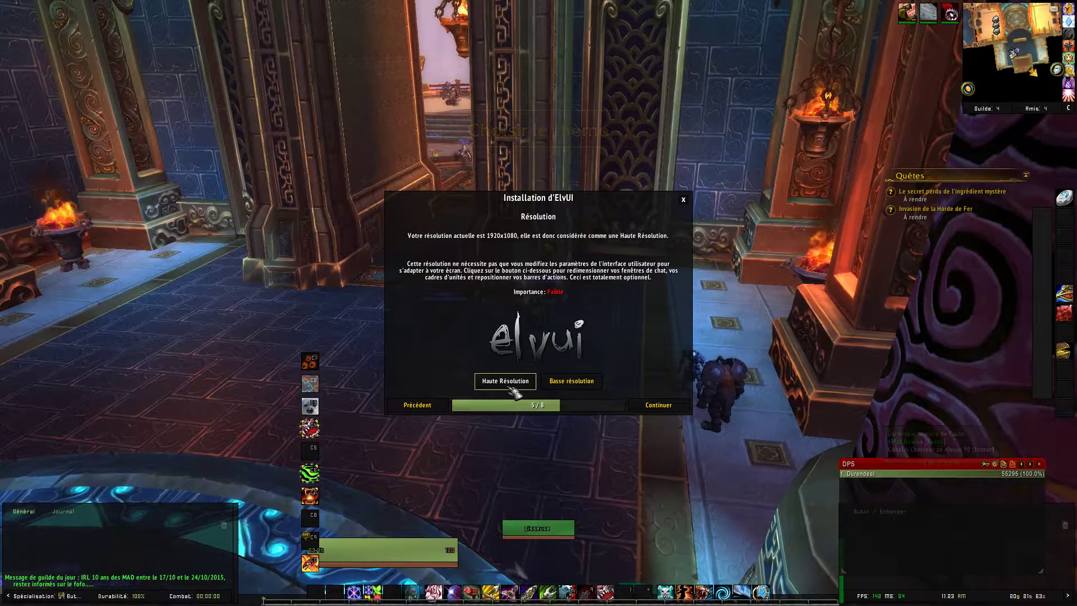
click(654, 405)
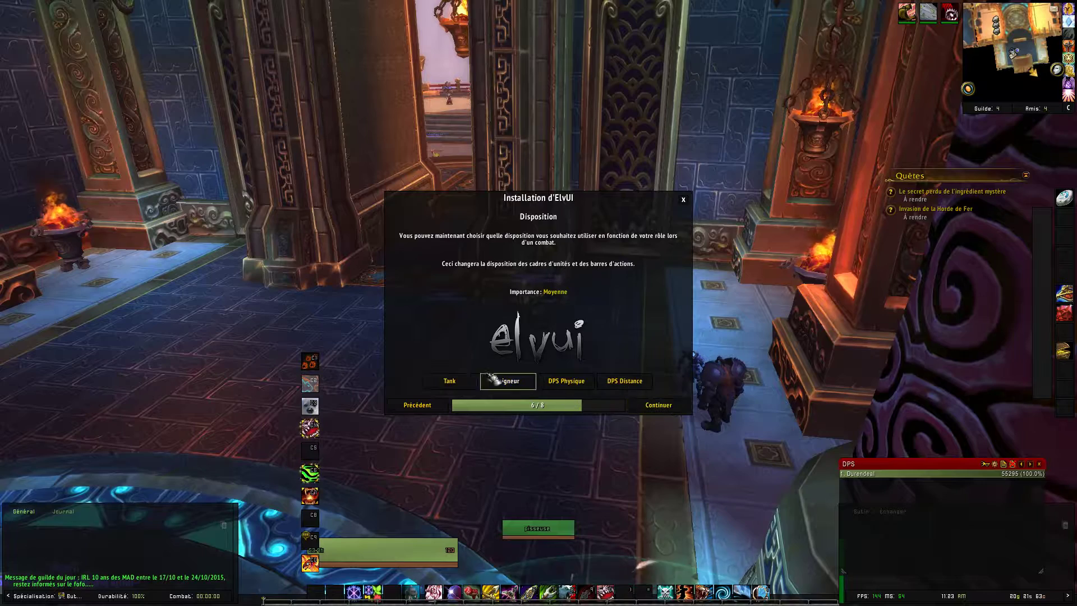
click(623, 383)
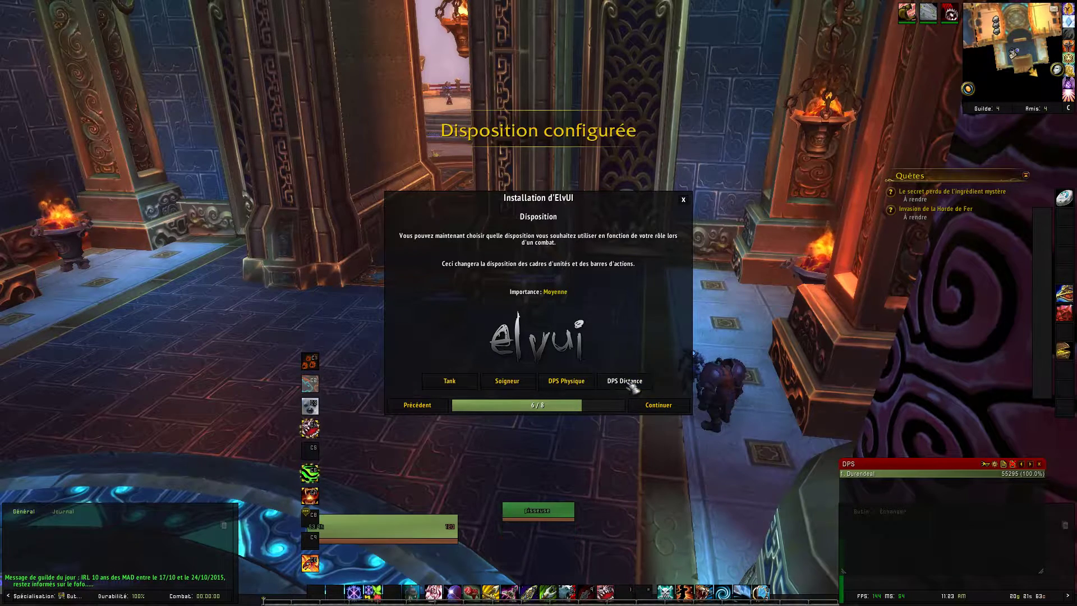
Step: Set the auras to Barres d'Auras & Icônes and finish the installation so the interface reloads
click(665, 405)
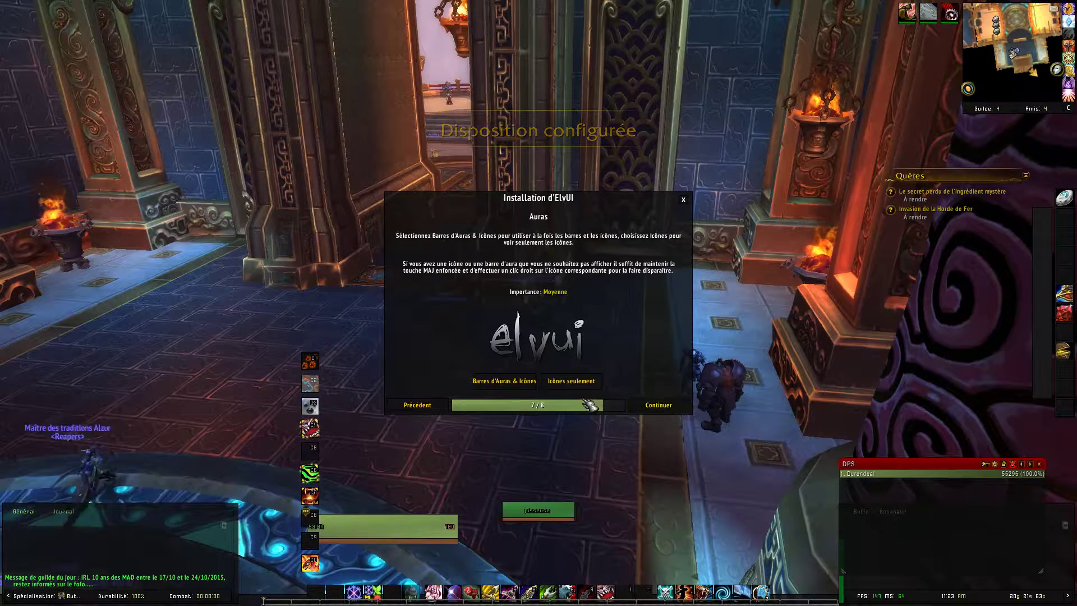
click(517, 384)
click(660, 405)
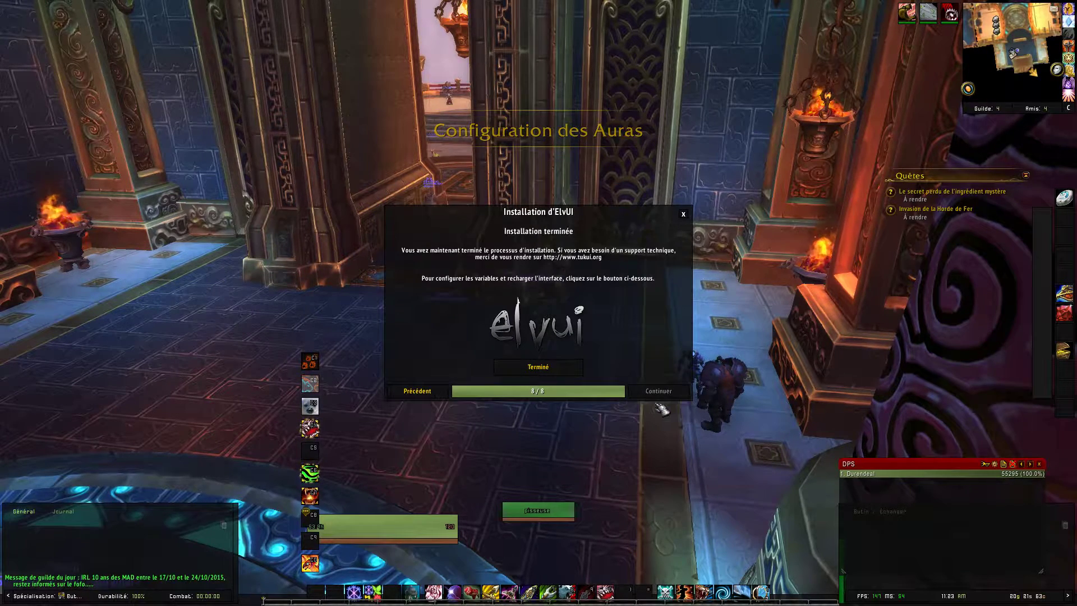
click(538, 368)
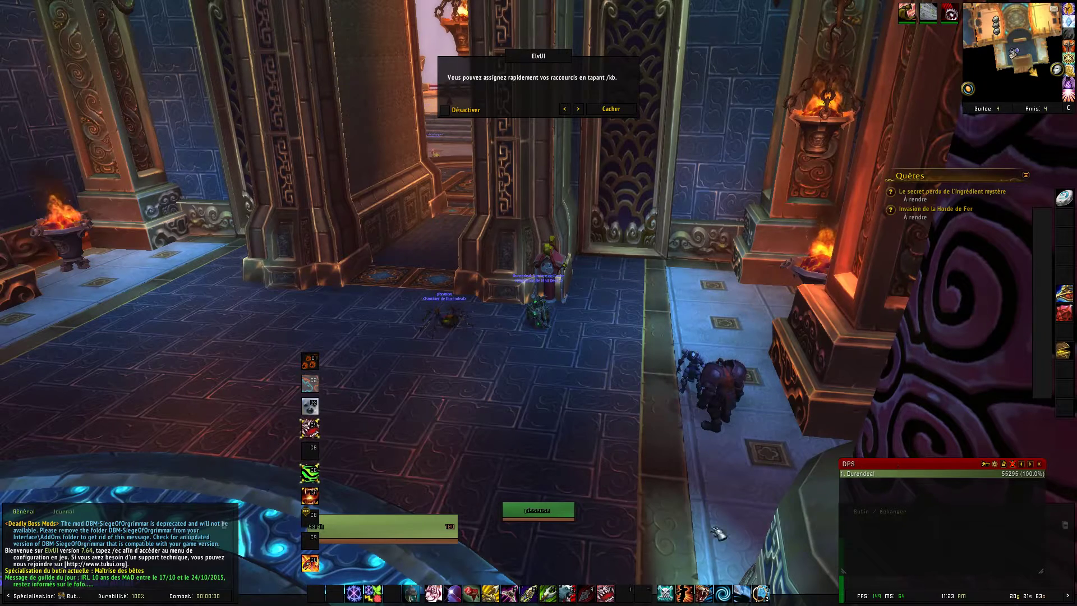
Step: Move the DPS window off the Butin / Échanger panel and examine the panel's clock and performance details and the calendar
drag(949, 473, 795, 354)
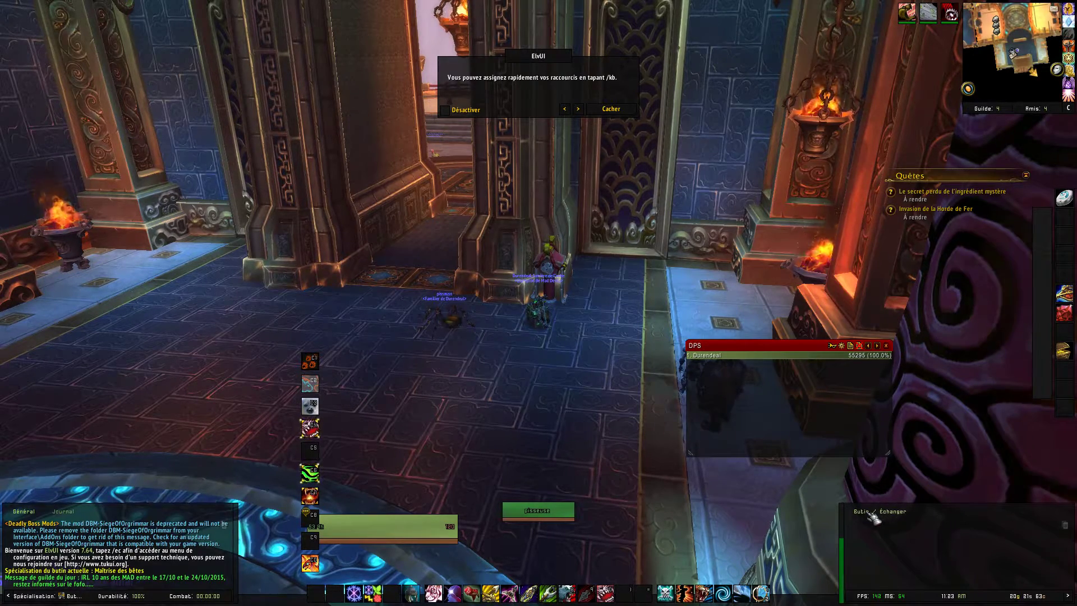
mouse_move(961, 597)
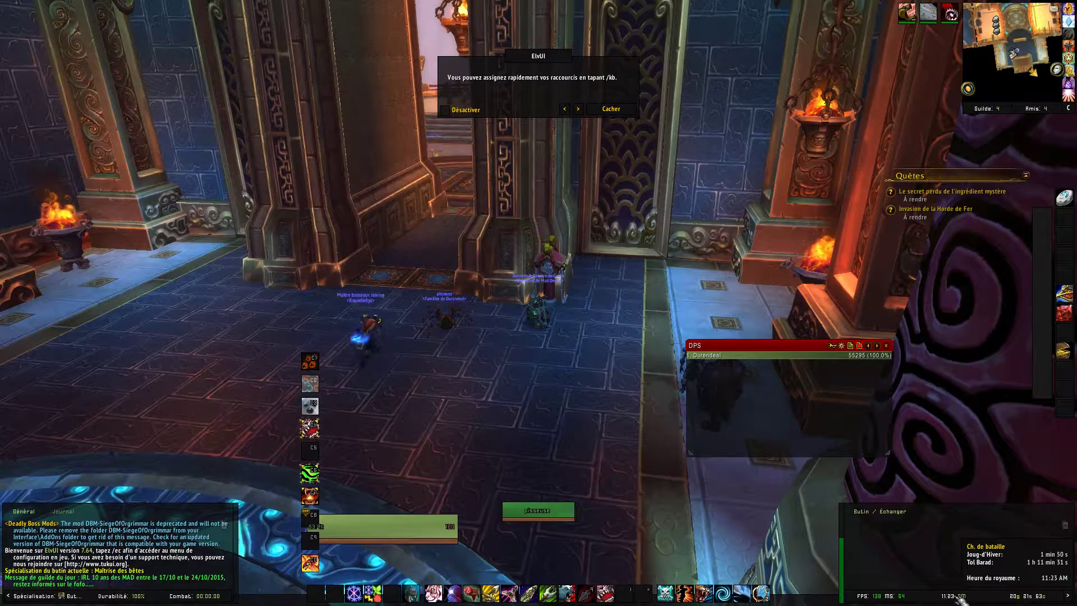
mouse_move(882, 598)
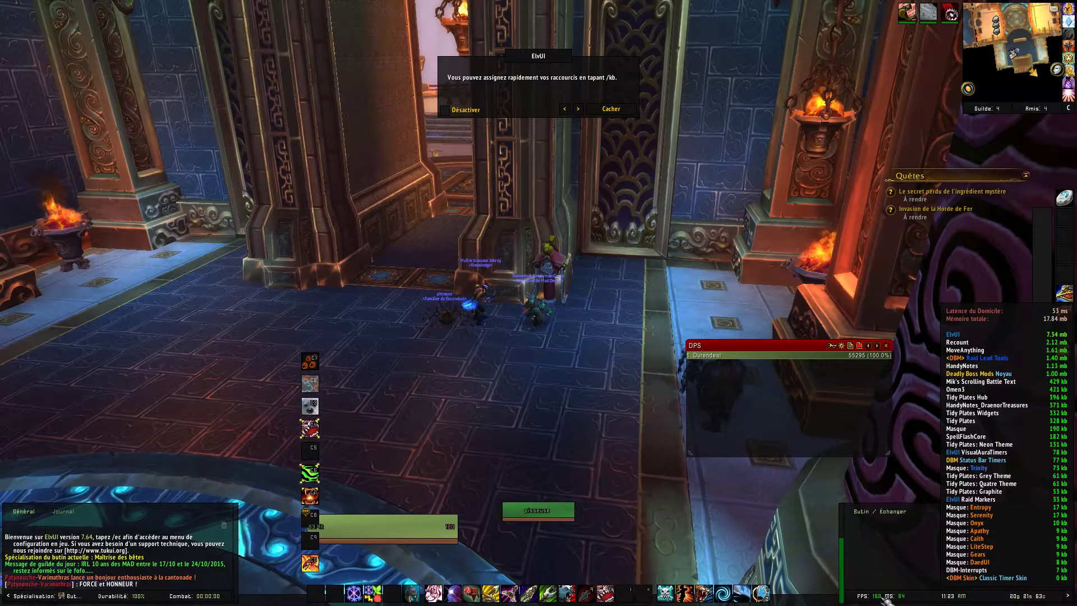
click(959, 598)
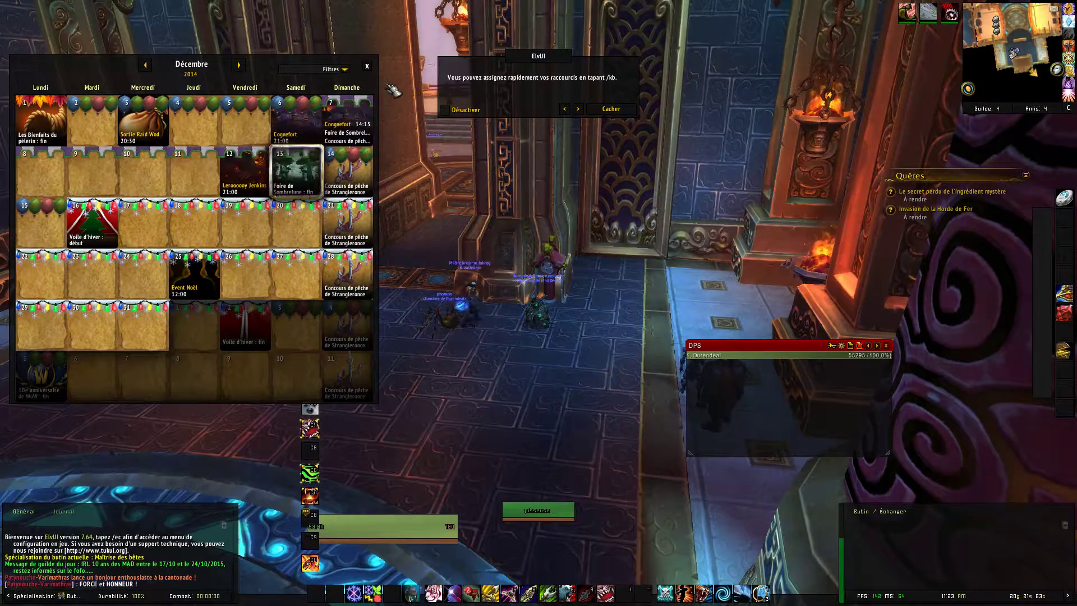
click(368, 65)
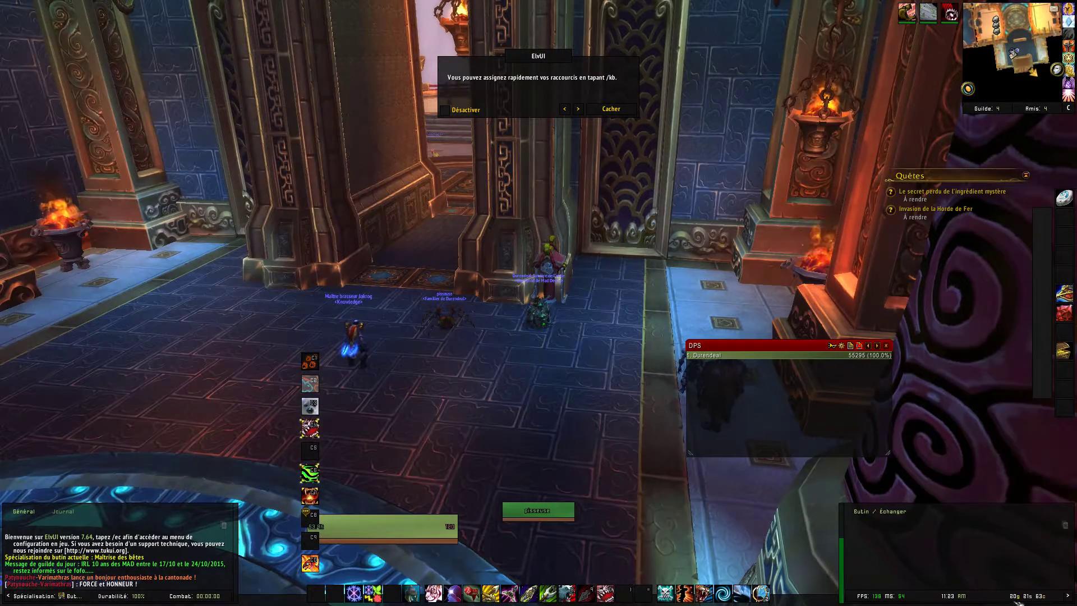
Step: Examine the gold summary in the data bar and the bags it opens, leaving the bags closed
mouse_move(1026, 602)
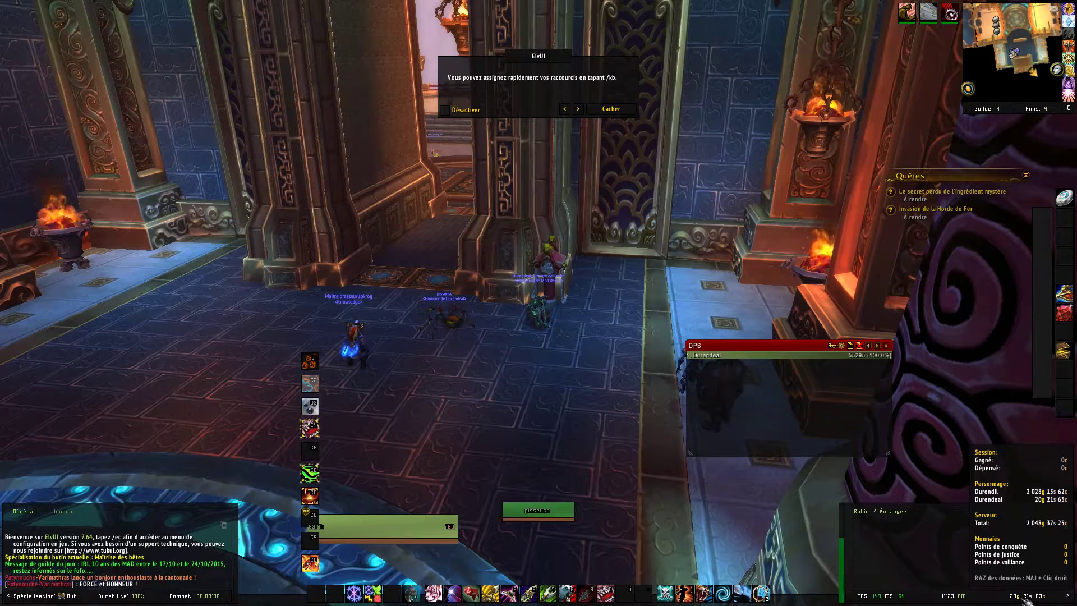
click(1026, 602)
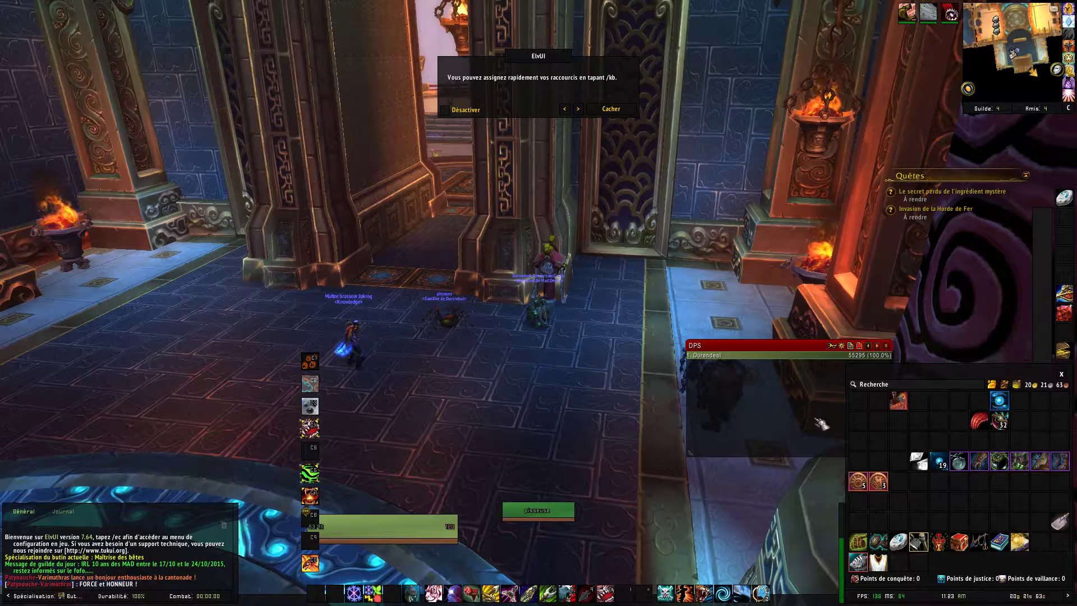
click(1027, 598)
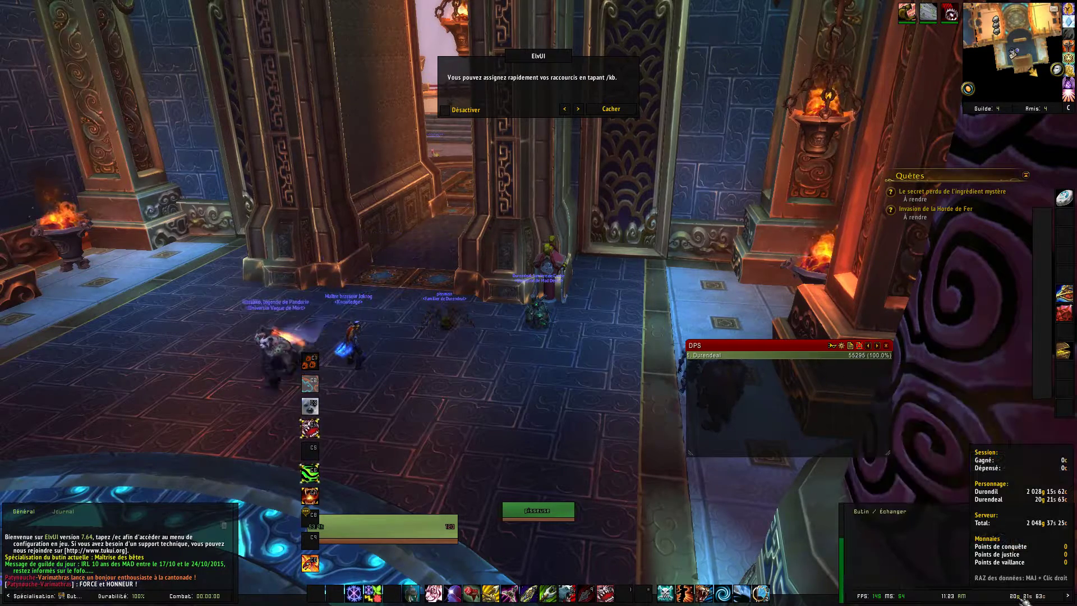
key(b)
key(b)
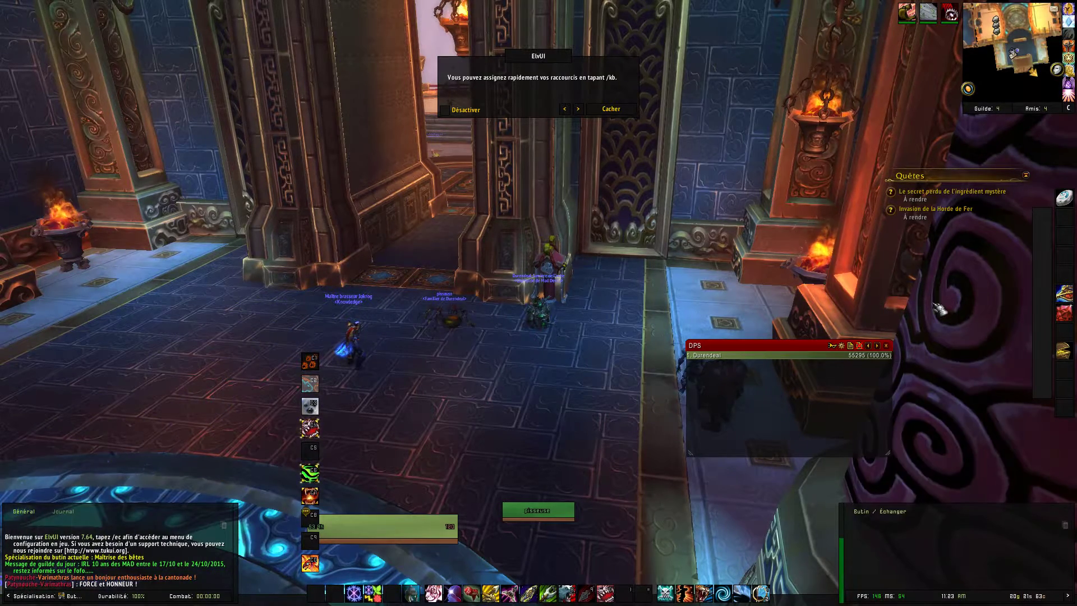
Step: Move the DPS window back over the Butin / Échanger panel and hide the ElvUI tip about /kb
drag(760, 349, 920, 481)
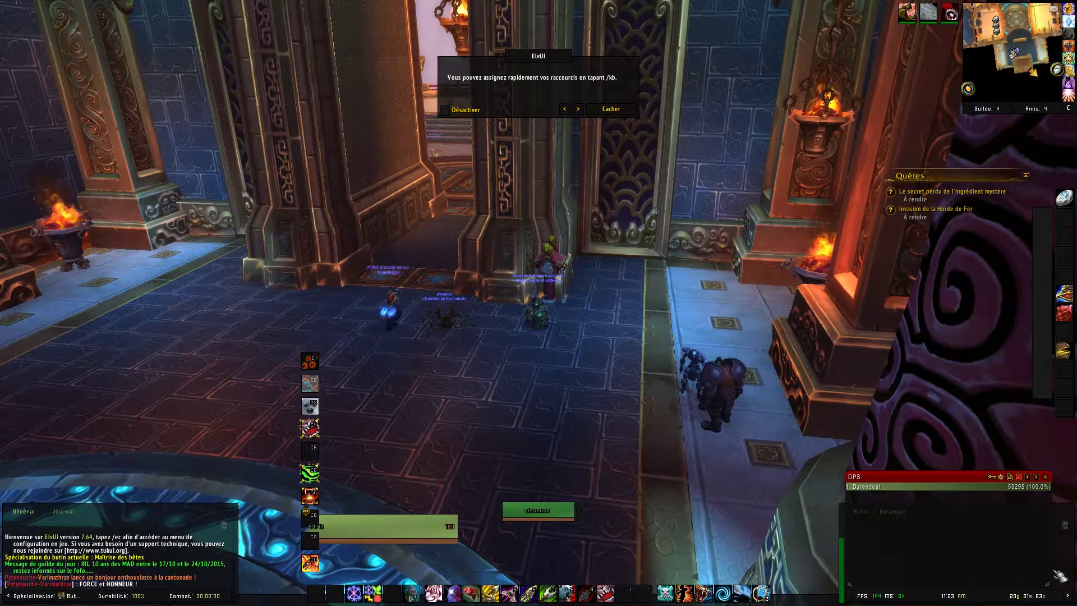
drag(936, 484, 937, 487)
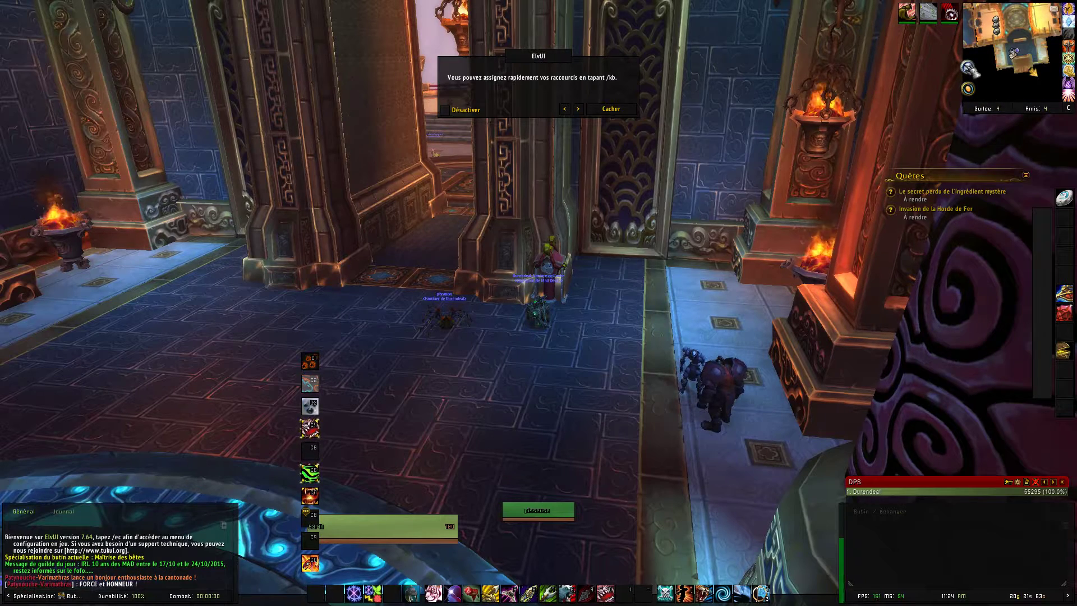
mouse_move(1041, 111)
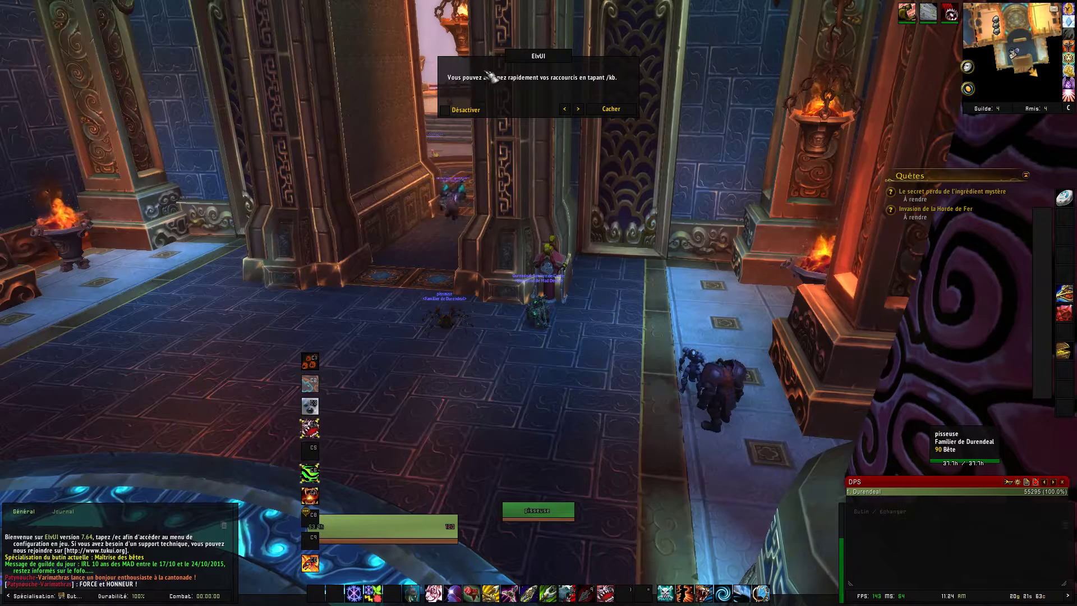
click(614, 107)
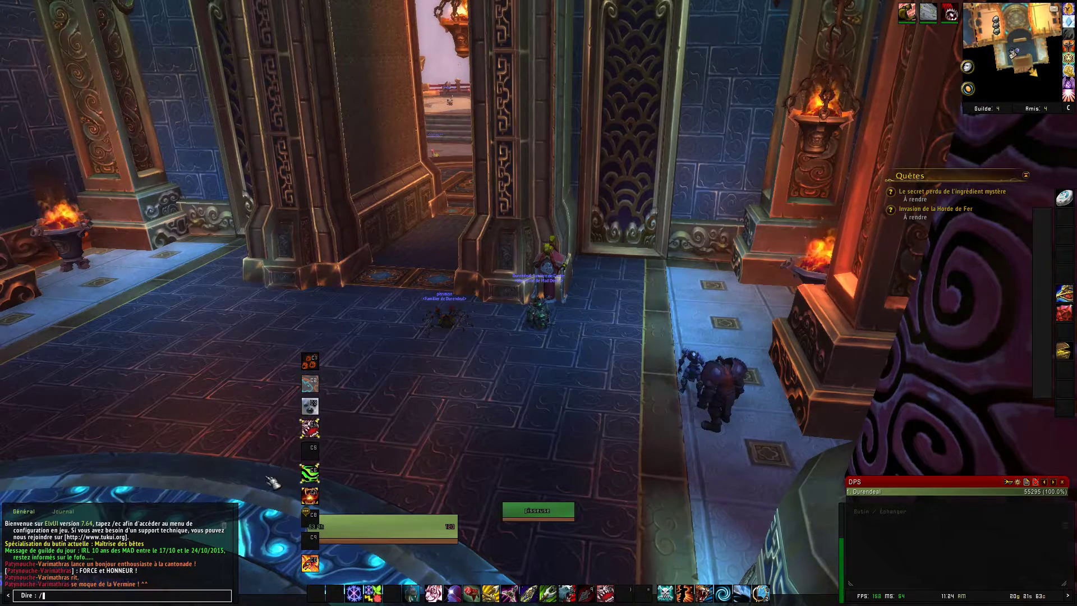
Step: Open the ElvUI configuration with the /ec command and display the movable frame anchors
text(/ec)
key(Return)
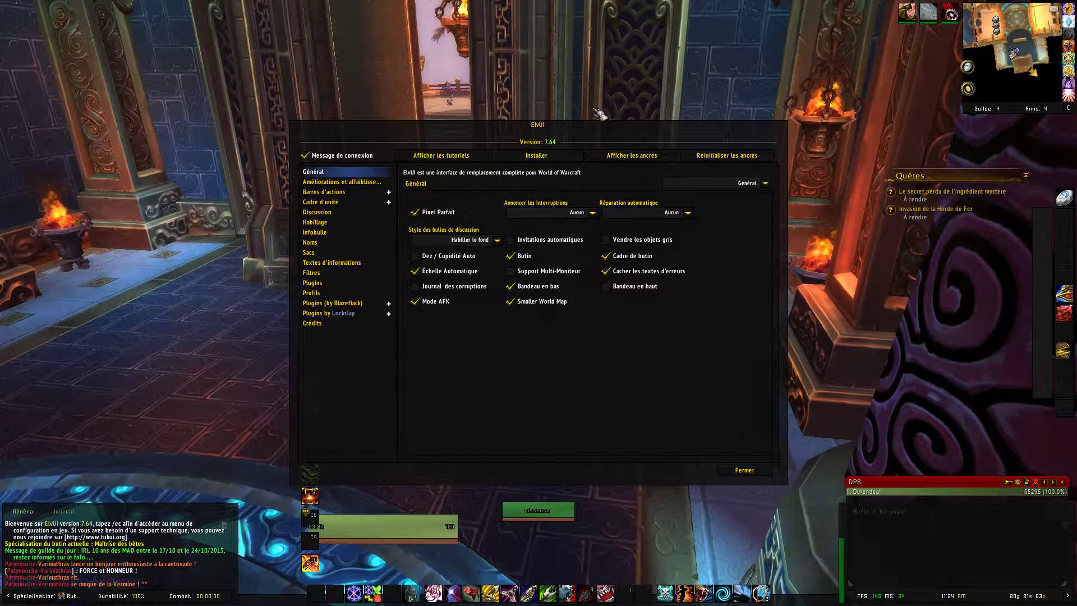
drag(551, 129, 541, 51)
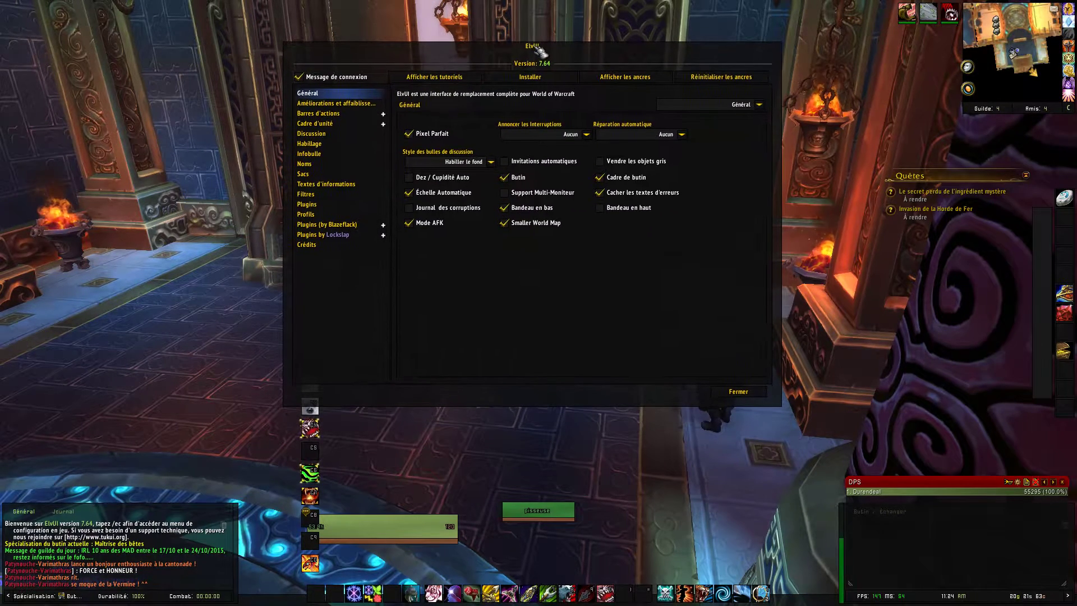
click(625, 83)
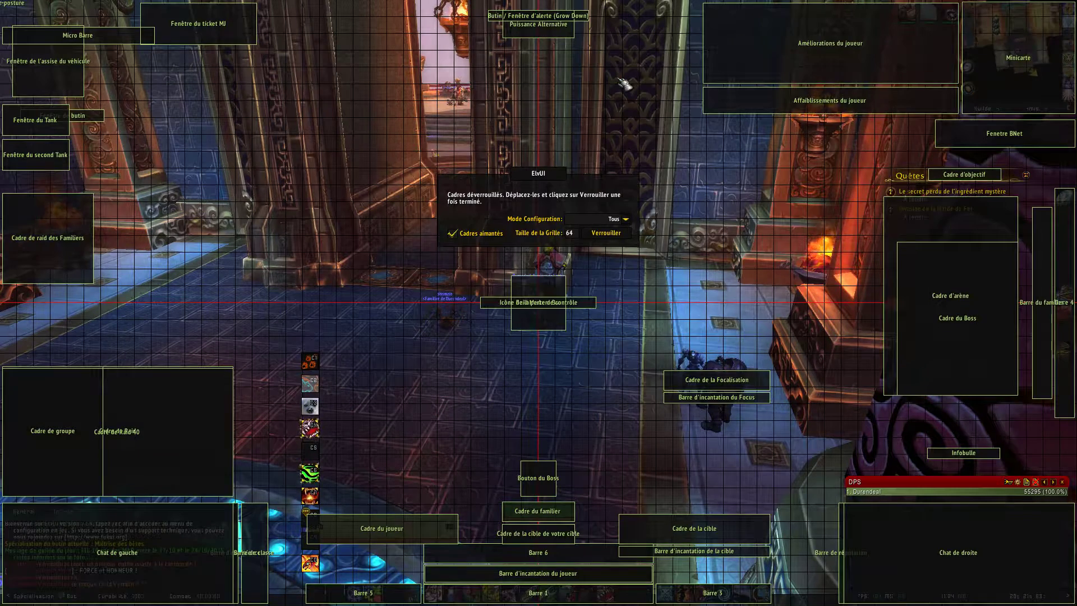
Step: Raise Cadre du joueur and Cadre de la cible well above the action bars, and move Bouton du Boss beside Infobulle
drag(381, 529, 400, 413)
drag(716, 541, 761, 404)
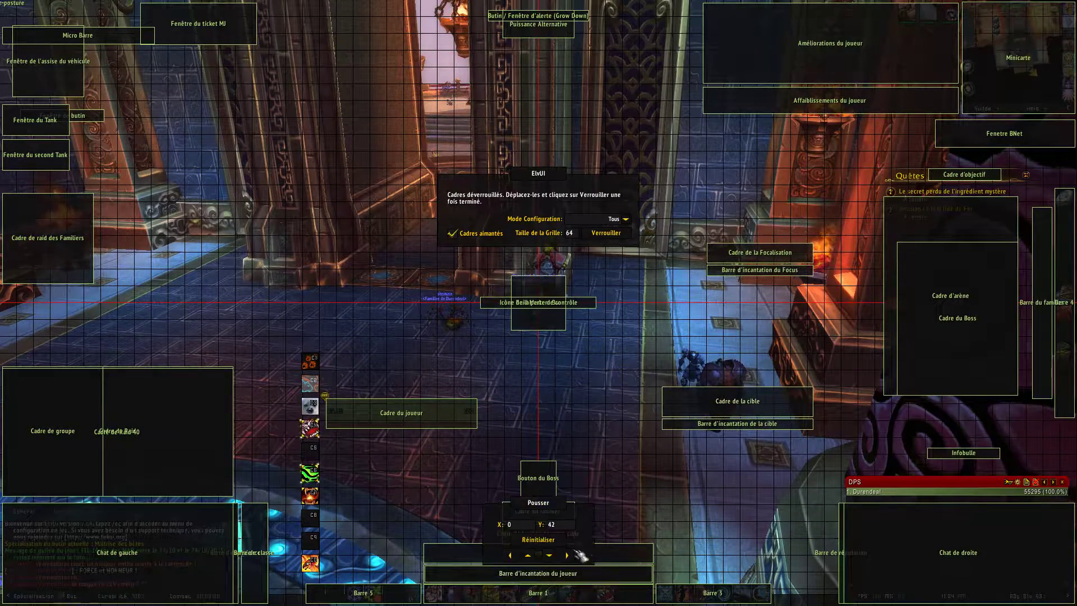
mouse_move(541, 489)
drag(542, 490, 880, 440)
Step: Place Cadre du familier and Cadre de la cible de votre cible one above the other, below Barre d'incantation de la cible
drag(563, 506, 563, 473)
drag(547, 532, 567, 482)
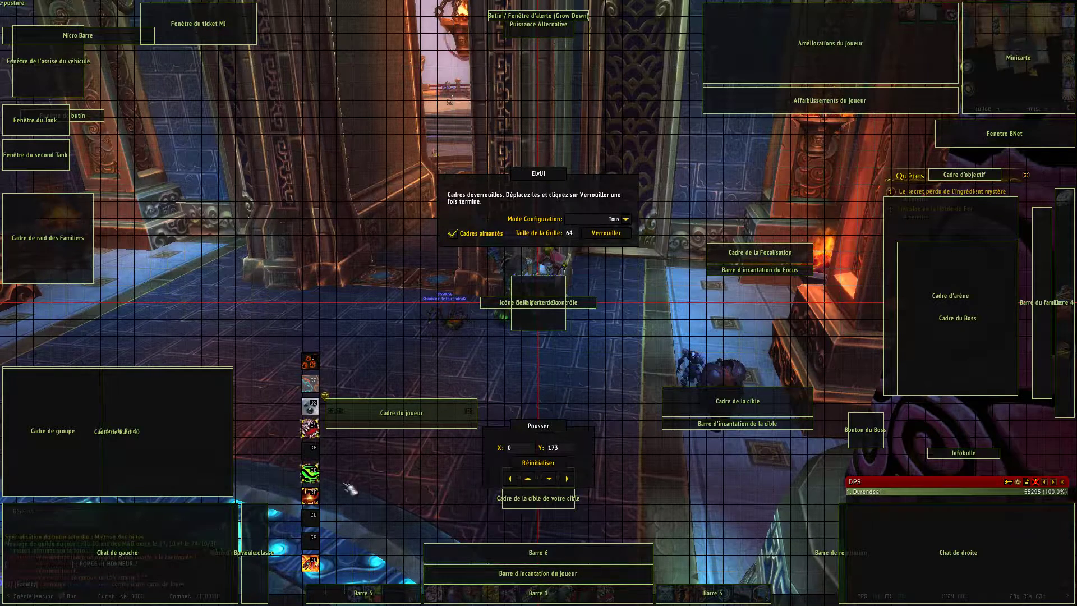
drag(563, 503, 760, 501)
drag(554, 479, 744, 477)
Step: Stack Barre d'incantation du joueur, Barre 6 and Barre 2 in the center, and raise the row of Barres 1, 3 and 5 beneath them
drag(539, 552, 536, 485)
drag(567, 572, 564, 447)
drag(564, 488, 564, 472)
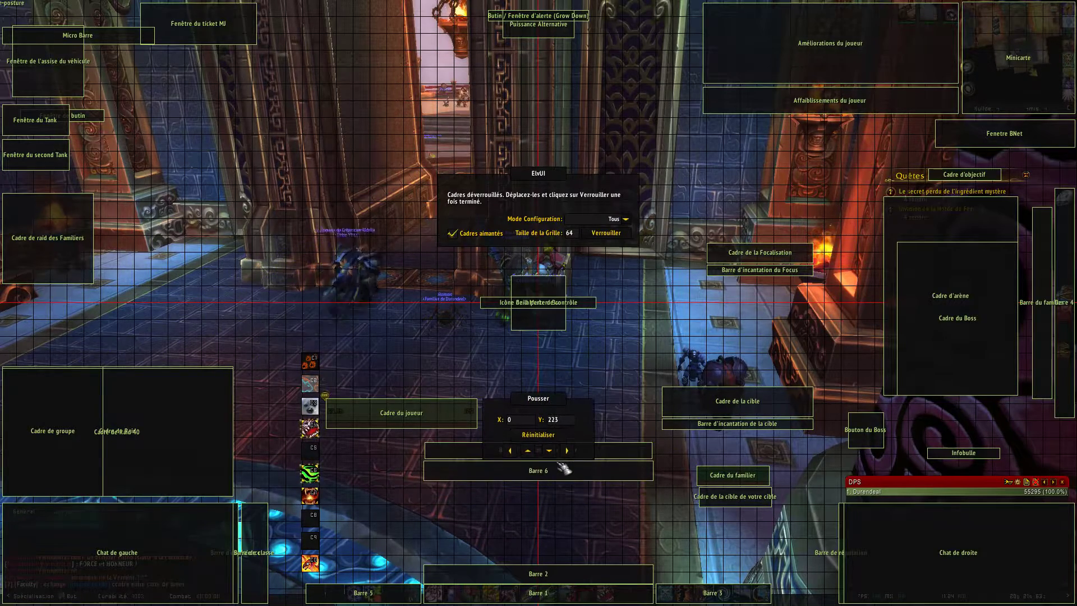
click(422, 430)
drag(538, 569, 539, 477)
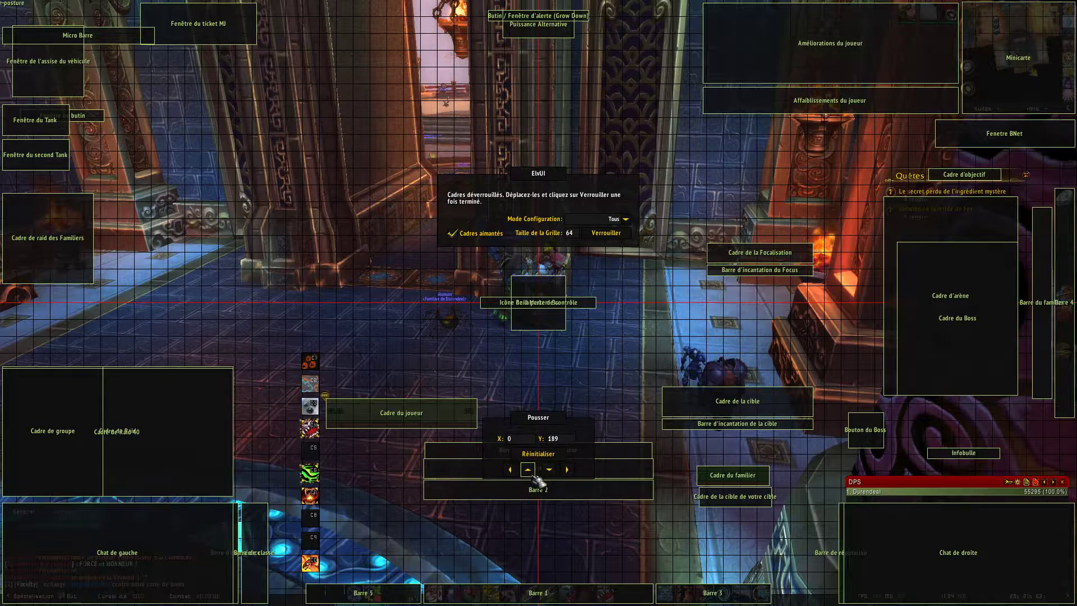
drag(539, 585, 539, 526)
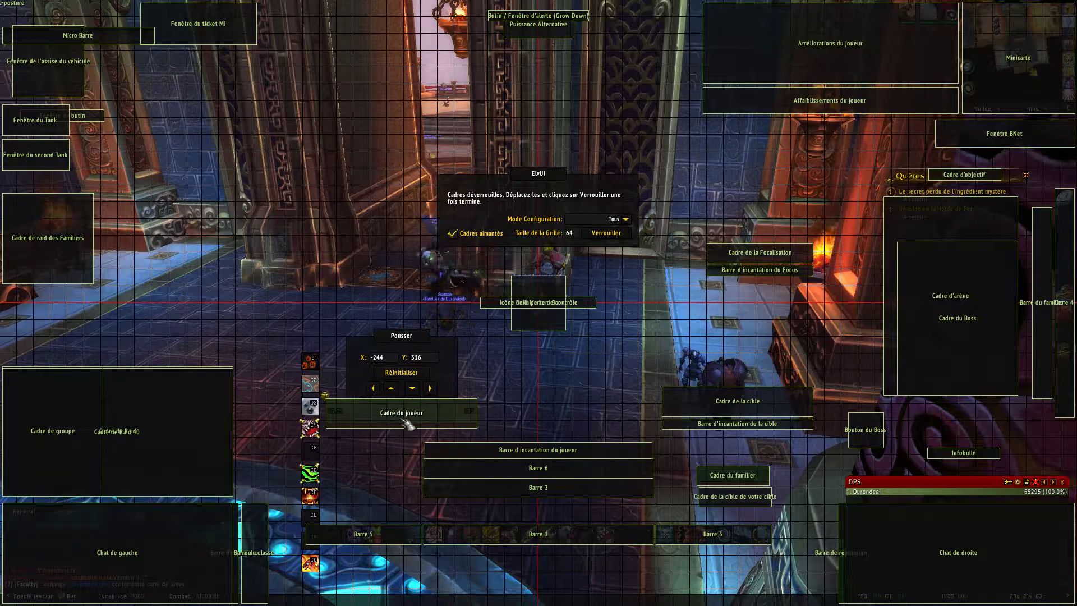
Step: Move Barre 6 and Barre 2 below Affaiblissements du joueur, raise Cadre du joueur, and return the row of Barres 1, 3 and 5 to the lower edge
drag(386, 427, 390, 394)
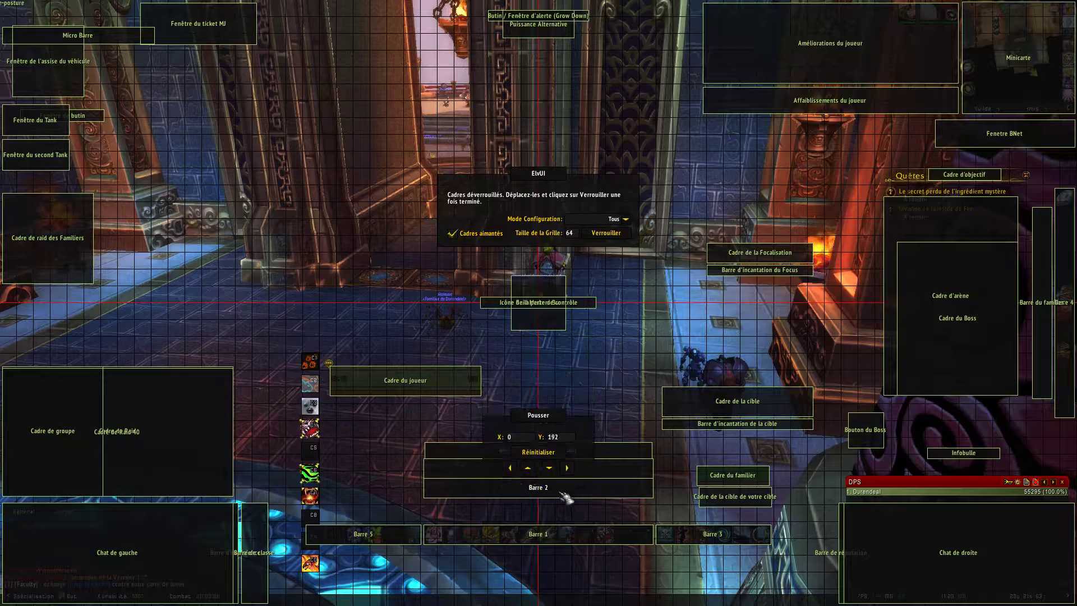
drag(547, 478, 769, 172)
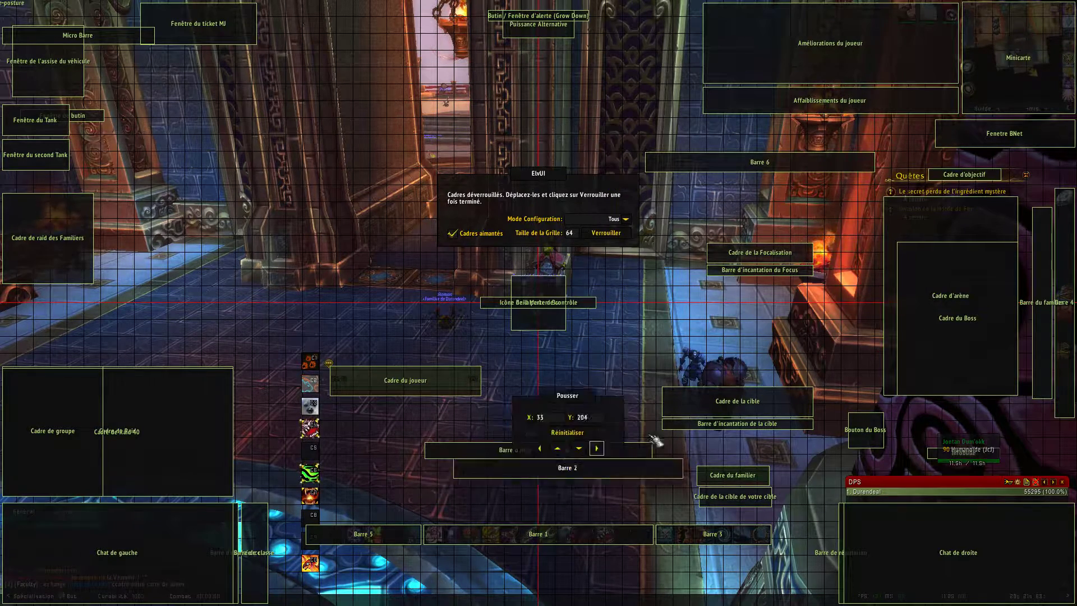
drag(622, 480, 794, 143)
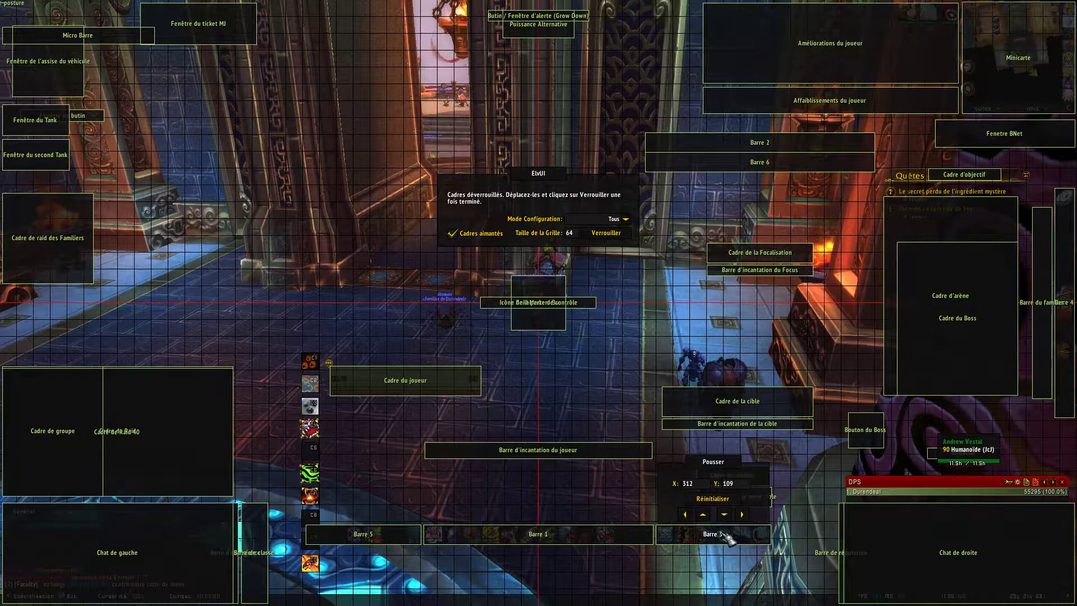
drag(595, 540, 600, 588)
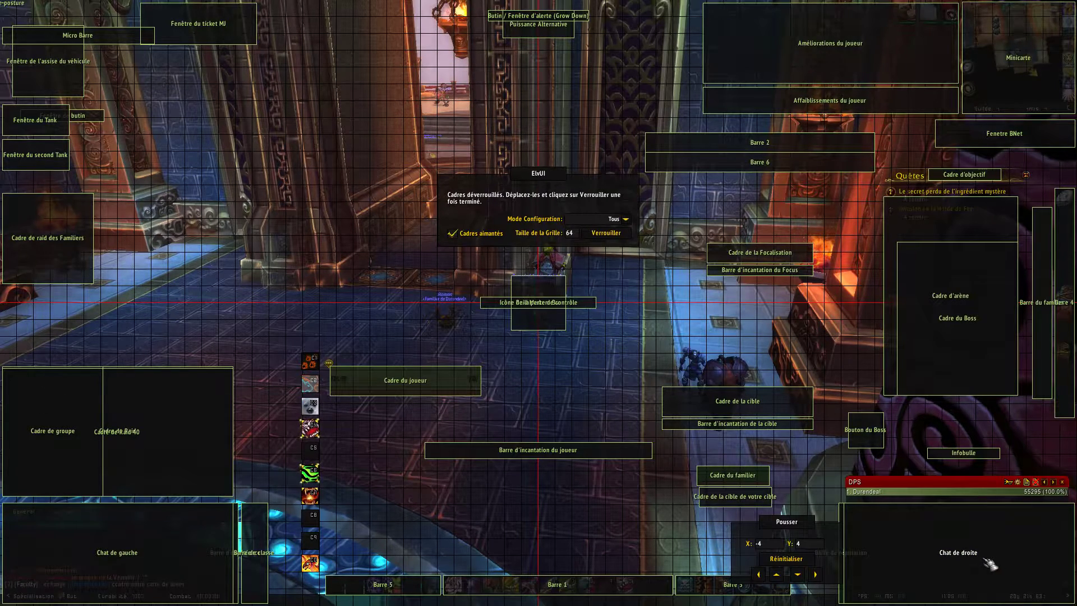
Step: Shift Cadre d'objectif slightly down and outward, and move Barre du familier across the left ends of Barre 2 and Barre 6
drag(979, 555, 960, 573)
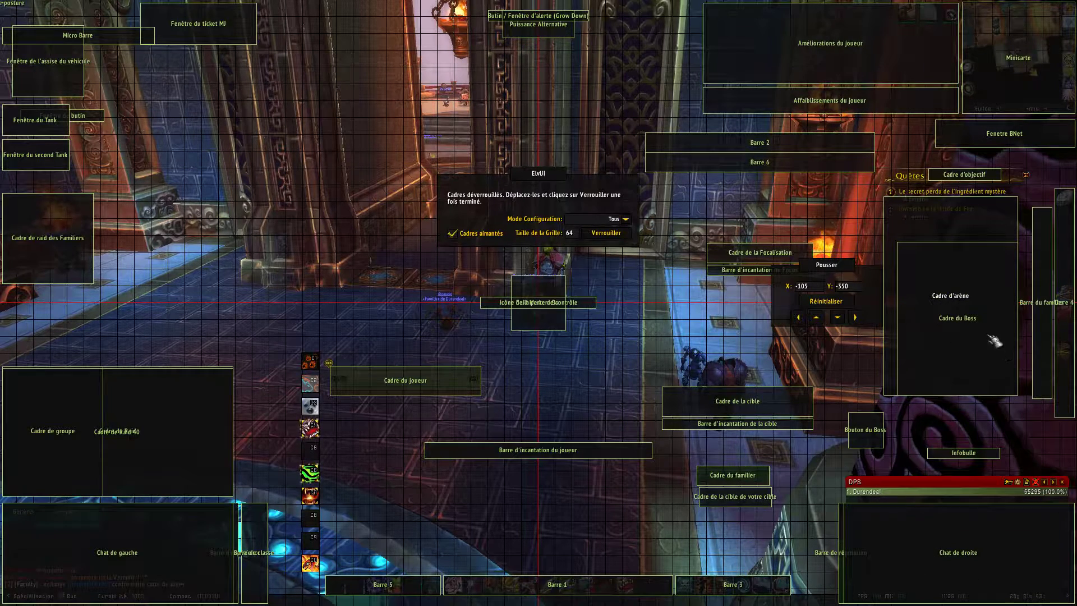
drag(1012, 177, 986, 194)
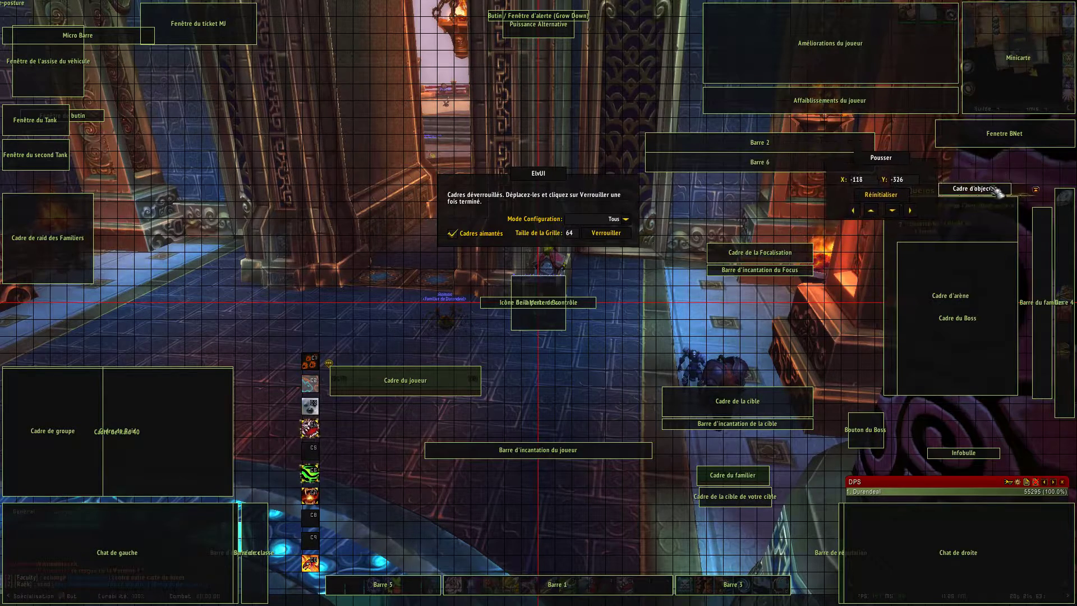
drag(950, 236, 655, 72)
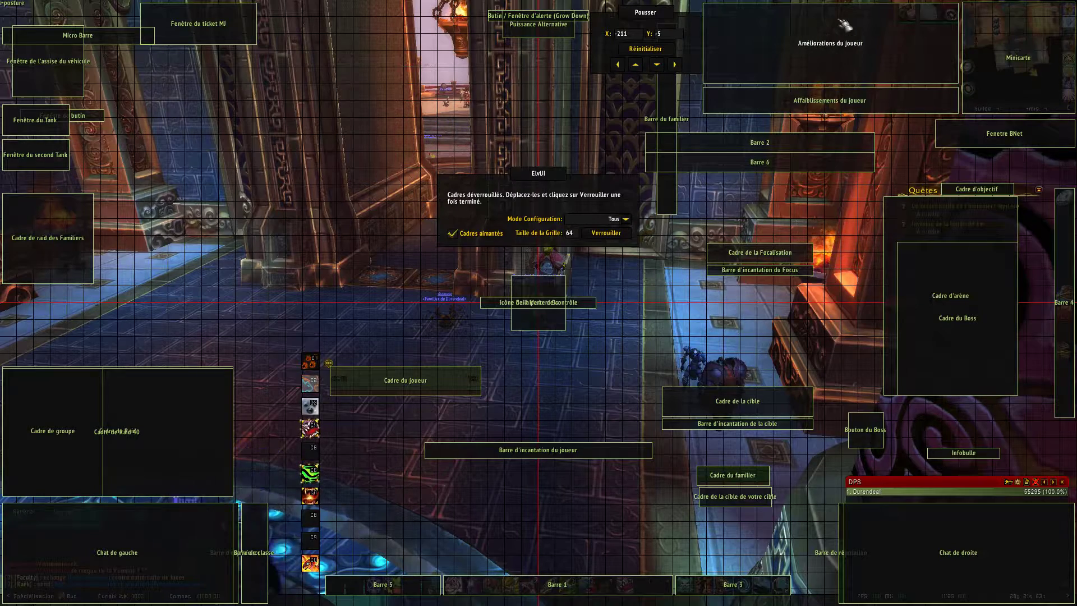
Step: Move Barre de classe away from the chat panel, and stack Affaiblissements du joueur over Cadre du joueur above Barre 5
drag(824, 92, 452, 417)
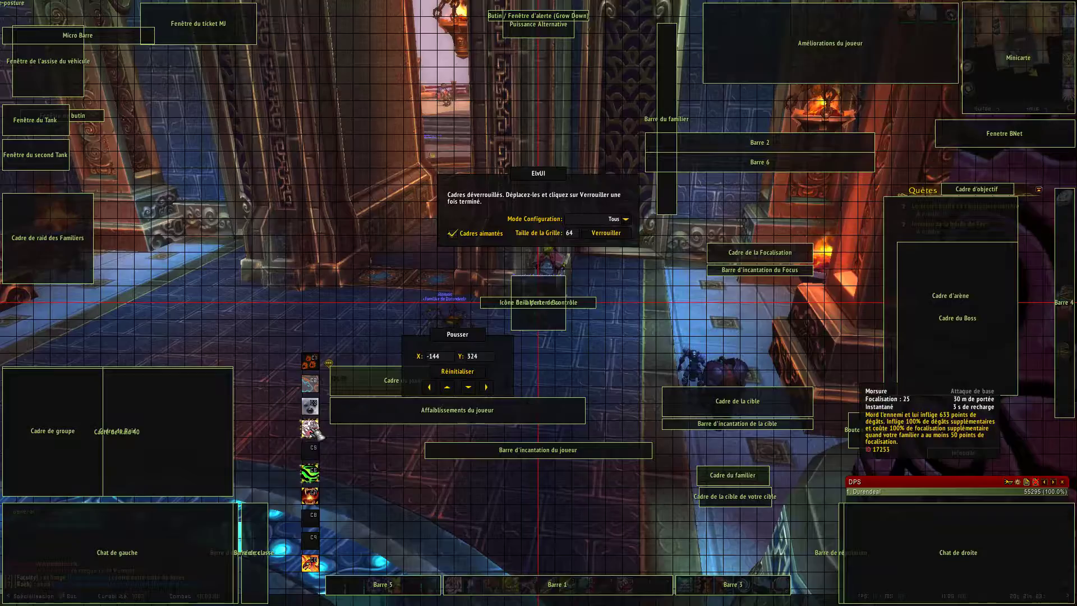
key(d)
drag(255, 553, 274, 207)
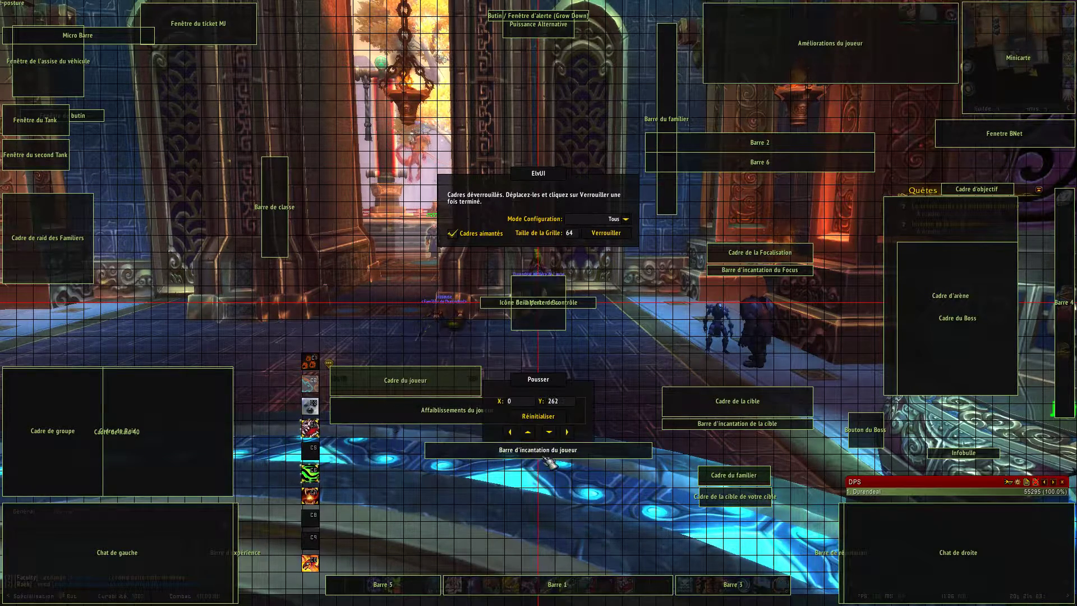
drag(421, 380, 418, 547)
drag(441, 420, 440, 525)
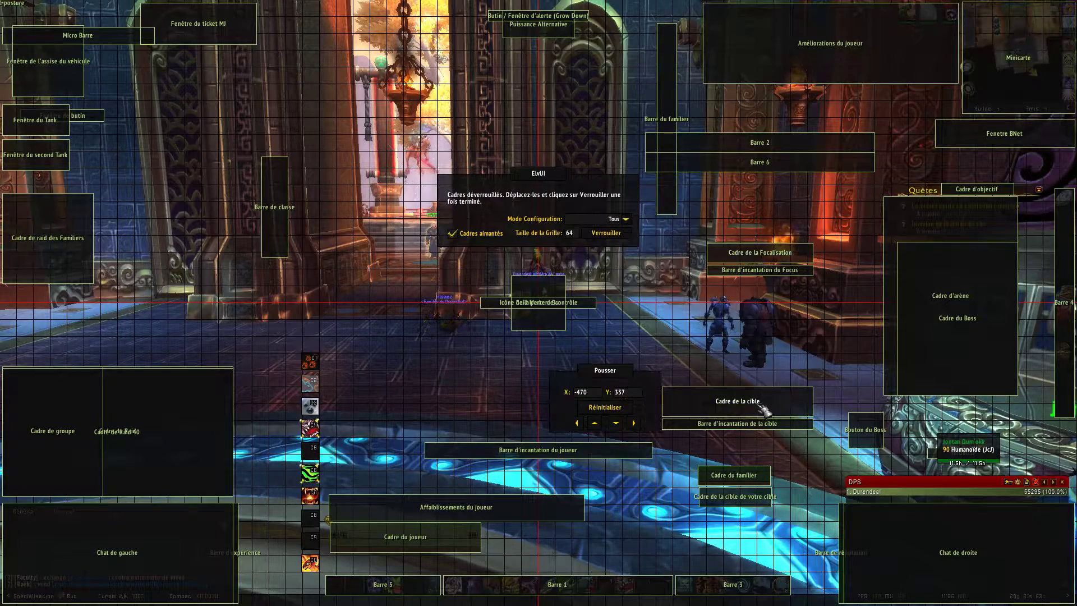
Step: Lower Cadre de la cible to just above Barre 3, and arrange Cadre de la cible de votre cible and Cadre du familier above it
drag(763, 403, 746, 514)
drag(759, 475, 786, 364)
drag(735, 496, 738, 407)
drag(743, 523, 741, 525)
drag(740, 409, 770, 490)
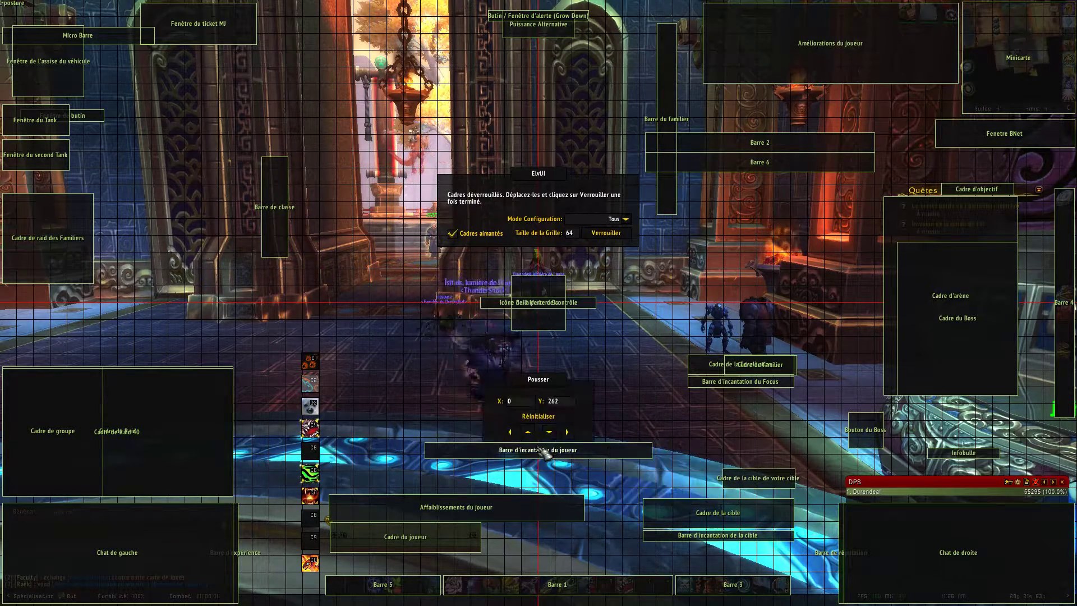
Step: Nudge Barre d'incantation du joueur up to Y 272, and stack Cadre de la Focalisation and Barre d'incantation du Focus above Affaiblissements du joueur
click(569, 455)
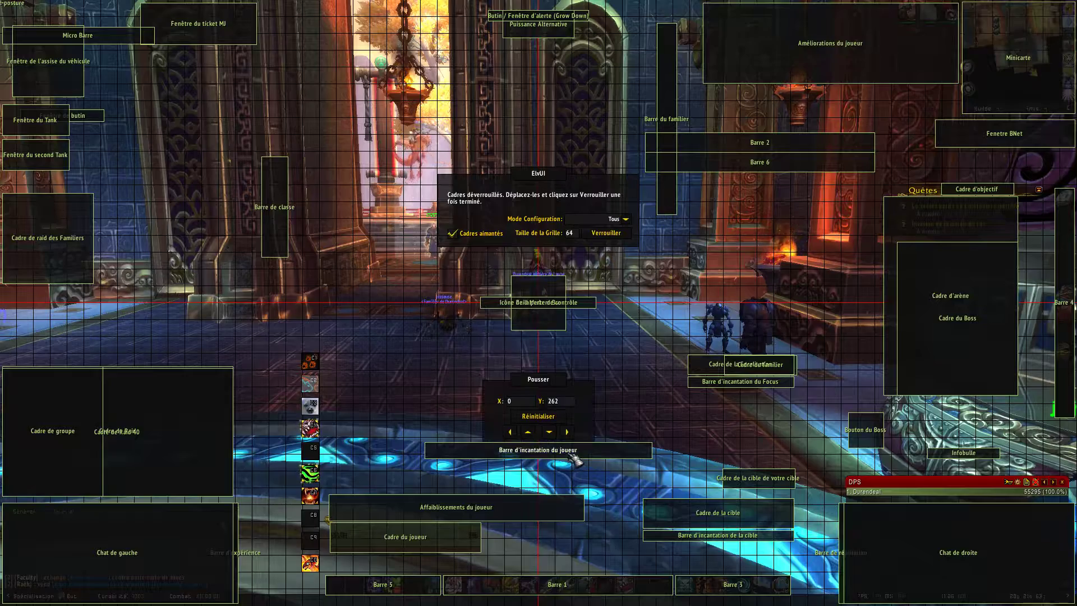
drag(575, 457, 577, 452)
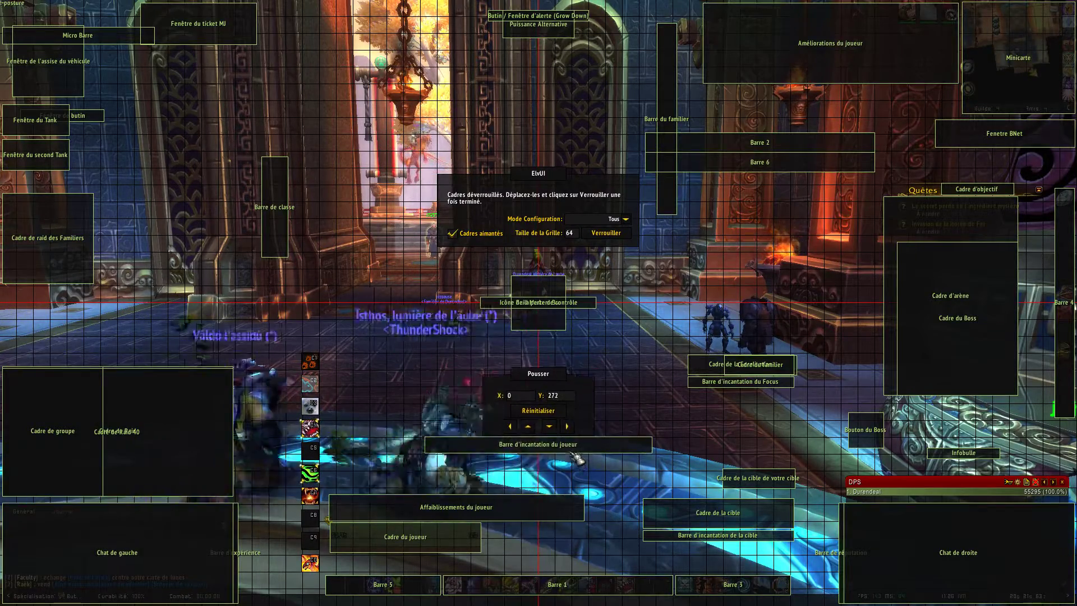
drag(737, 375, 726, 410)
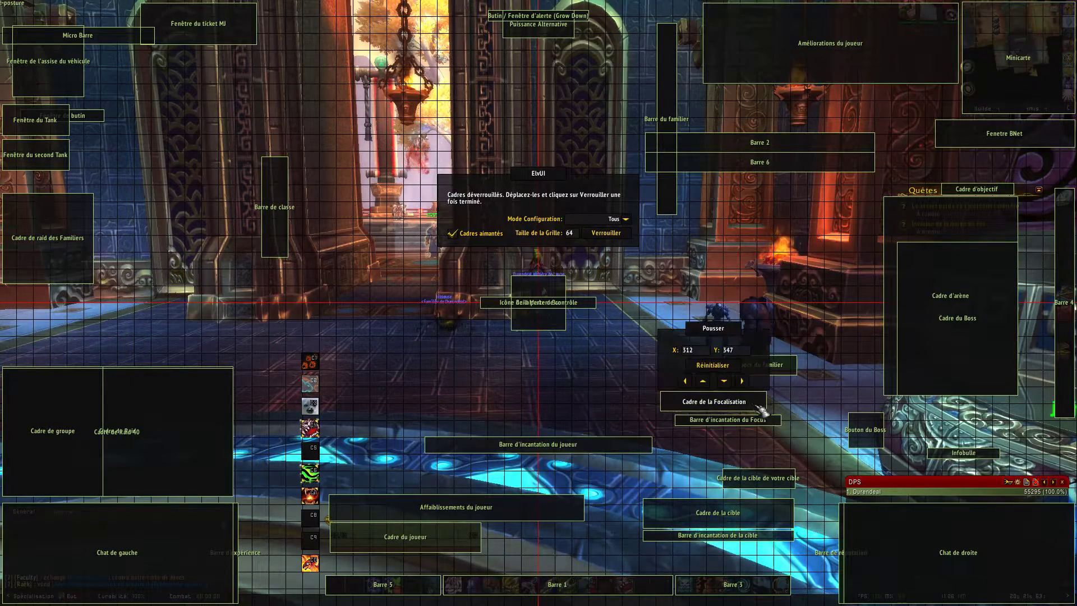
drag(754, 409, 767, 410)
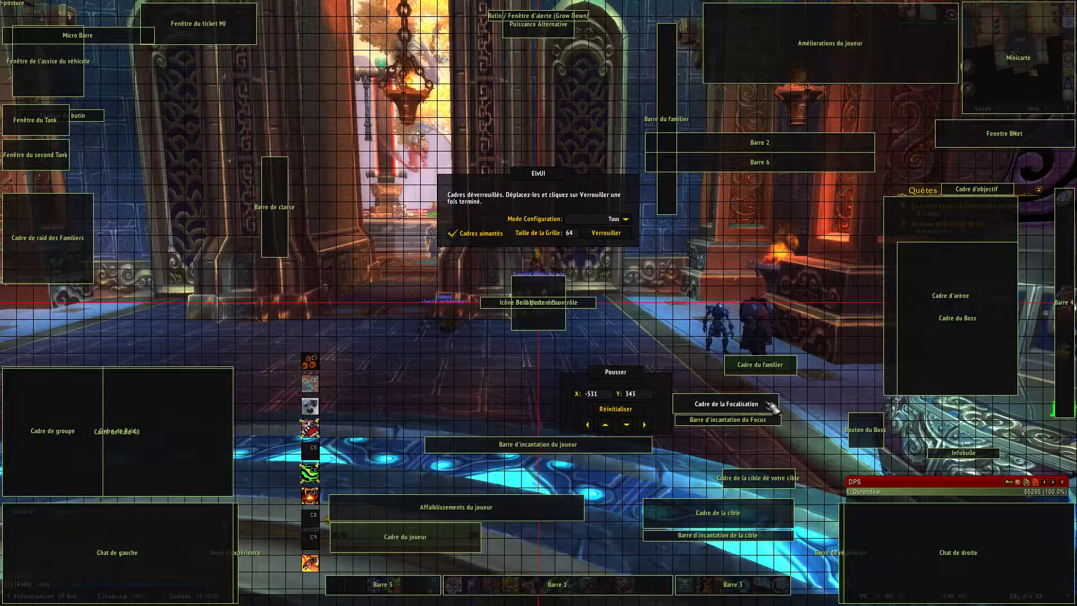
drag(781, 406, 427, 409)
drag(728, 419, 385, 423)
Step: Place Cadre du familier beside Barre 5 and move Bouton du Boss above Cadre de la cible de votre cible
drag(782, 371, 791, 392)
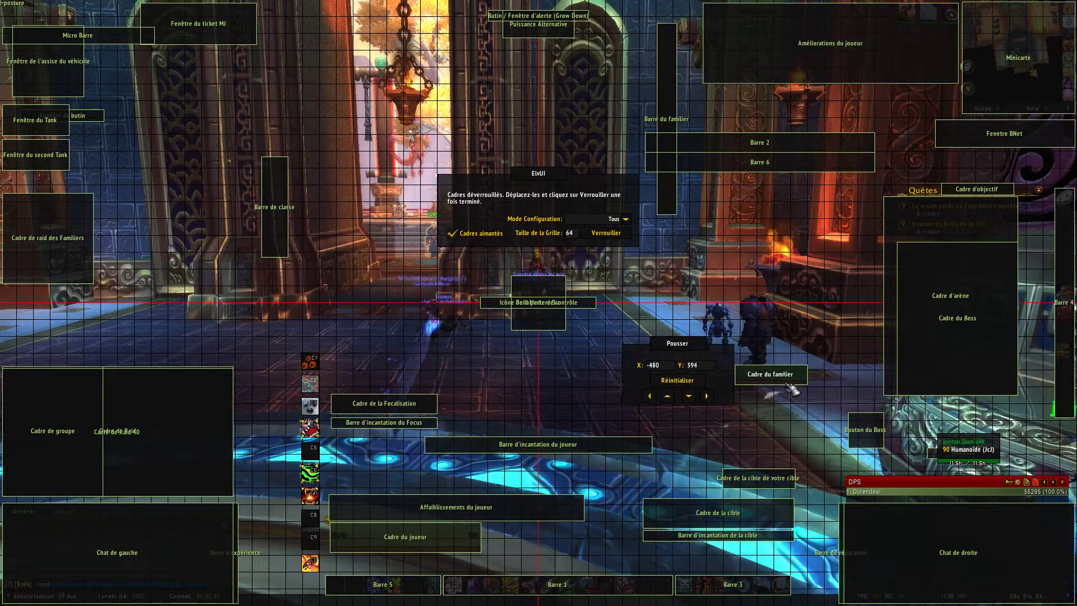
drag(636, 522, 306, 597)
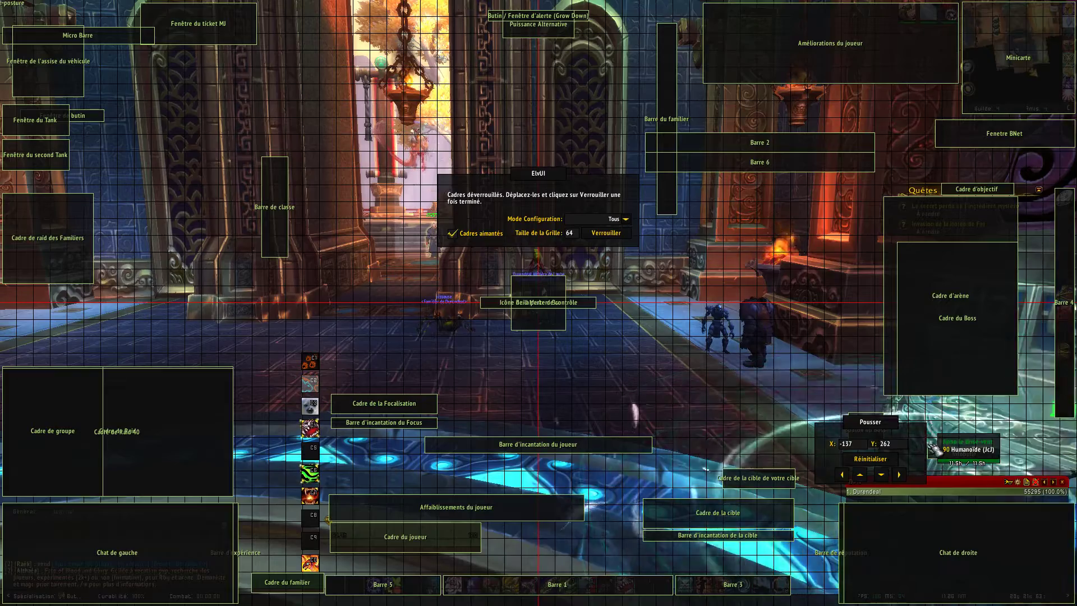
click(842, 475)
click(842, 475)
click(842, 475)
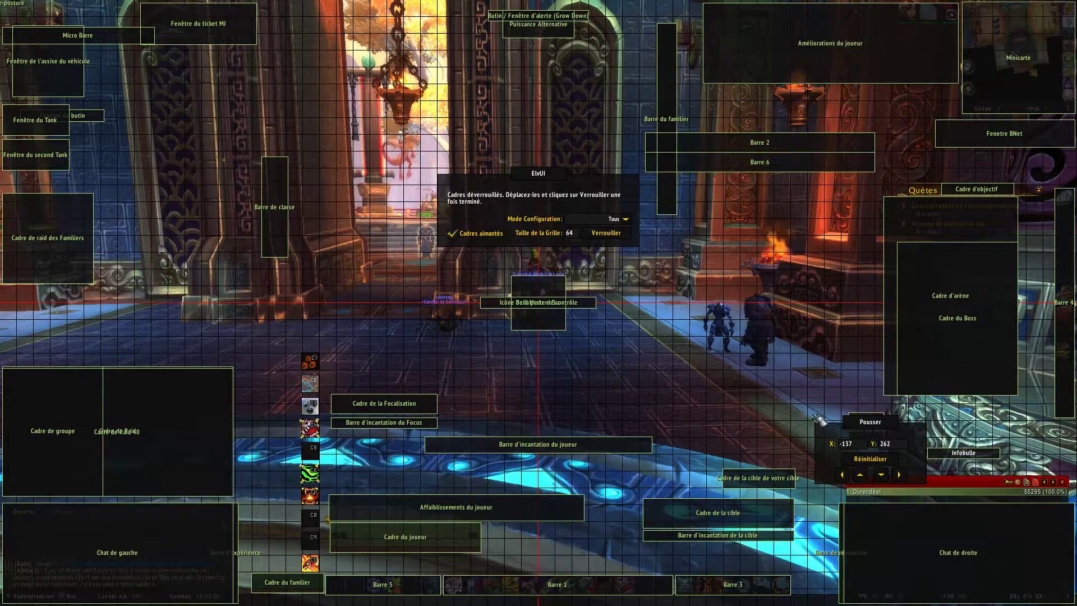
drag(811, 479, 752, 397)
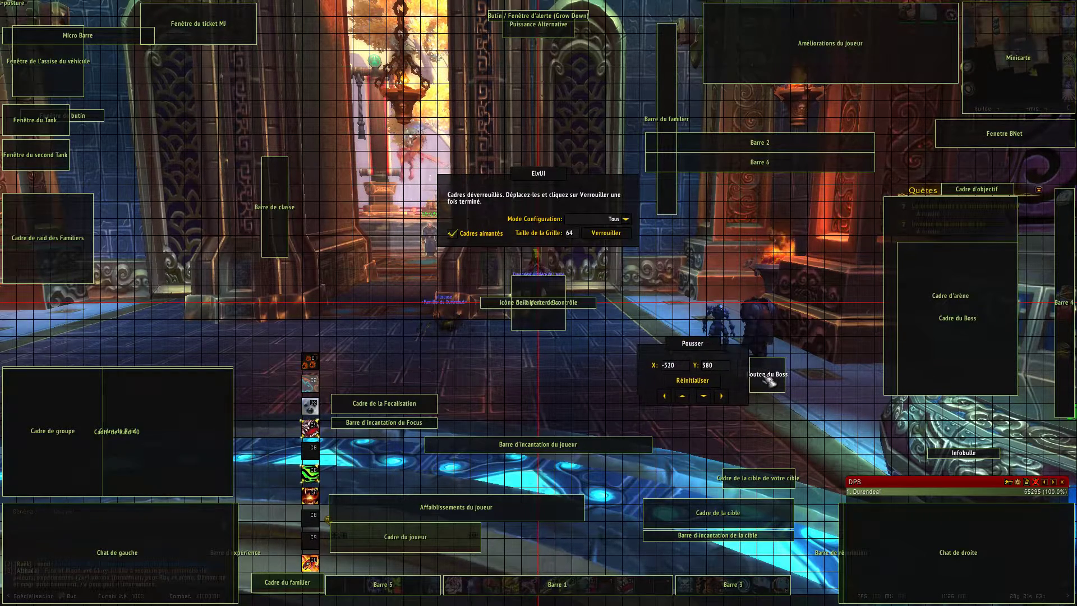
Step: Lower Fenetre BNet slightly and move Micro Barre to just above the DPS window
mouse_move(979, 345)
mouse_down()
mouse_move(895, 320)
mouse_move(984, 322)
mouse_move(988, 333)
mouse_move(978, 325)
mouse_up()
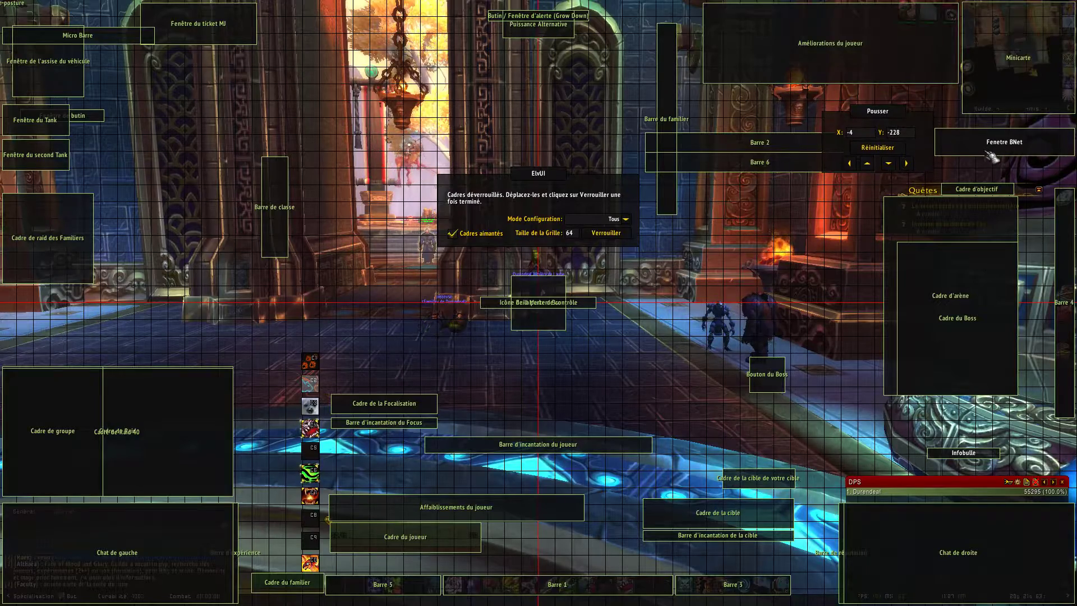
drag(990, 157, 1012, 161)
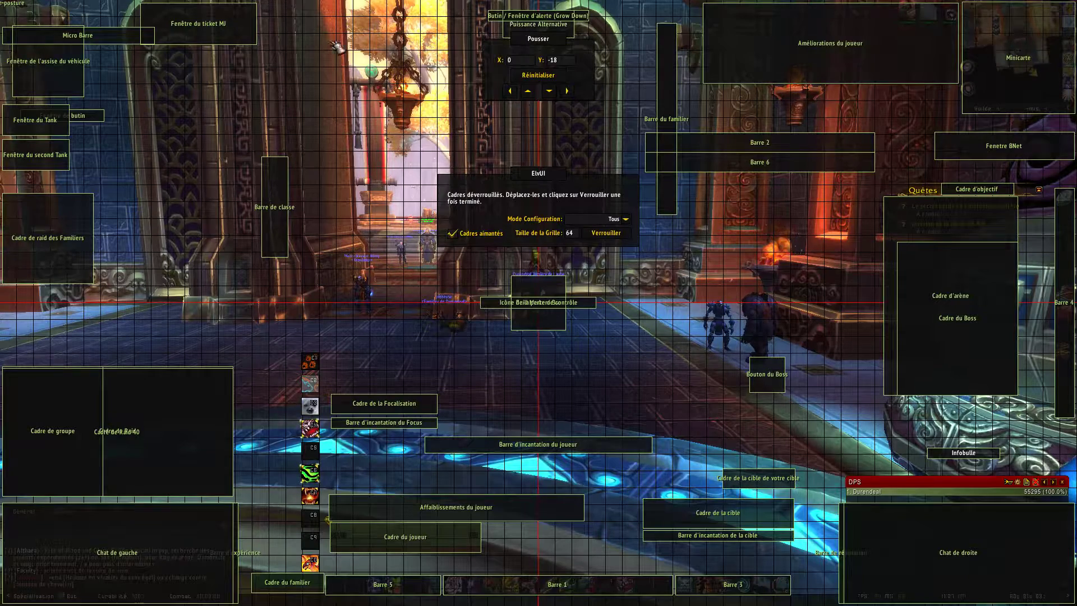
drag(122, 41, 940, 474)
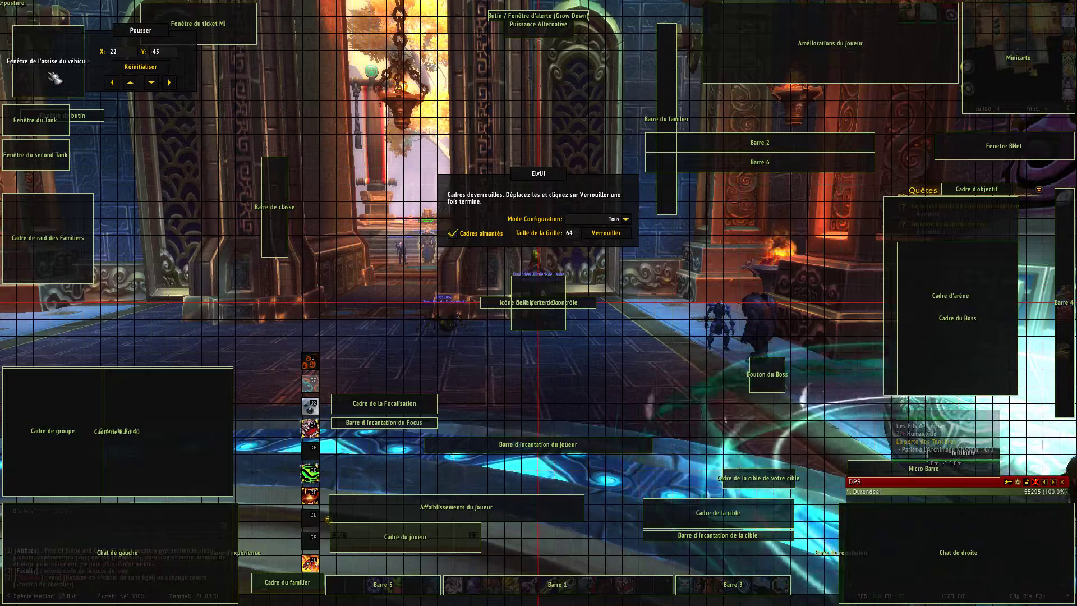
Step: Shift Fenêtre de l'assise du véhicule slightly, and stack Fenêtre du Tank and Fenêtre du second Tank below Fenêtre du ticket MJ
drag(49, 72, 67, 57)
drag(51, 126, 208, 129)
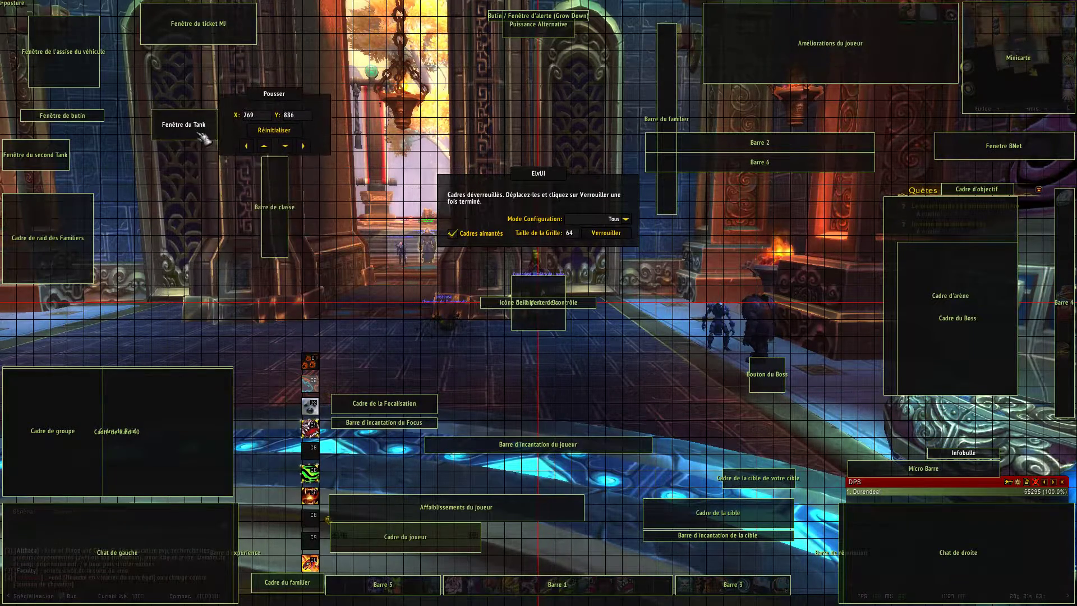
drag(35, 154, 184, 151)
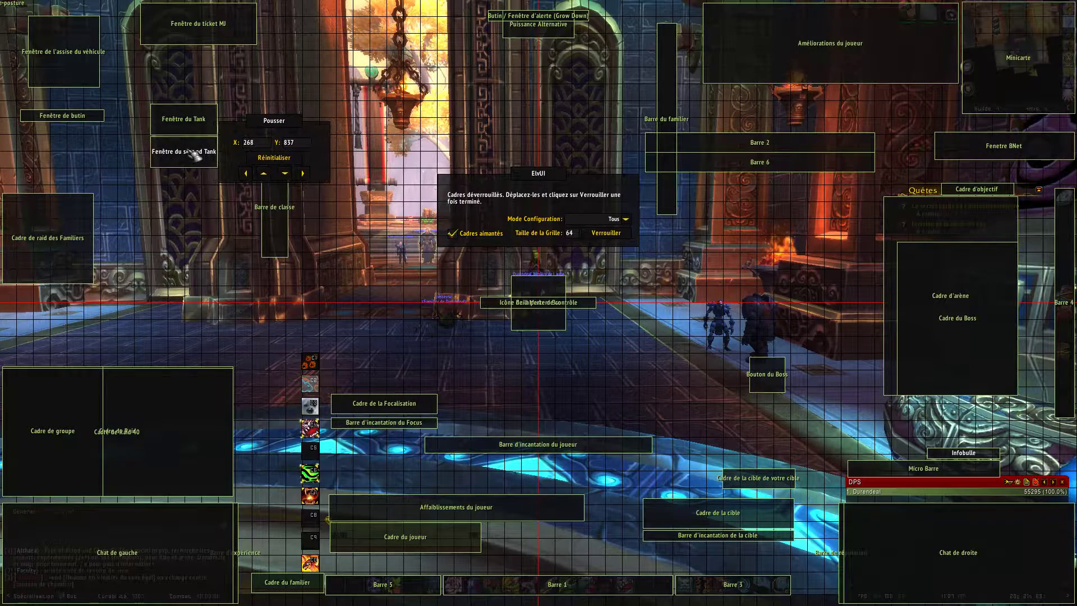
Step: Reposition Barre de classe beside Cadre de Raid 40, Cadre de raid des Familiers below Fenêtre de butin, and Cadre de Raid above Cadre de Raid 40
drag(288, 229, 281, 453)
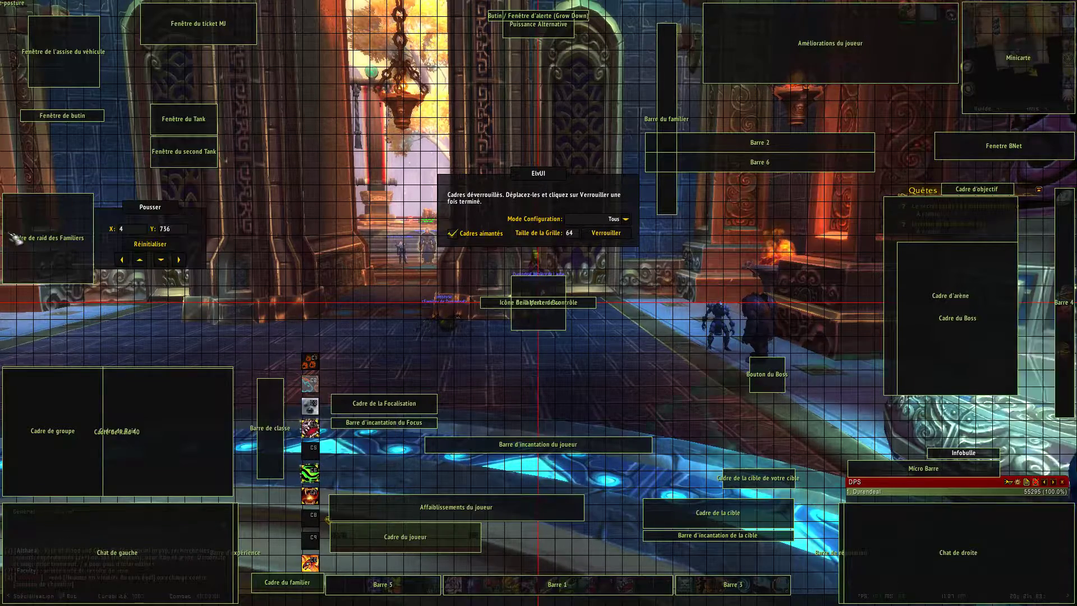
drag(46, 243, 60, 194)
click(125, 432)
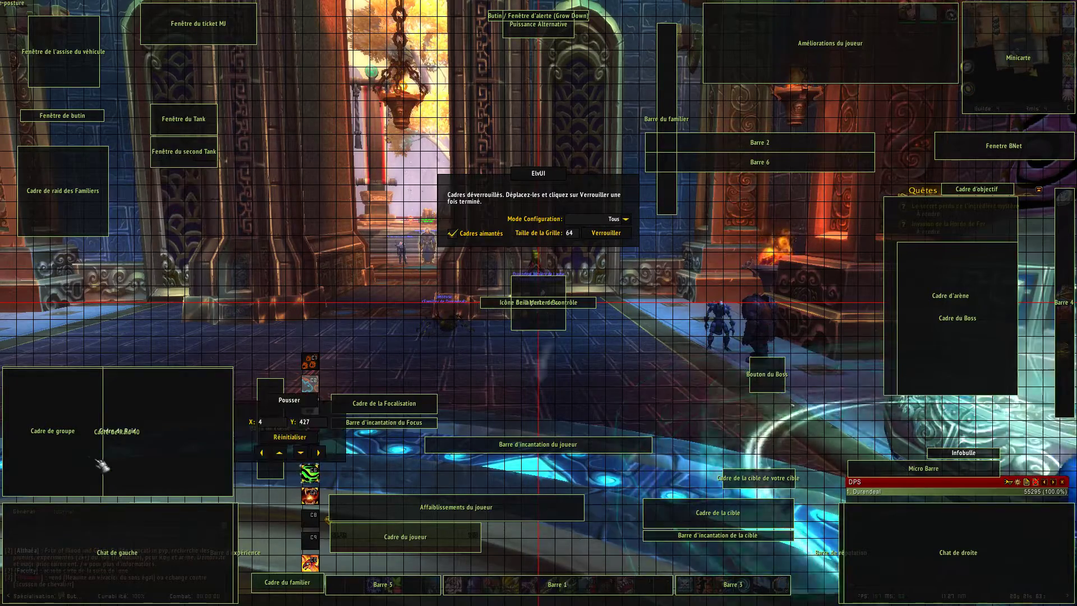
drag(125, 433, 278, 260)
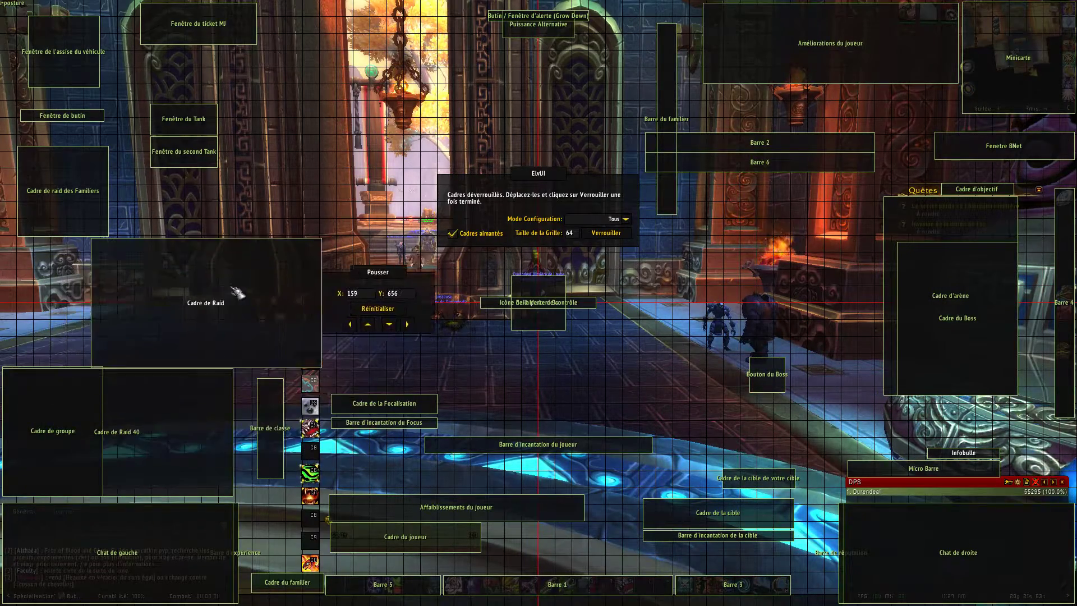
Step: Lower Cadre de Raid and overlay Cadre de Raid 40 on it above Chat de gauche, moving Cadre de groupe out of the way
click(79, 431)
drag(80, 432, 421, 271)
click(150, 433)
drag(150, 433, 376, 133)
drag(296, 276, 151, 374)
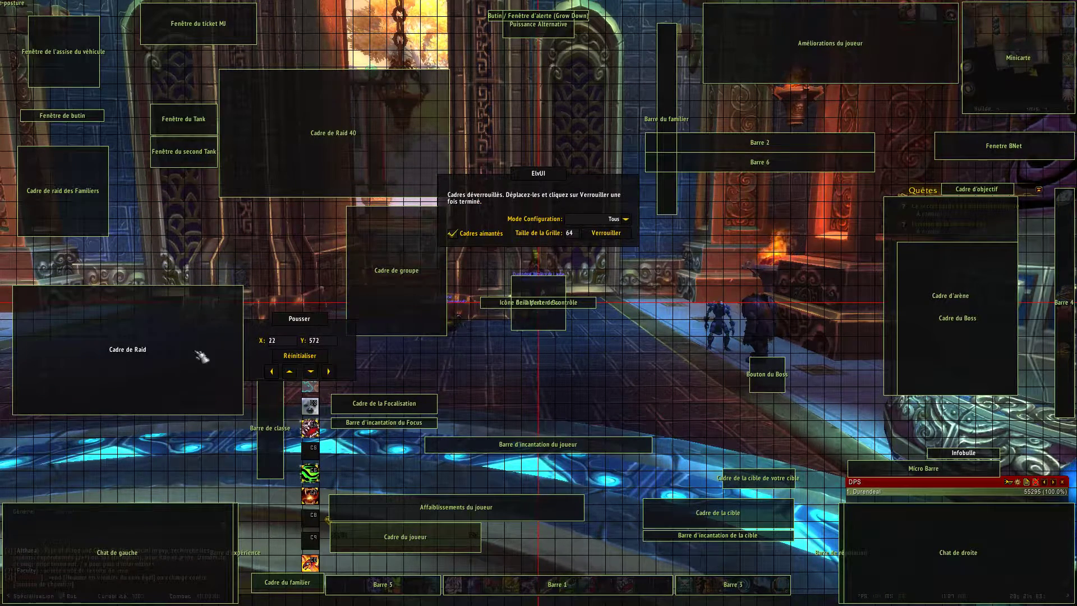
drag(343, 133, 137, 354)
mouse_move(395, 307)
mouse_down()
mouse_move(367, 327)
mouse_move(386, 395)
mouse_move(471, 354)
mouse_move(294, 240)
mouse_move(289, 335)
mouse_move(185, 415)
mouse_move(377, 308)
mouse_move(395, 326)
mouse_up()
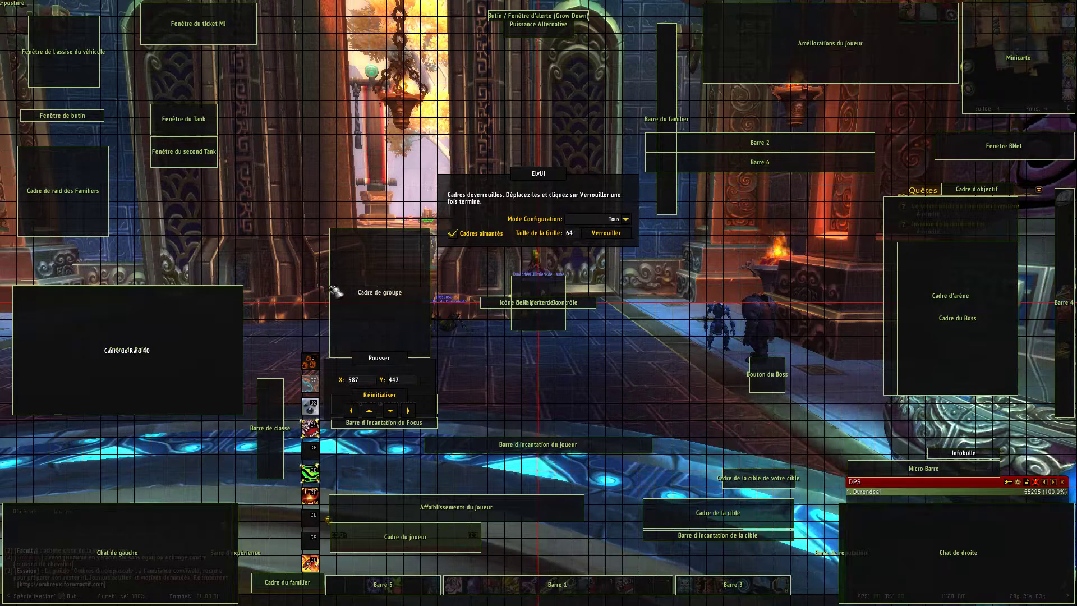
drag(367, 232, 341, 180)
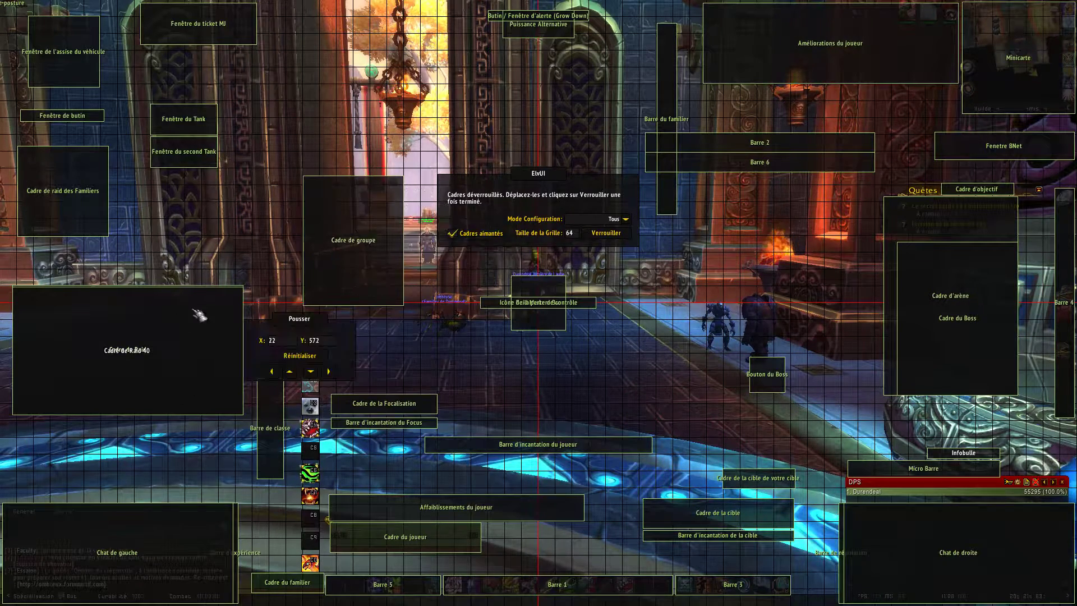
mouse_move(201, 369)
mouse_down()
mouse_move(194, 430)
mouse_move(185, 366)
mouse_move(184, 375)
mouse_up()
Step: Place Cadre de groupe above Bouton du Boss and lock the frames
click(341, 286)
drag(347, 267, 756, 283)
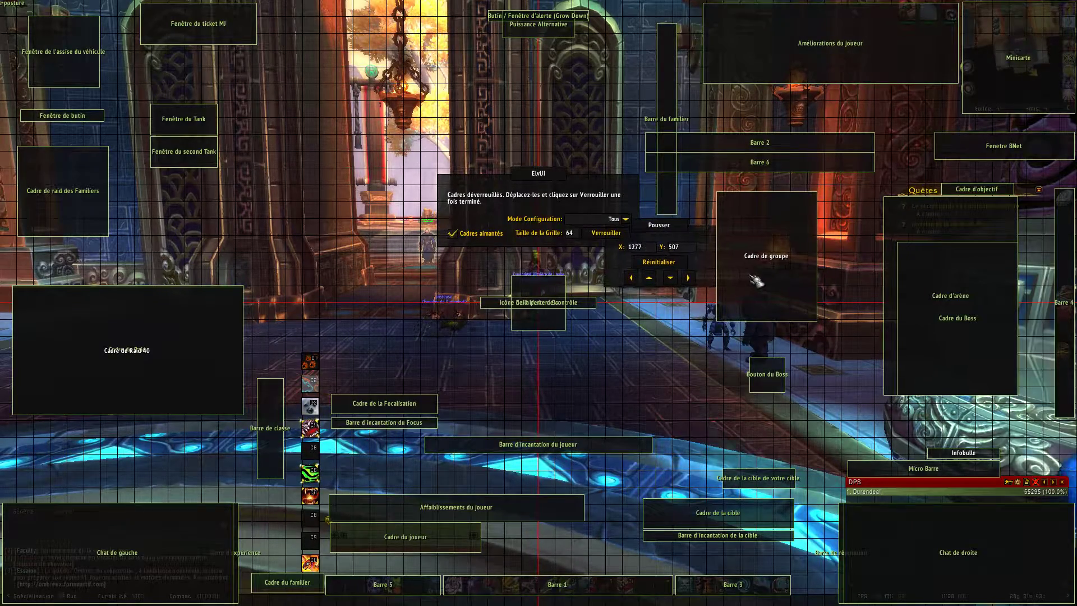
click(606, 233)
click(754, 394)
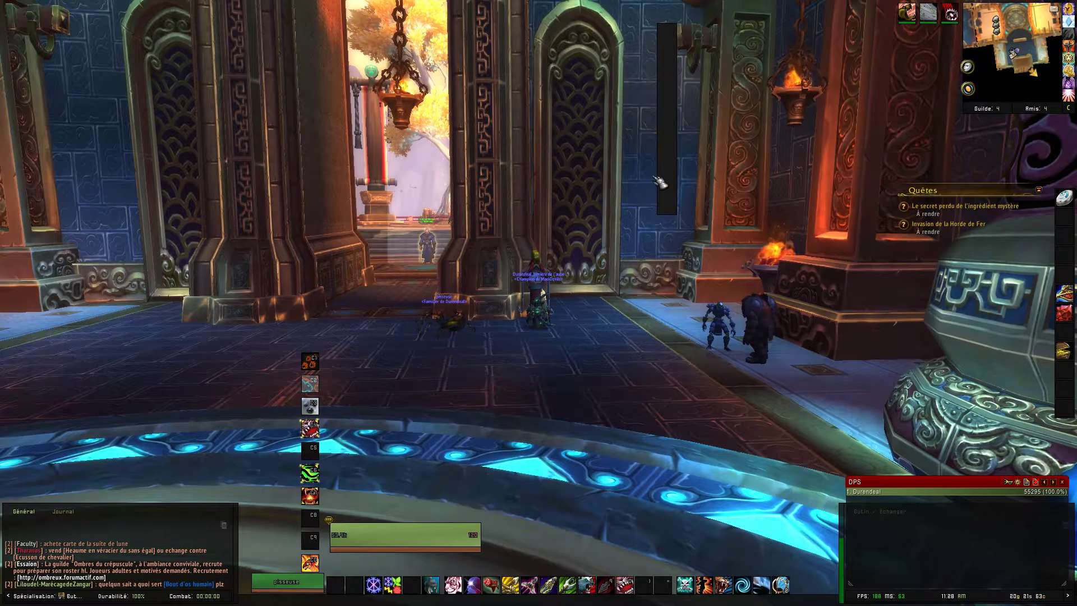
Step: Reopen the ElvUI configuration and enable Micro Barre under Barres d'actions
key(Return)
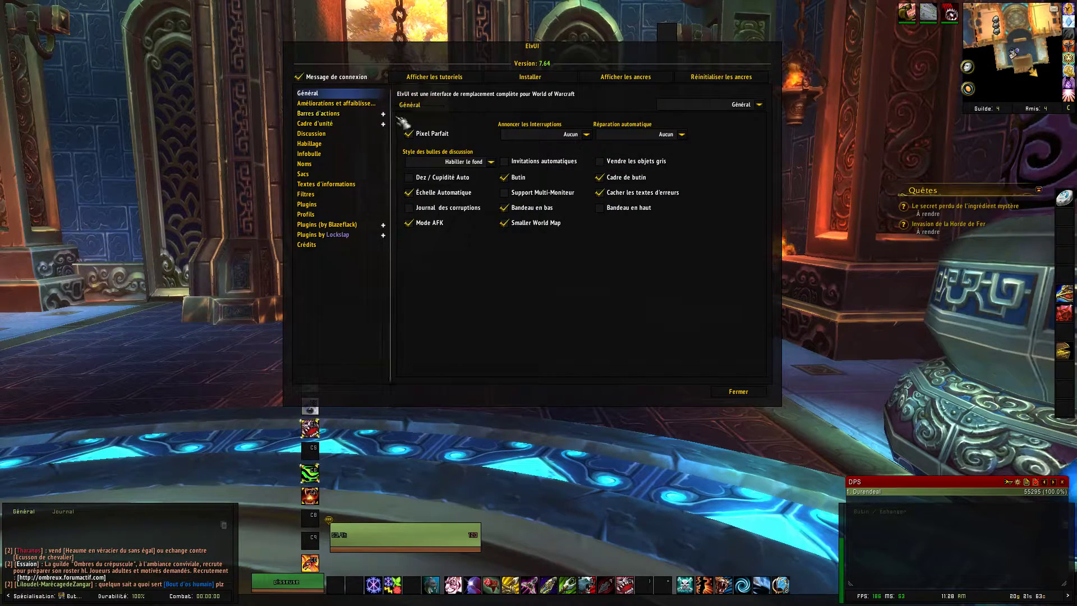
click(339, 114)
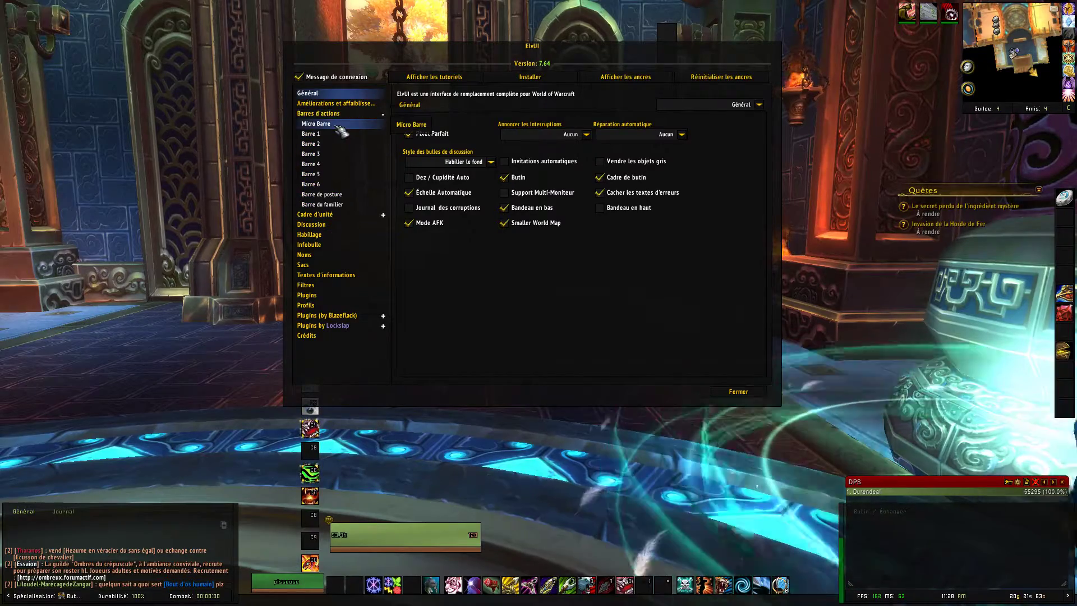
click(340, 128)
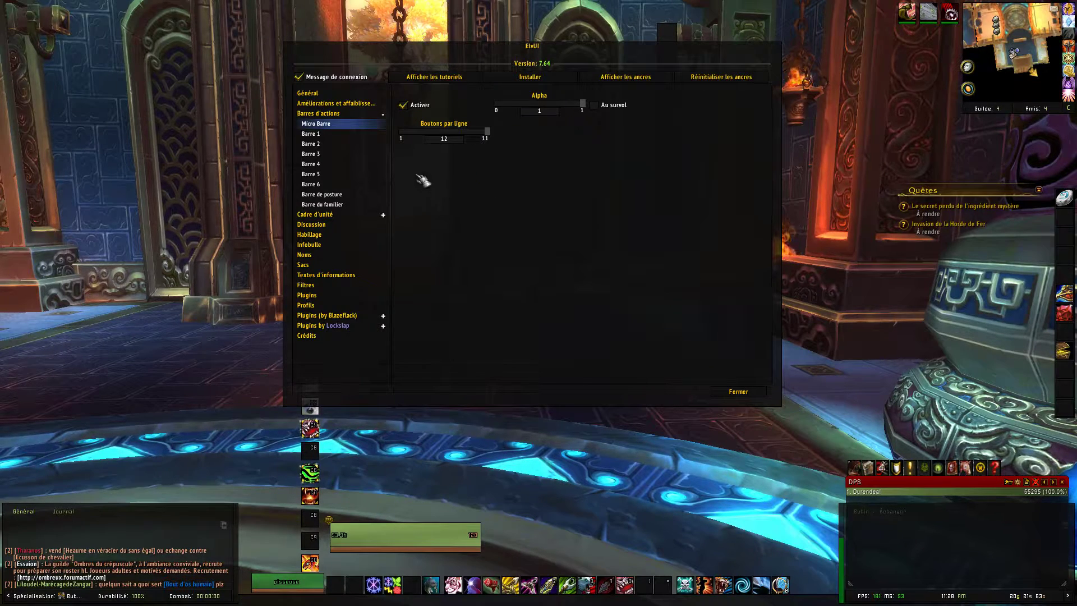
Step: Go through the Barre 2 to Barre 6 settings, briefly enabling Barre 2 and Barre 6 to preview them
click(368, 135)
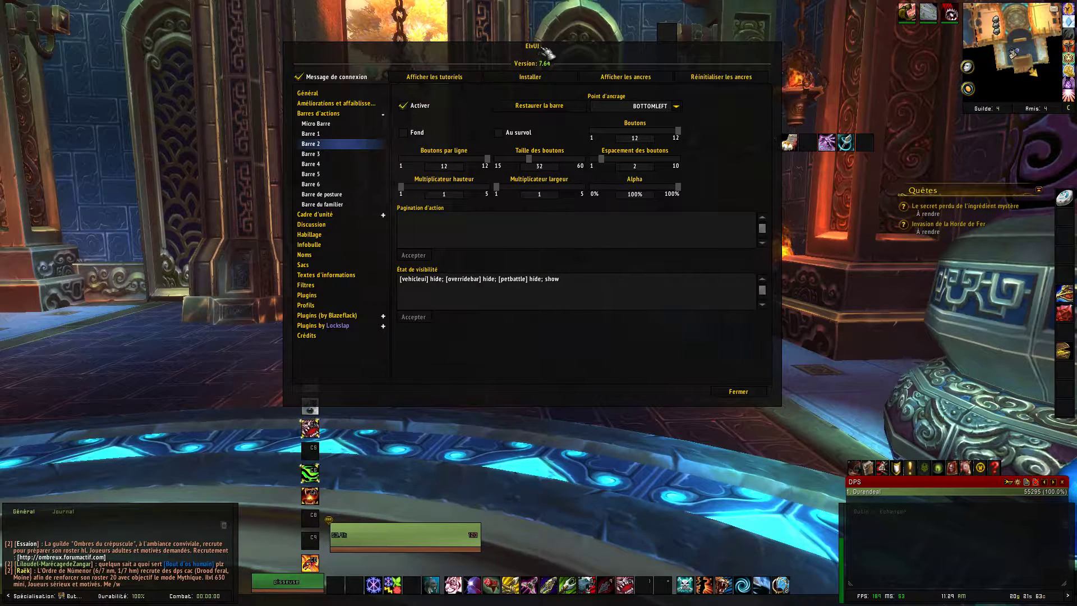
drag(544, 49, 408, 30)
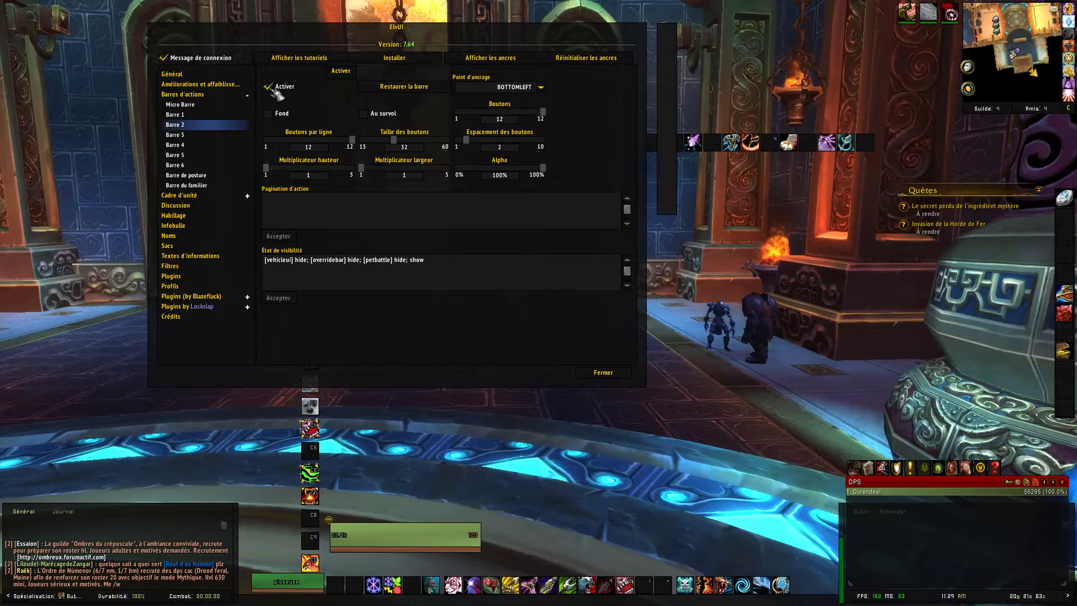
click(205, 136)
click(271, 90)
click(175, 145)
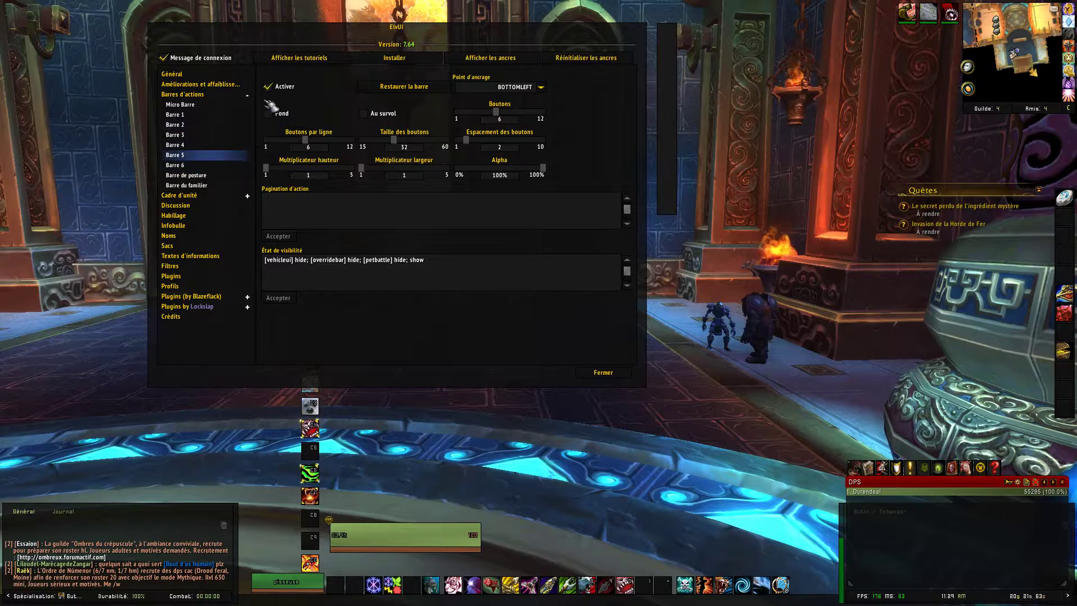
click(269, 88)
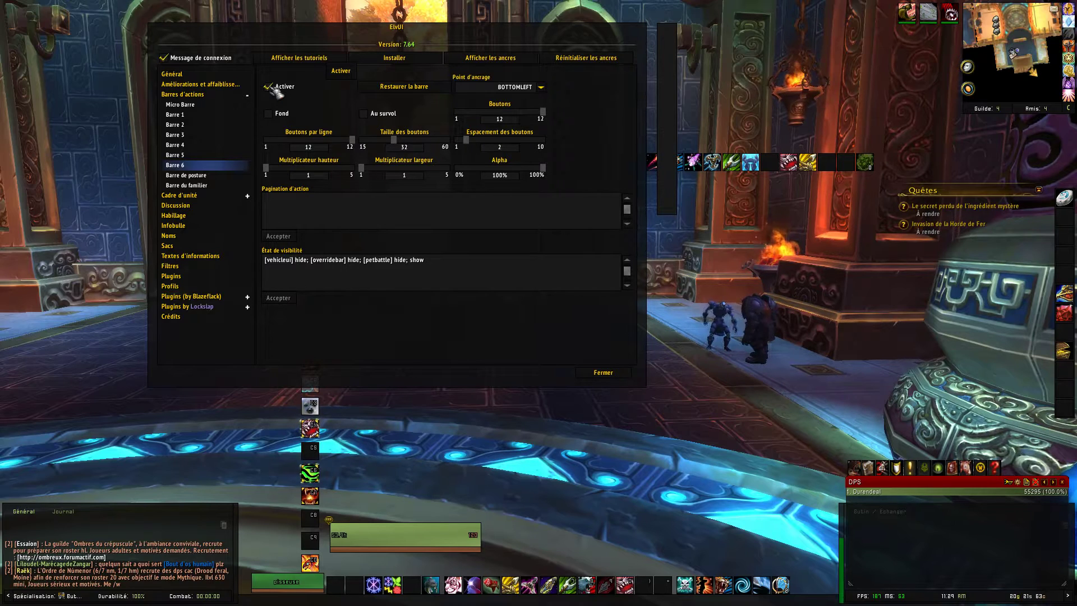
Step: Disable Barre de posture and reposition the configuration window near the middle
click(203, 177)
click(268, 89)
drag(334, 60, 357, 141)
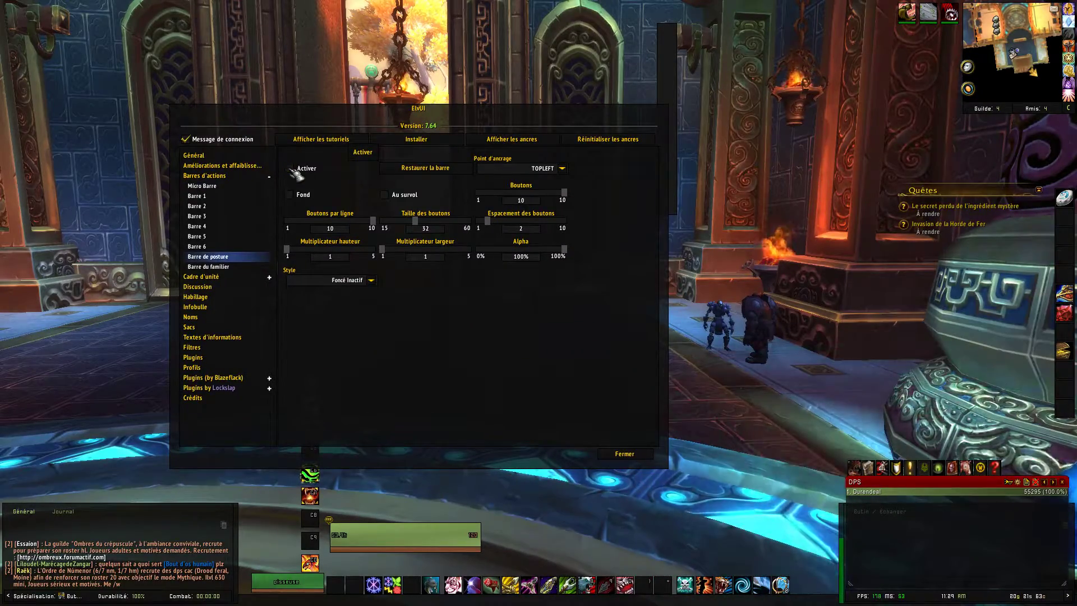
drag(419, 115, 497, 62)
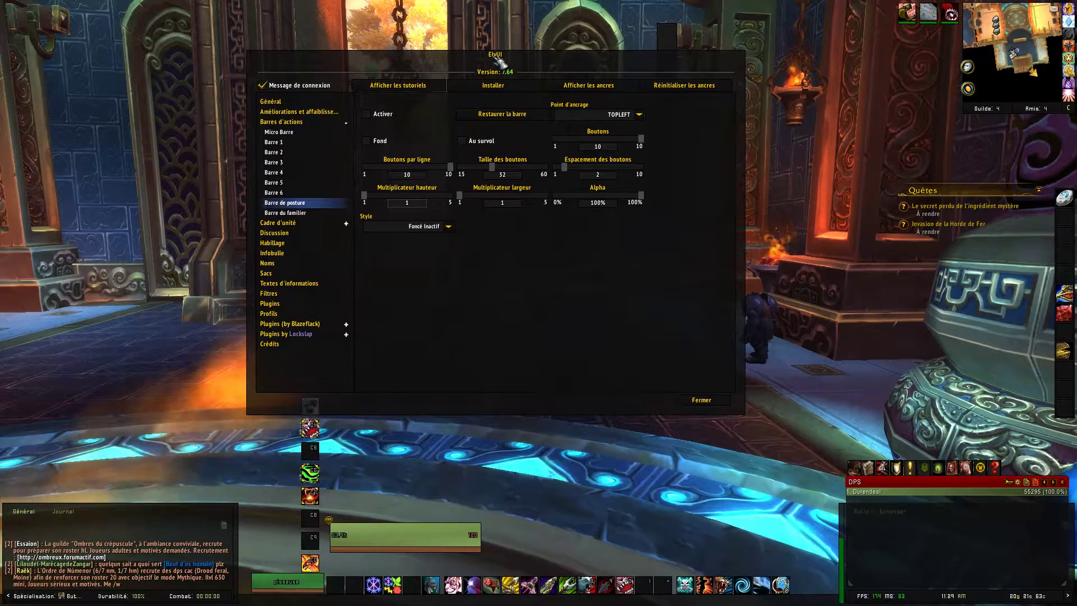
Step: Open the Barre du familier settings and set its button size to 31
click(302, 217)
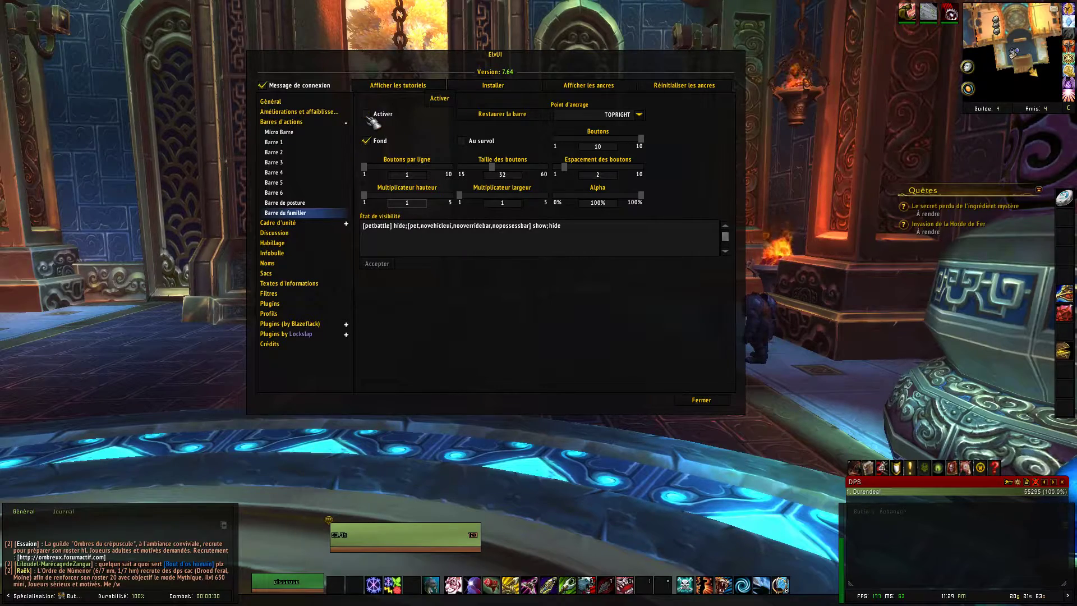
drag(488, 56, 88, 1)
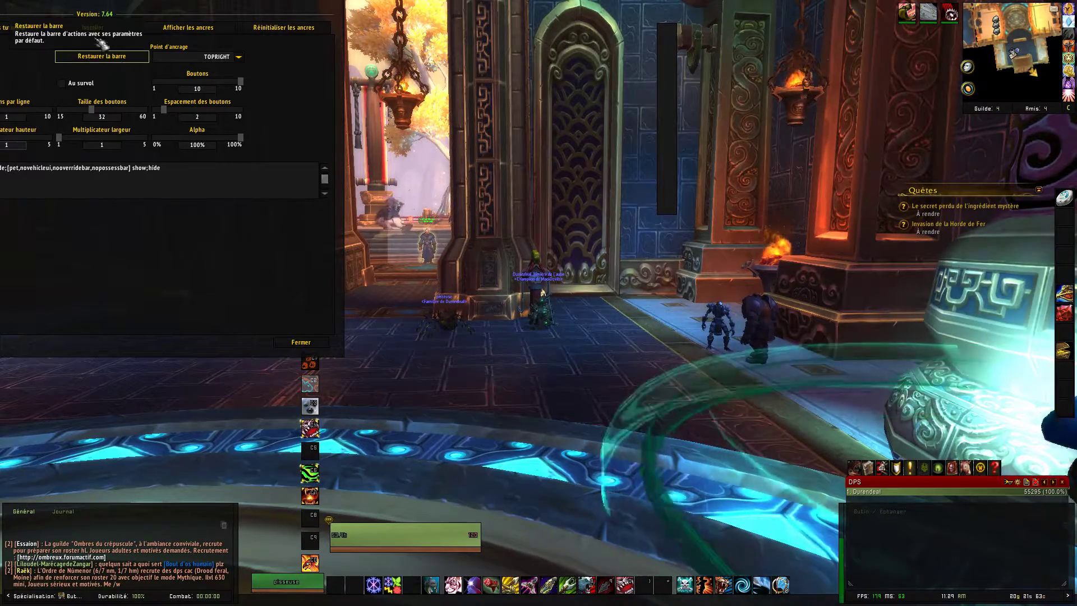
drag(90, 13, 347, 50)
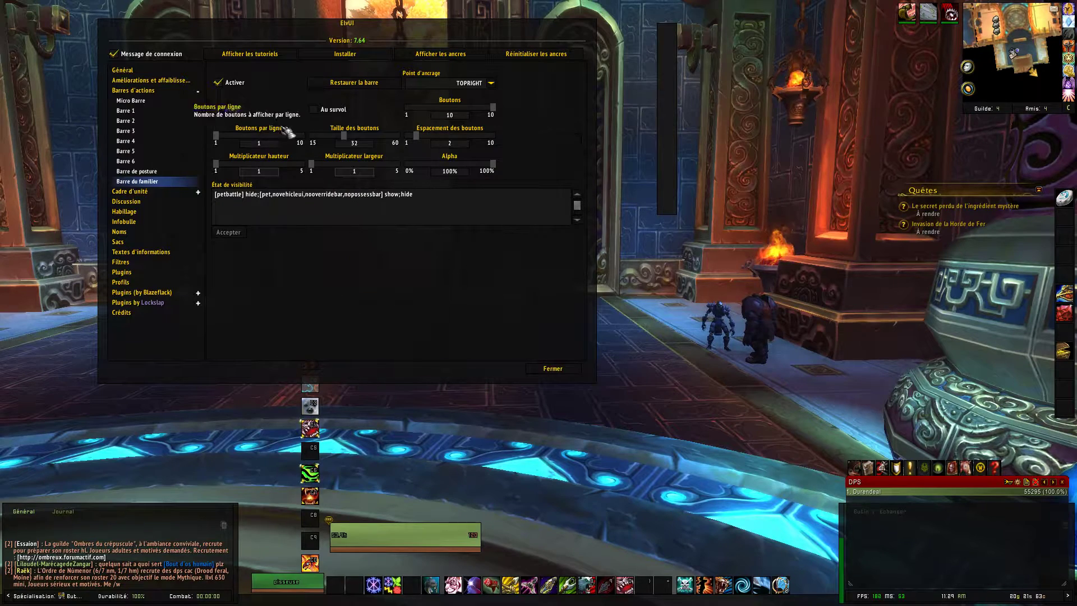
mouse_move(227, 137)
mouse_down()
mouse_move(249, 138)
mouse_move(216, 146)
mouse_up()
drag(350, 139, 346, 139)
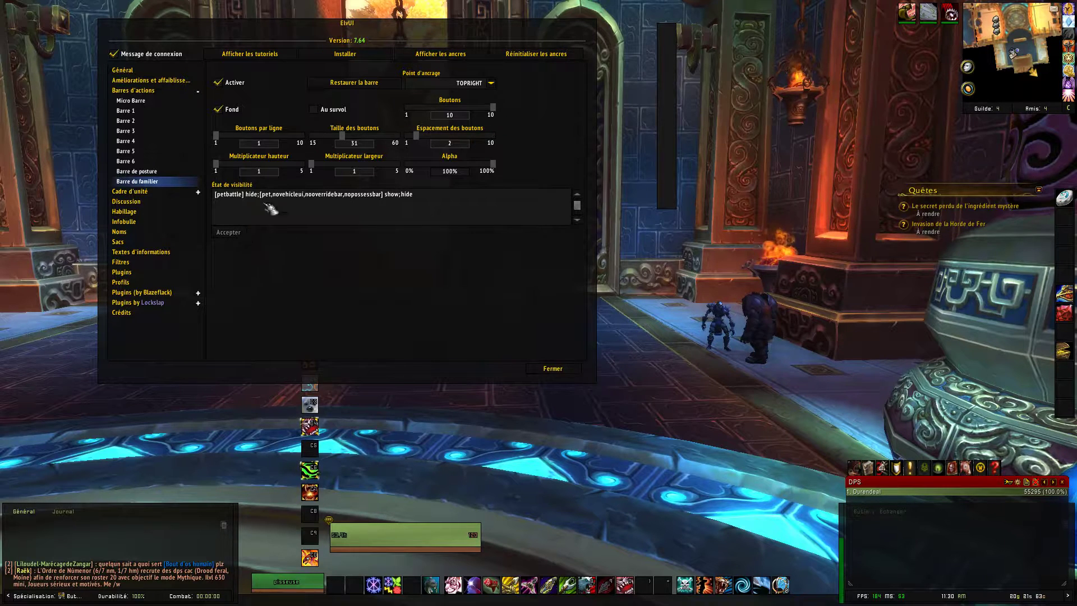
Step: Turn off the background (Fond) of Barre du familier
click(224, 110)
click(224, 110)
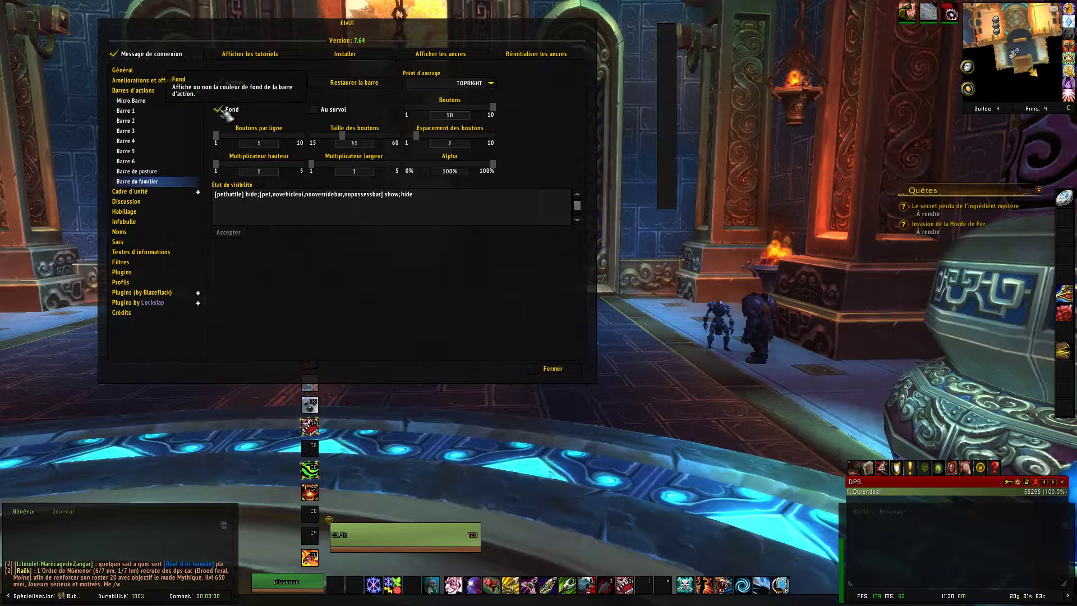
click(223, 110)
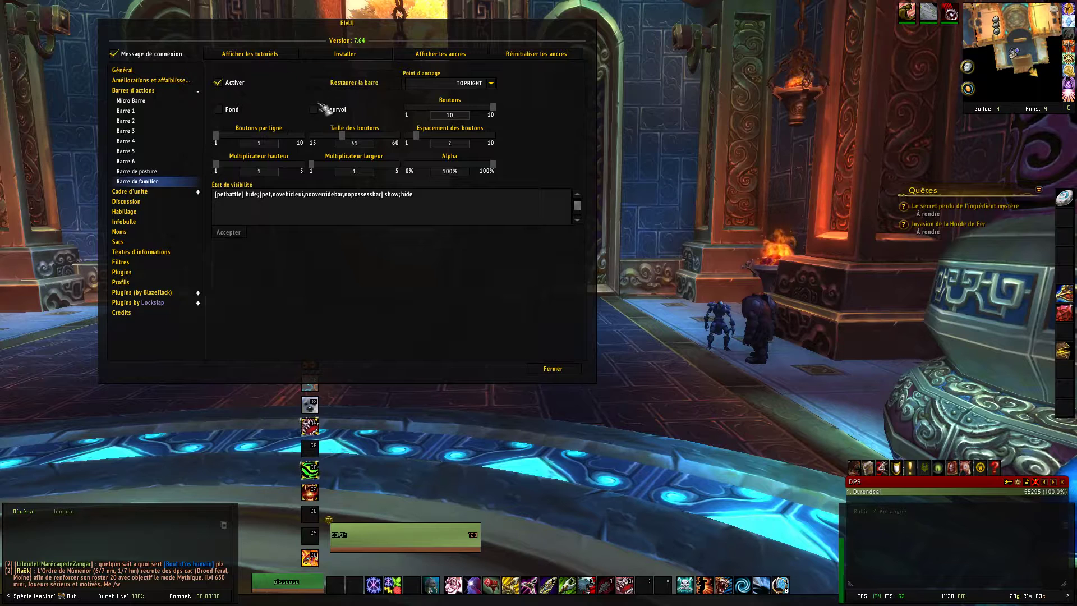
Step: Set the anchor point of Barre du familier to BOTTOMLEFT with 10 buttons per line
click(491, 83)
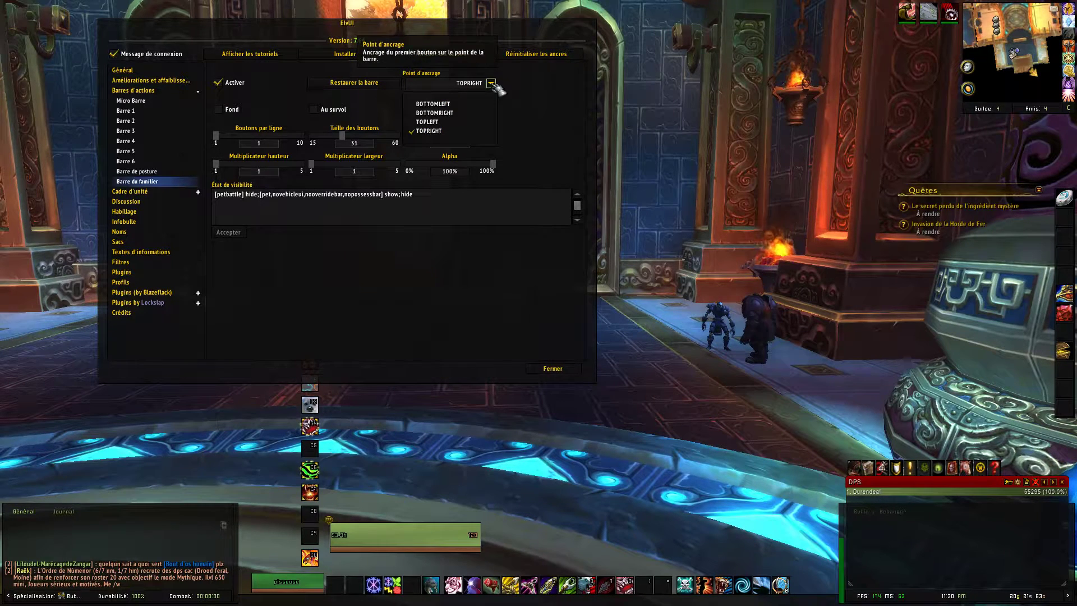
click(458, 112)
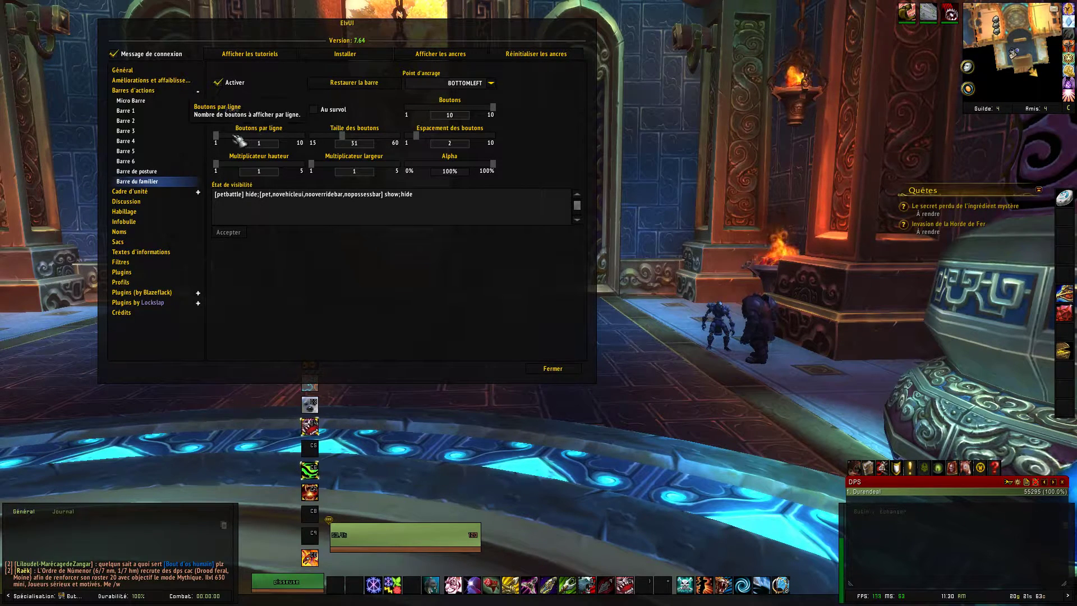
drag(217, 136, 343, 139)
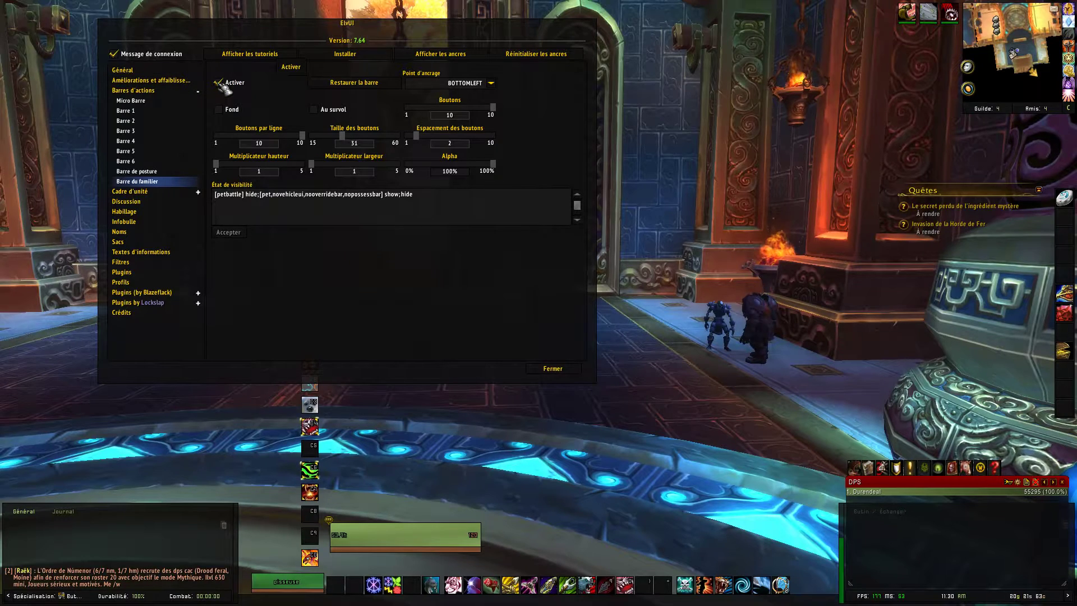
Step: Disable Barre du familier and shift the configuration window aside
drag(351, 35, 550, 78)
click(418, 134)
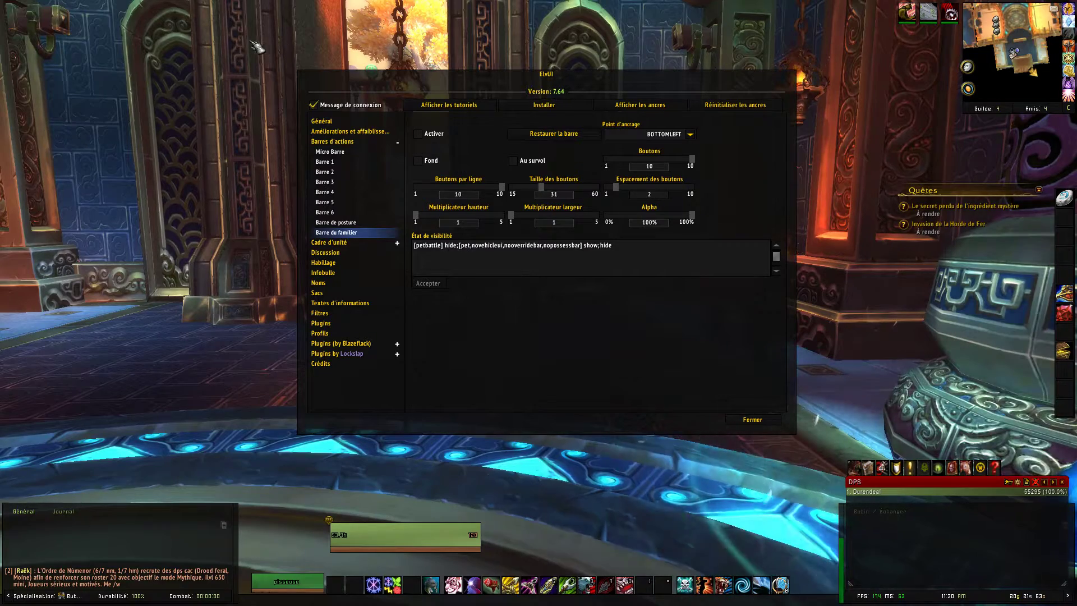
drag(561, 91, 373, 42)
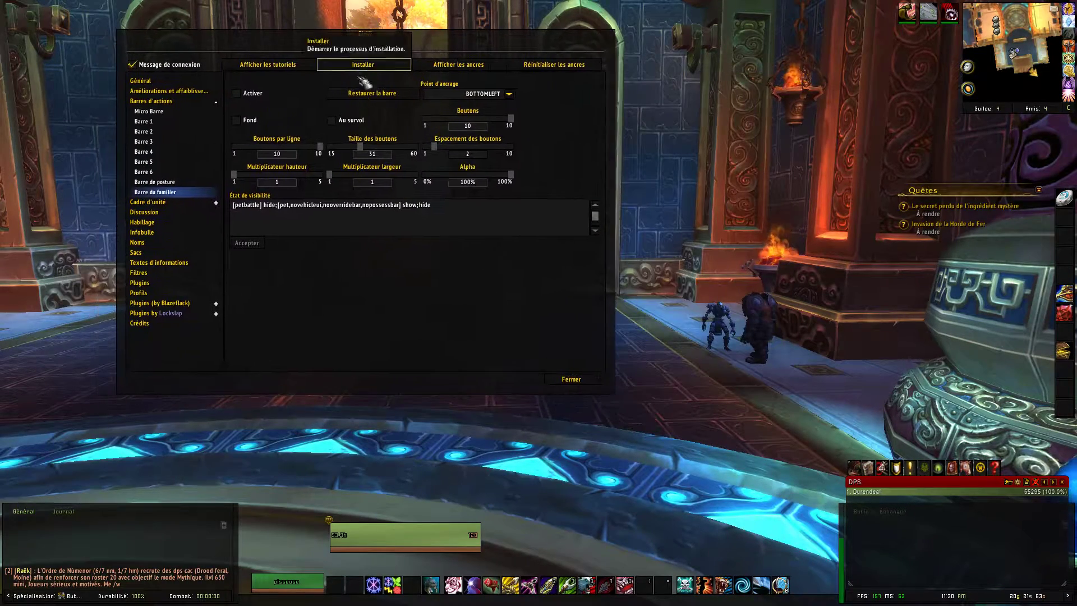
Step: Collapse Barres d'actions and expand Cadre d'unité to list the individual unit frames
click(216, 104)
click(216, 104)
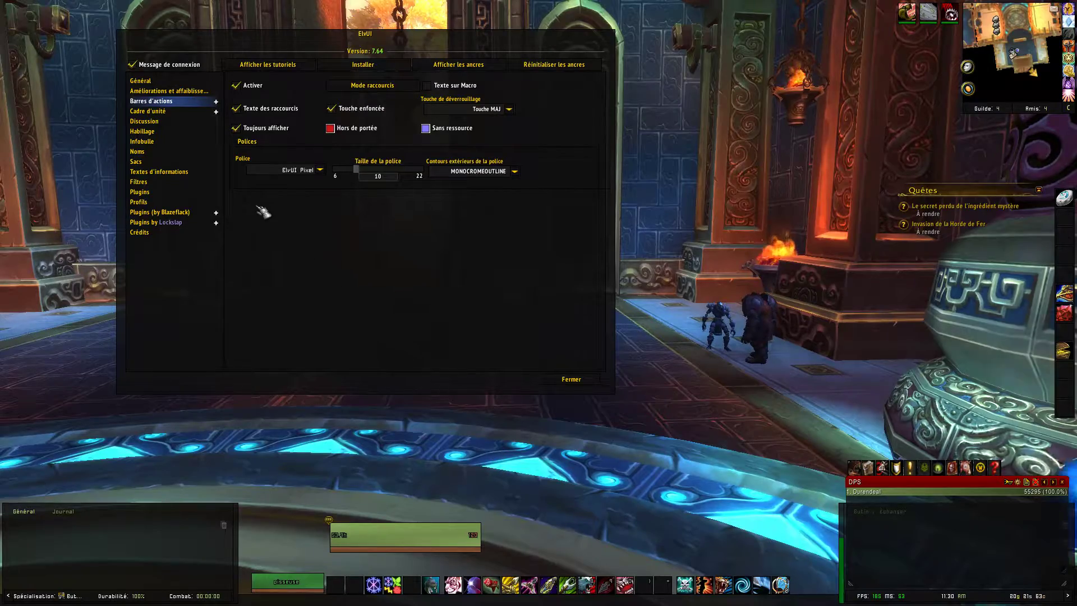
click(216, 111)
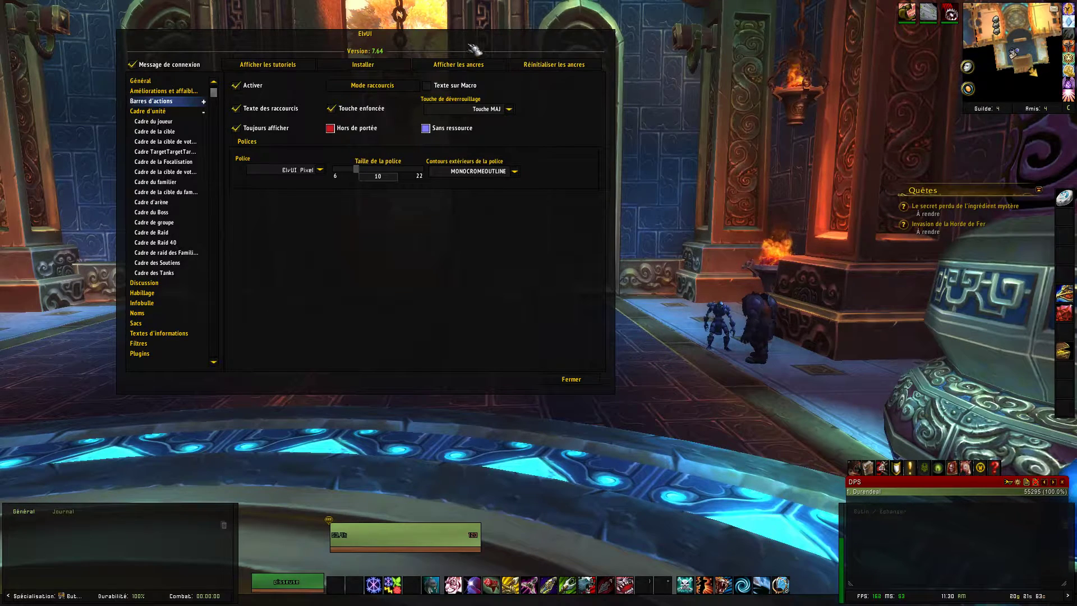
drag(382, 38, 673, 54)
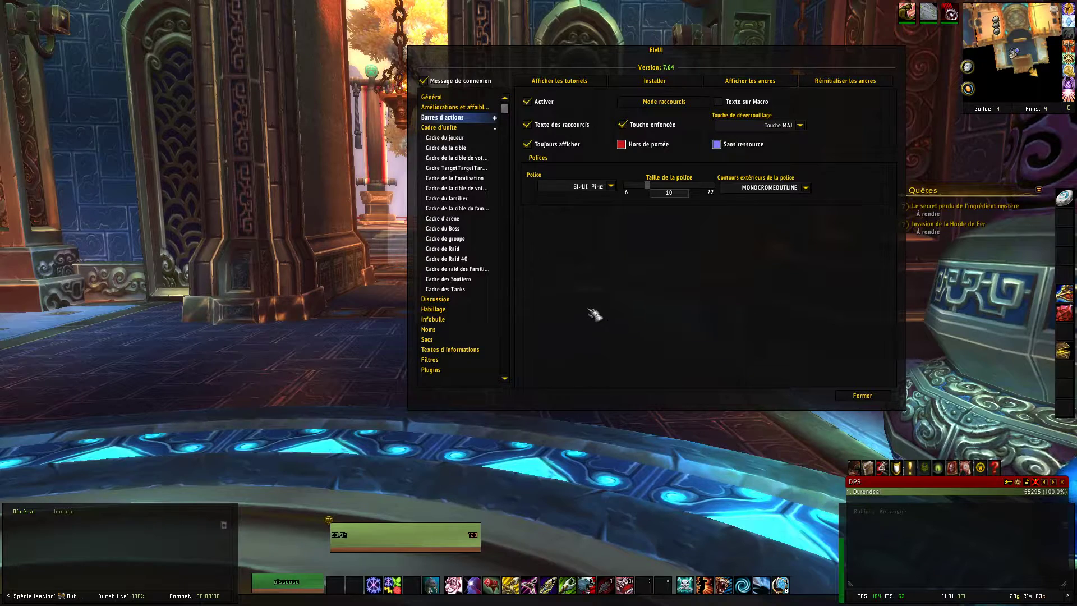
drag(670, 56, 571, 92)
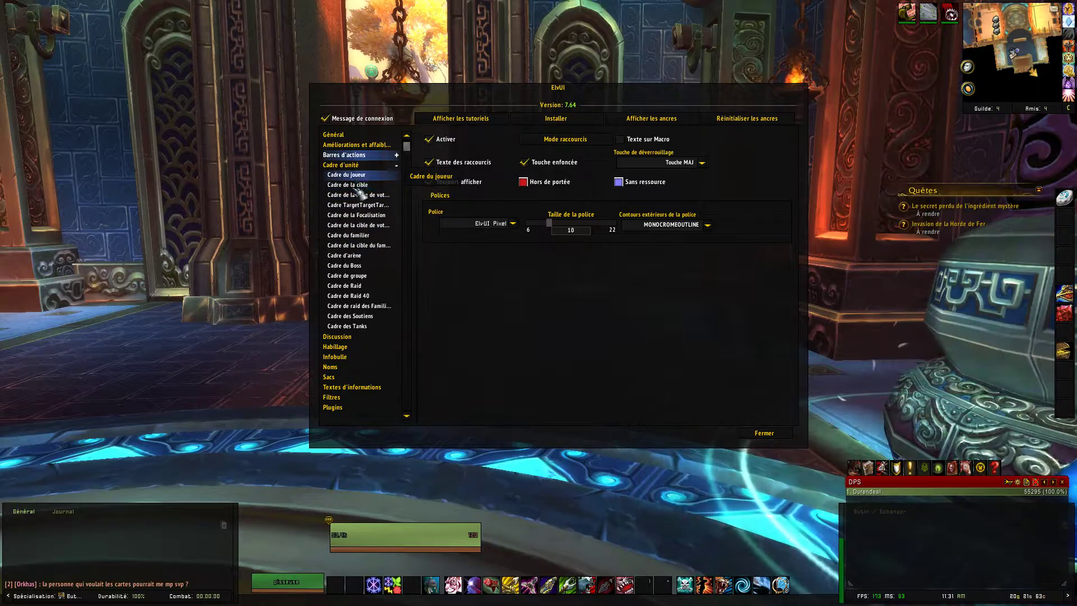
Step: Show the preview frames for Cadre de groupe beside the configuration window and look through its setting categories
click(348, 275)
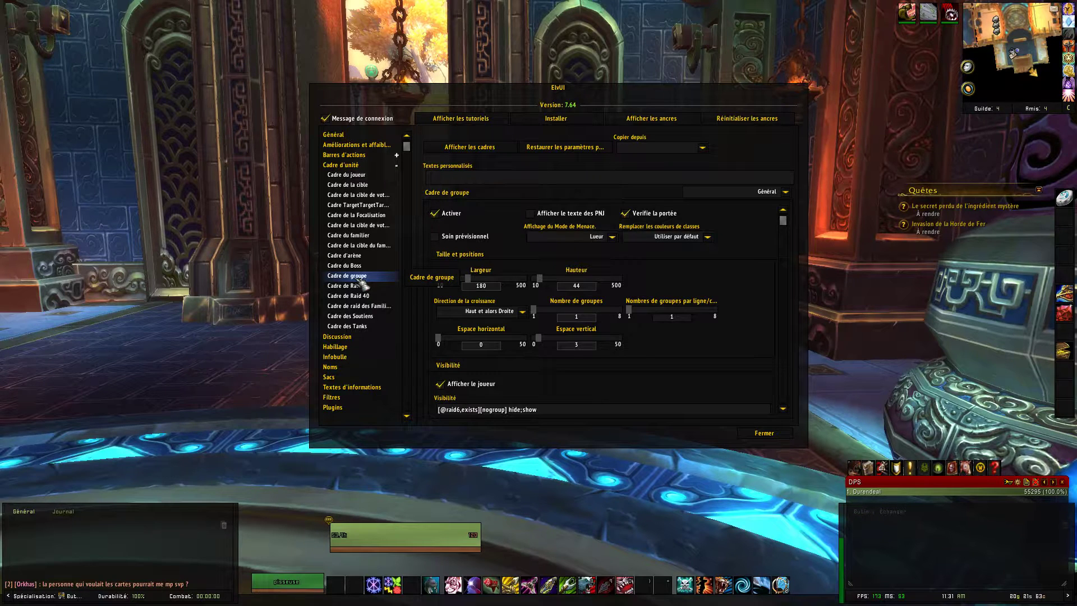
click(470, 149)
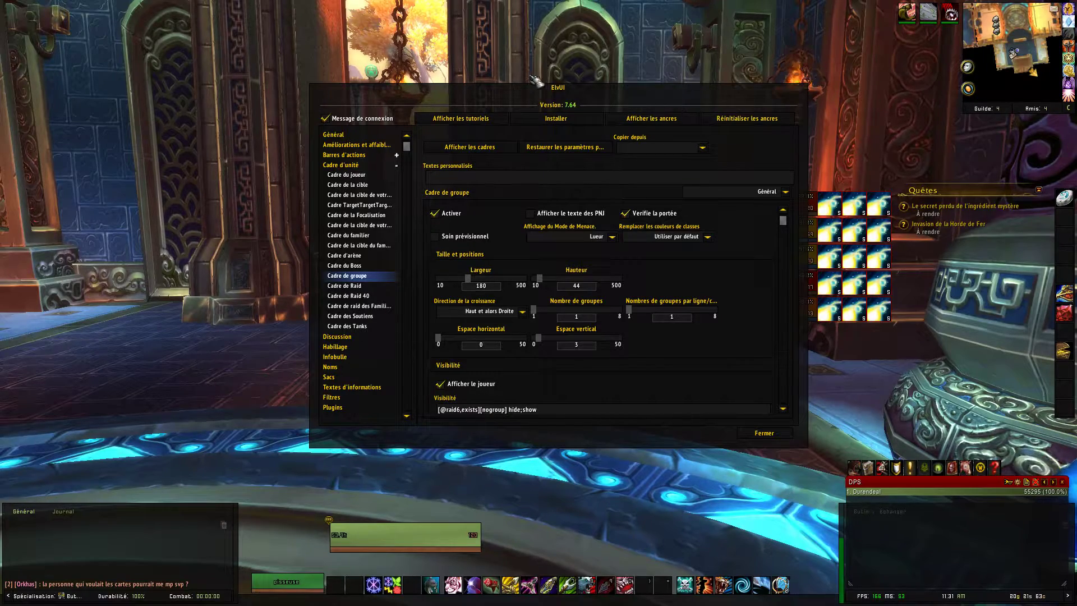
drag(568, 97, 428, 37)
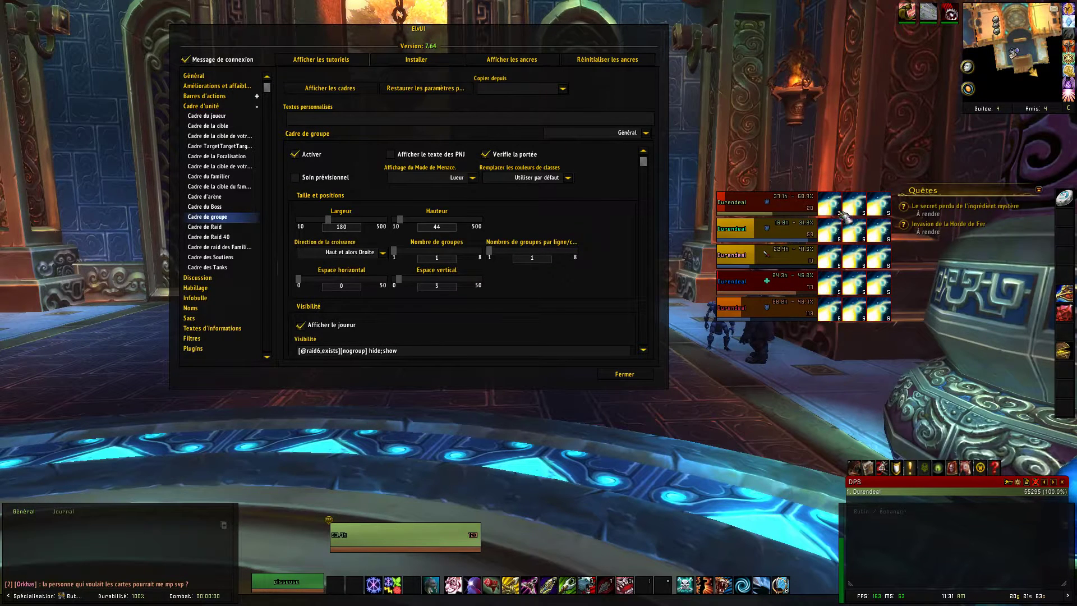
drag(448, 32, 342, 57)
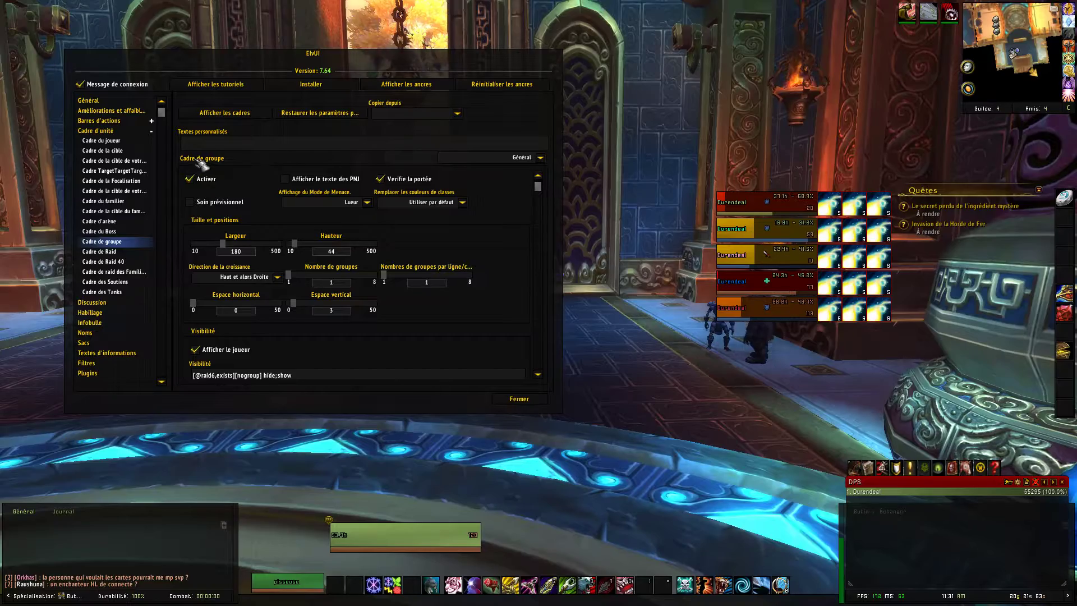
click(540, 158)
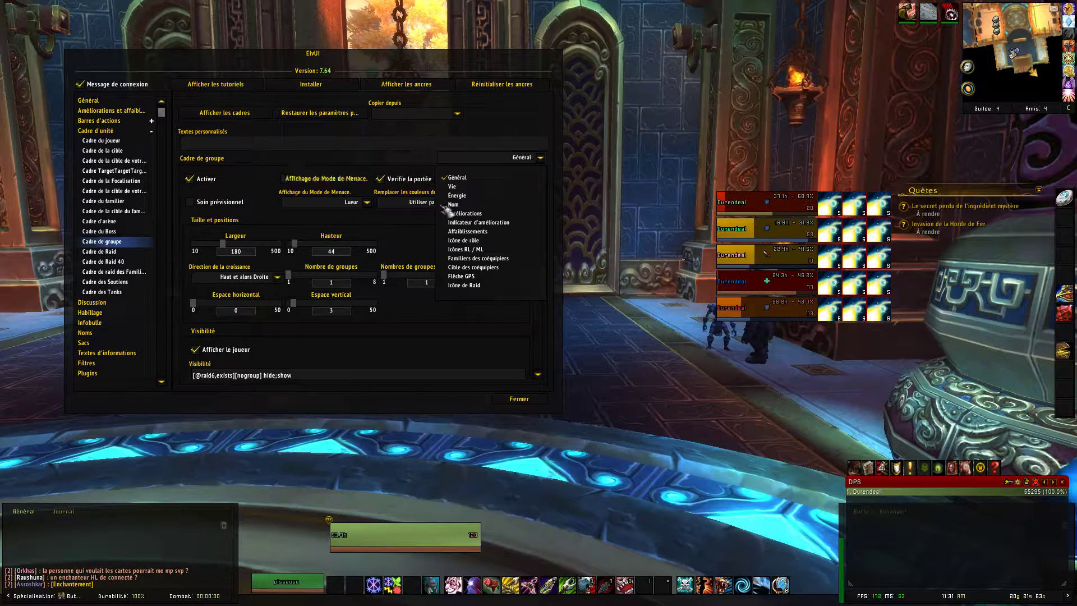
click(542, 159)
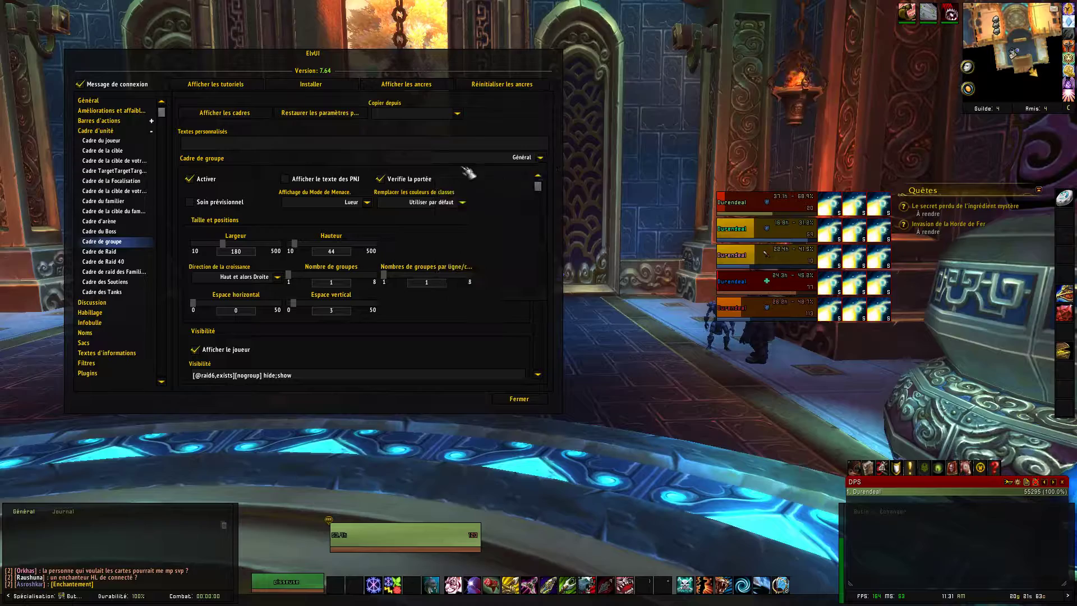
Step: Show the Cadre de groupe preview frames again and enable Soin prévisionnel for them
click(194, 179)
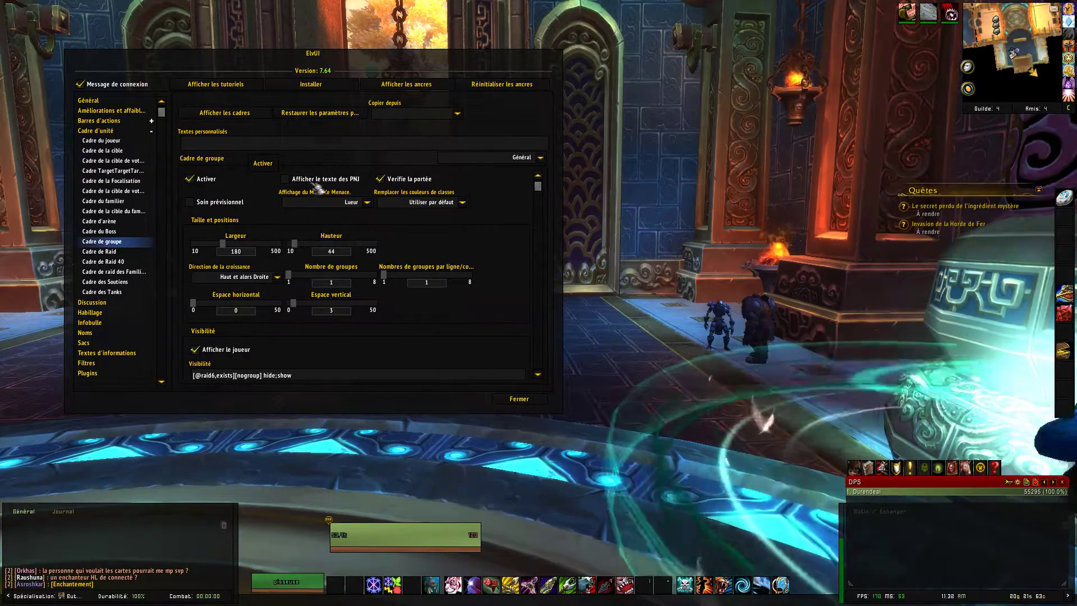
click(253, 114)
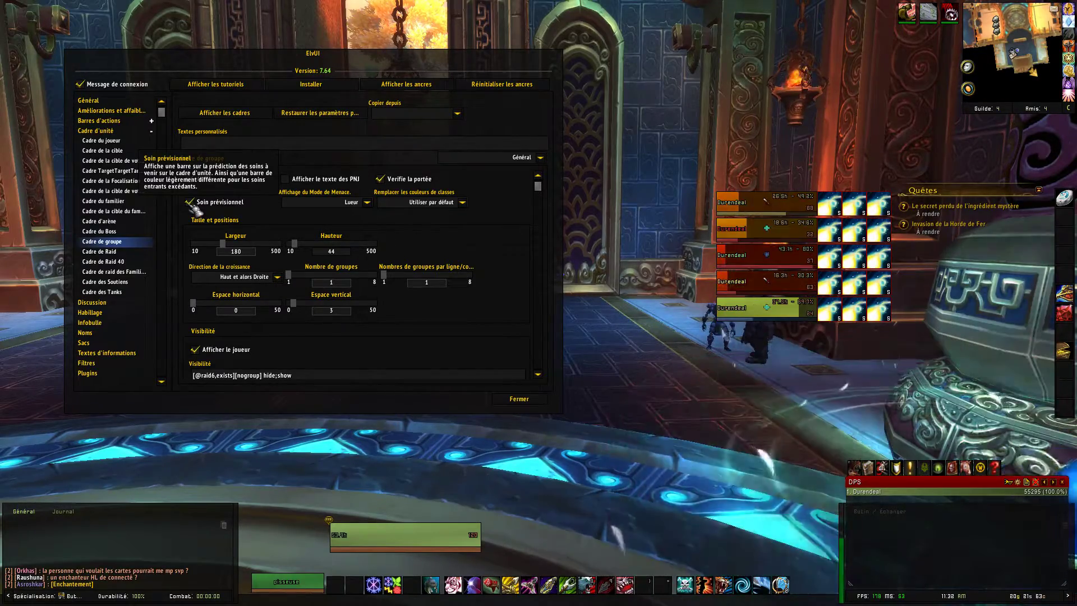
click(192, 203)
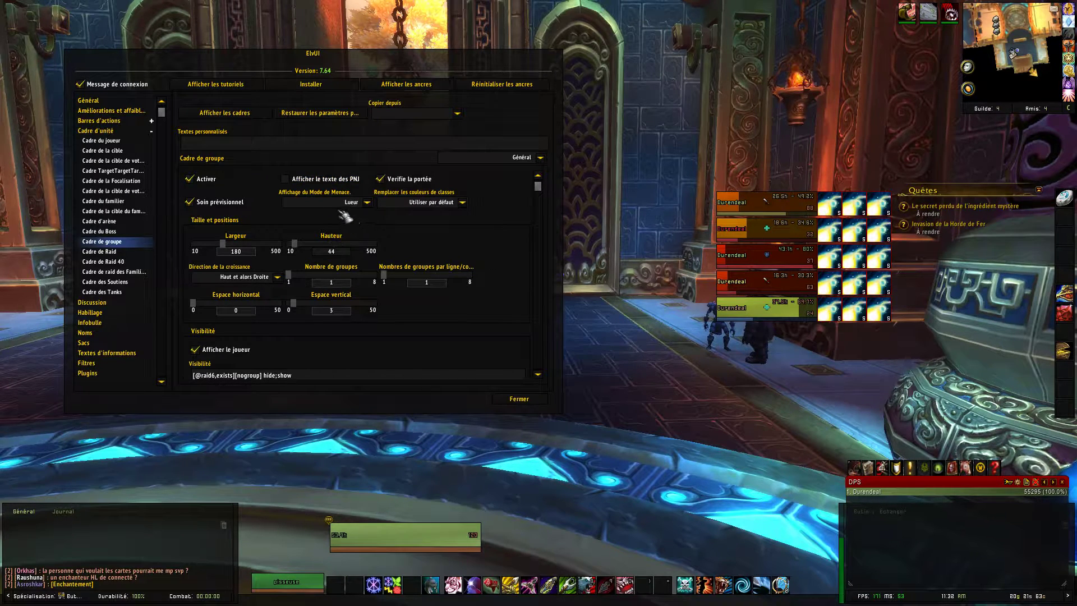
Step: Look through the choices for Affichage du Mode de Menace and Remplacer les couleurs de classes
click(368, 202)
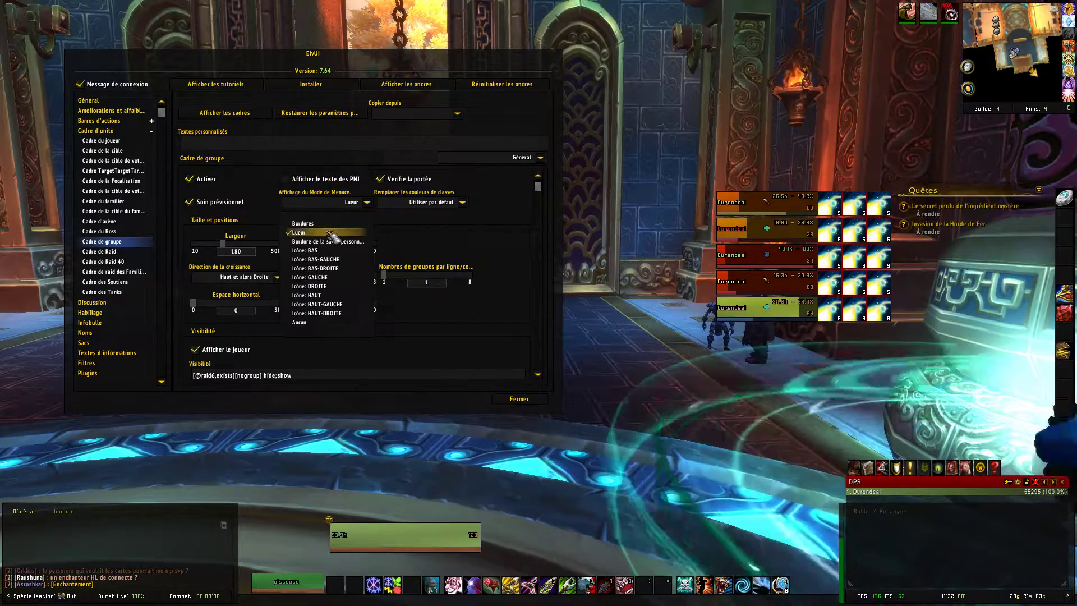
click(368, 203)
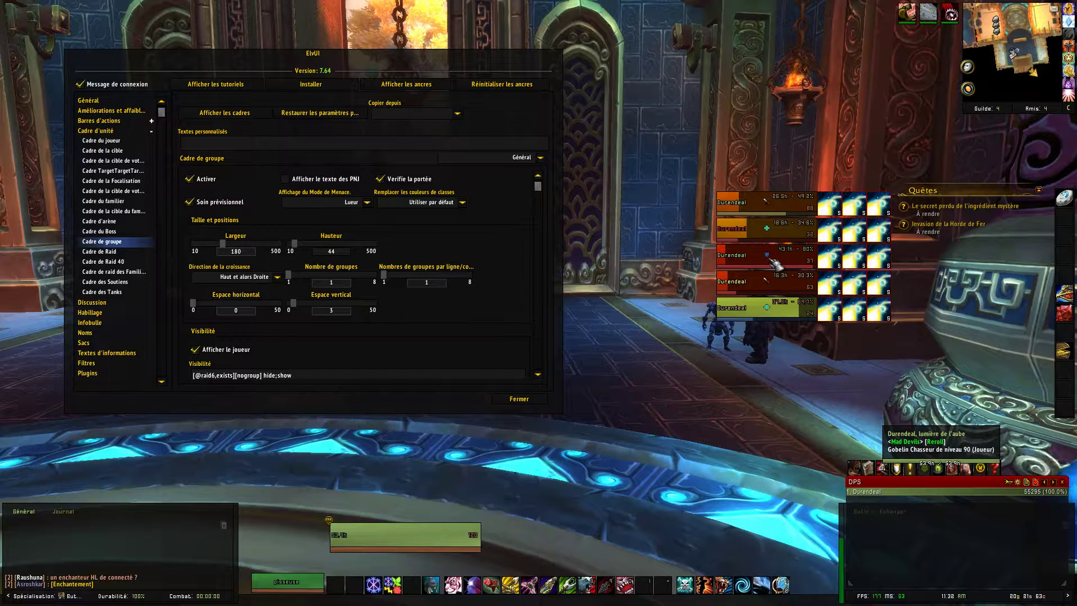
click(463, 202)
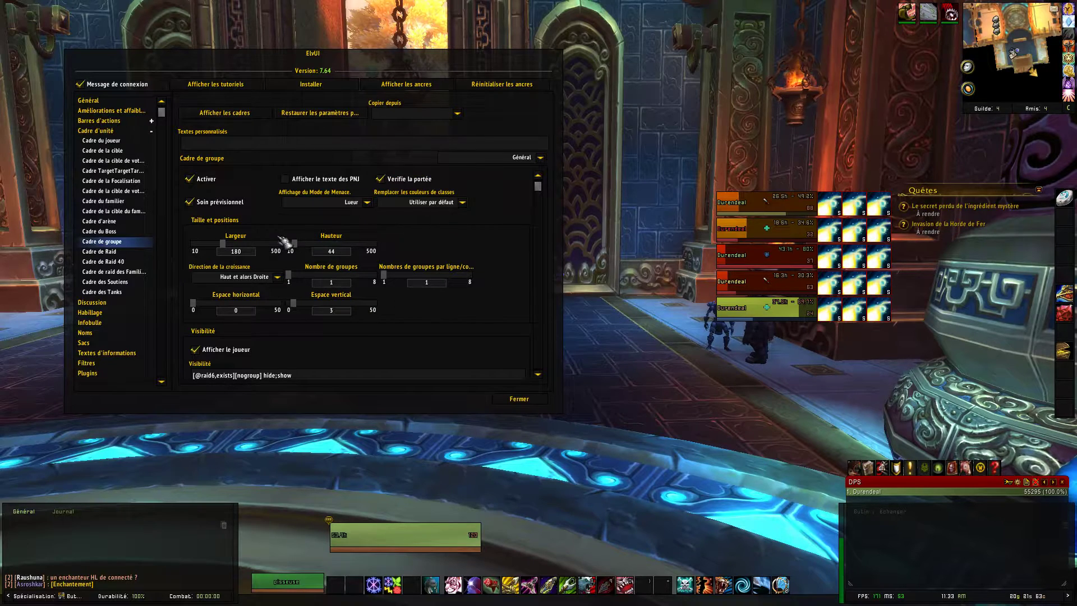
Step: Set the size of the group frames to a width of 167 and a height of 52
mouse_move(225, 247)
mouse_down()
mouse_move(252, 251)
mouse_move(227, 251)
mouse_up()
drag(307, 249, 302, 251)
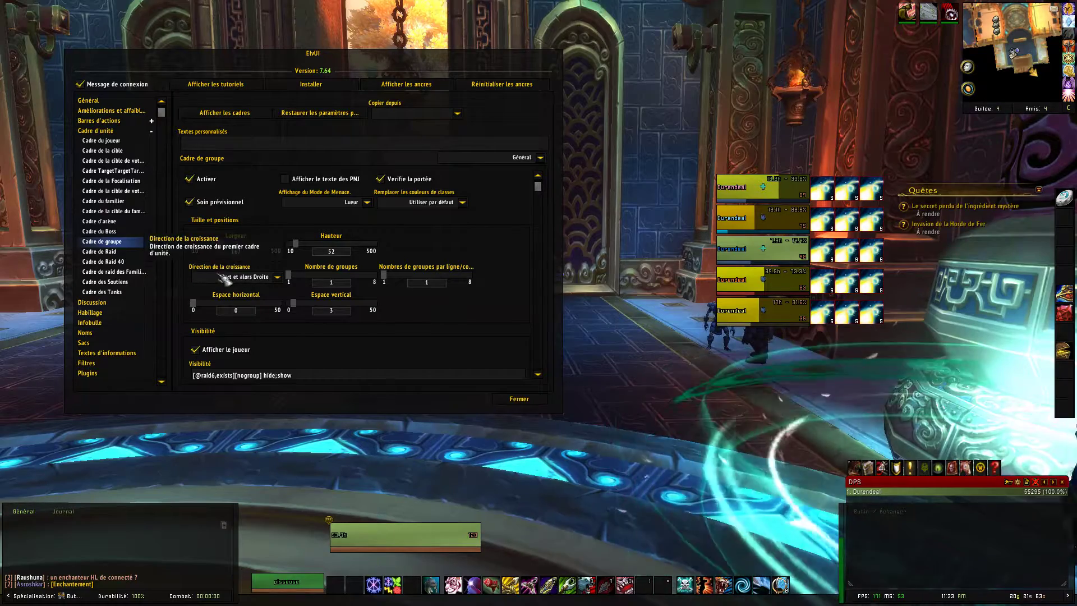
Step: Try Gauche et alors Haut and En bas et alors Gauche as the group frames' growth direction, then choose Haut et alors Gauche
click(277, 277)
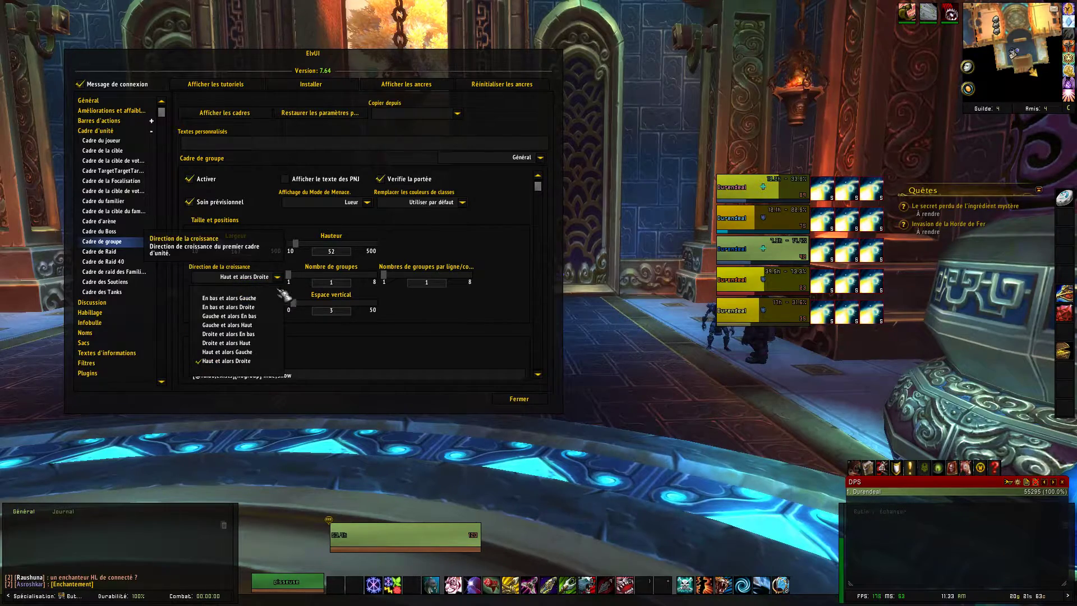
click(258, 331)
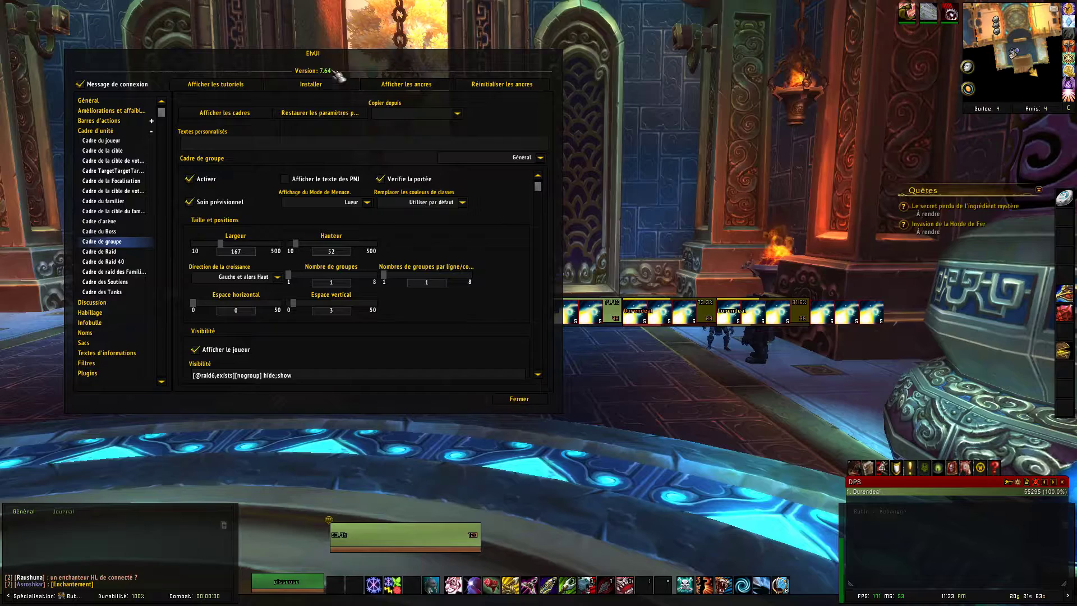
click(278, 277)
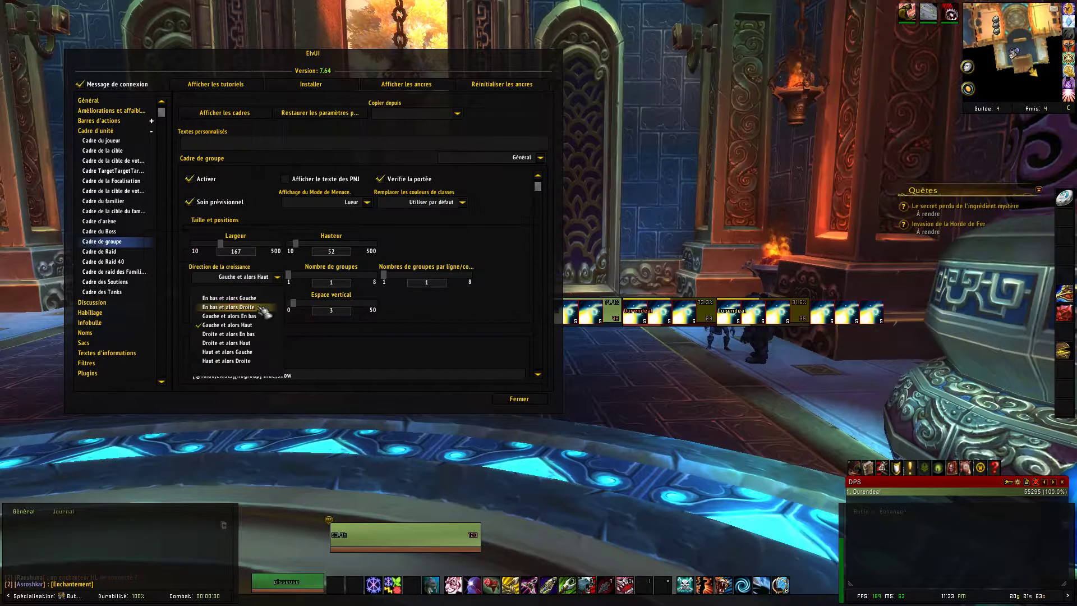
click(261, 299)
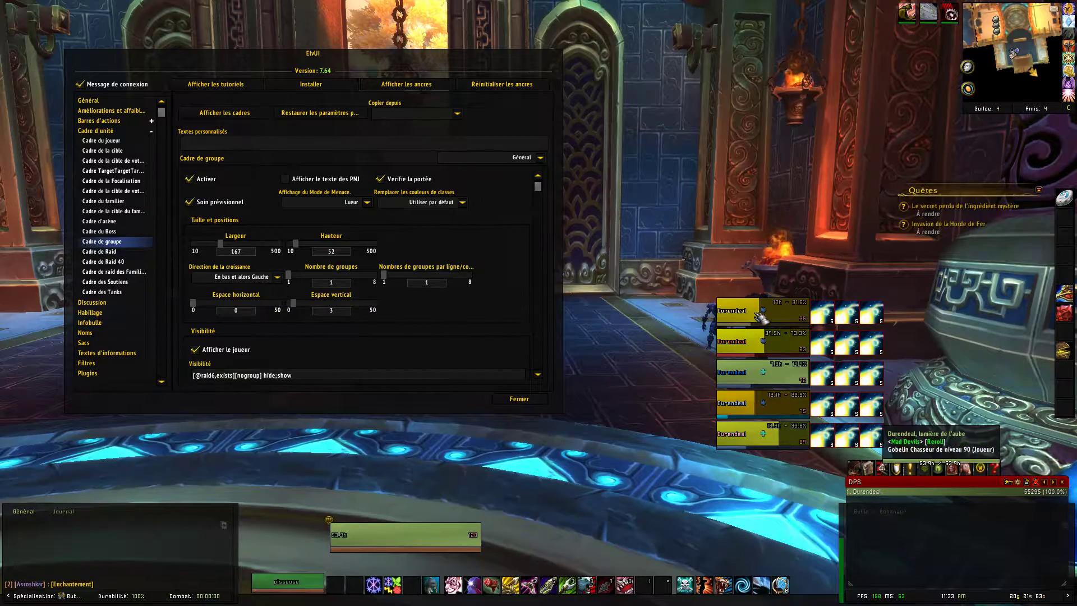
click(277, 277)
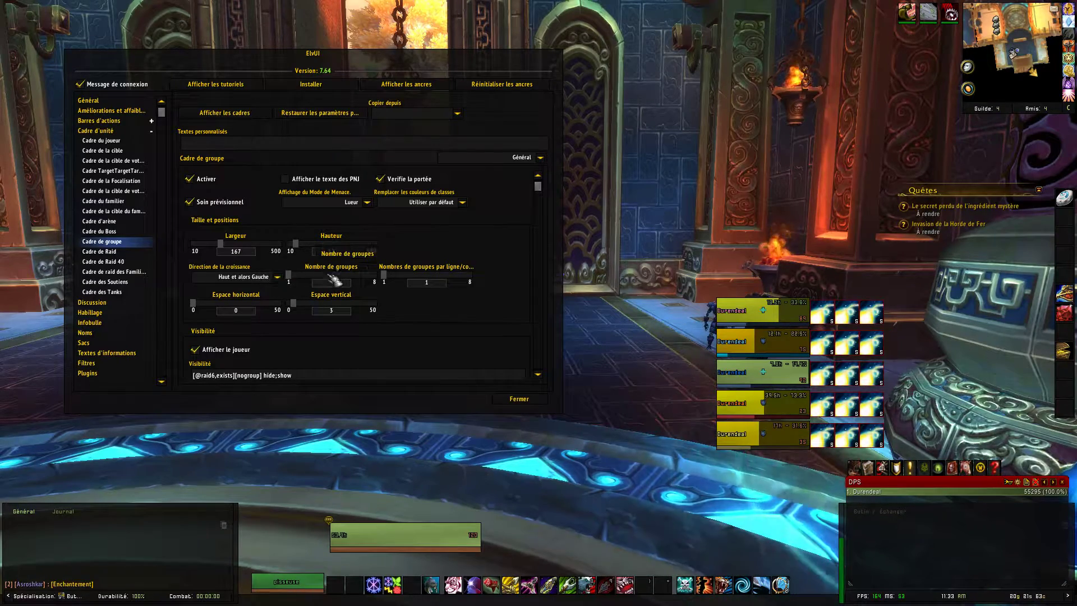
Step: Set the vertical spacing between the group frames to 15 and review the visibility and sorting options
drag(296, 306, 323, 310)
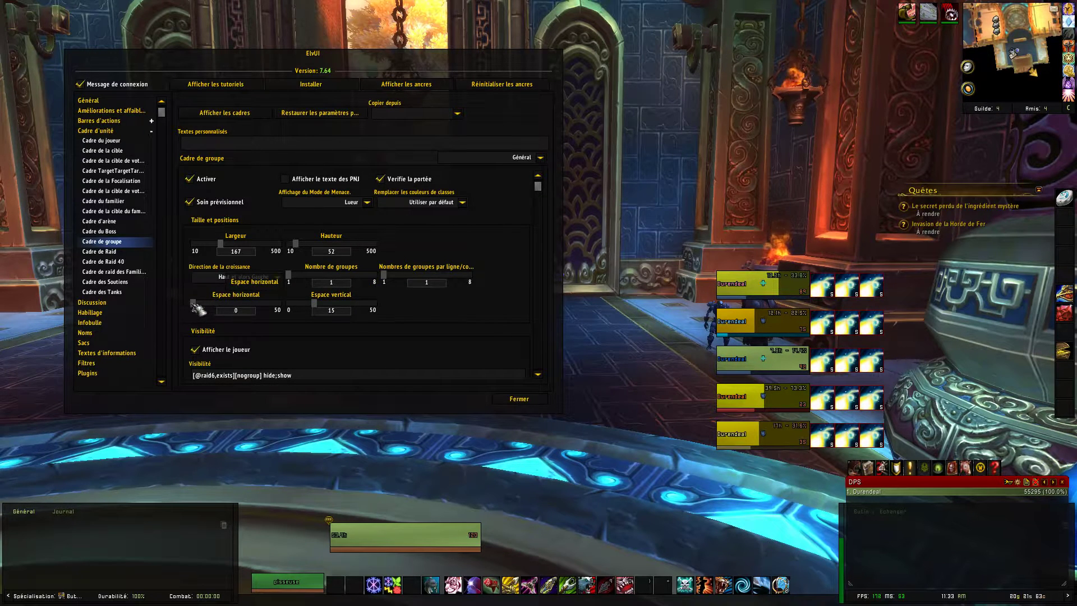
mouse_move(392, 279)
mouse_down()
mouse_move(470, 284)
mouse_move(384, 282)
mouse_up()
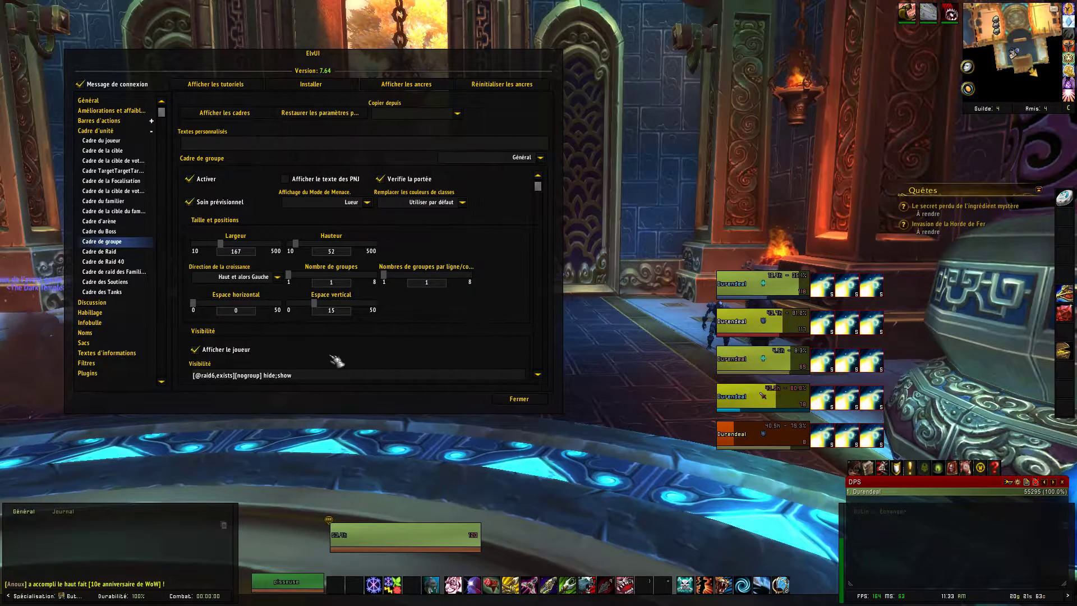
scroll(337, 361, down, 3)
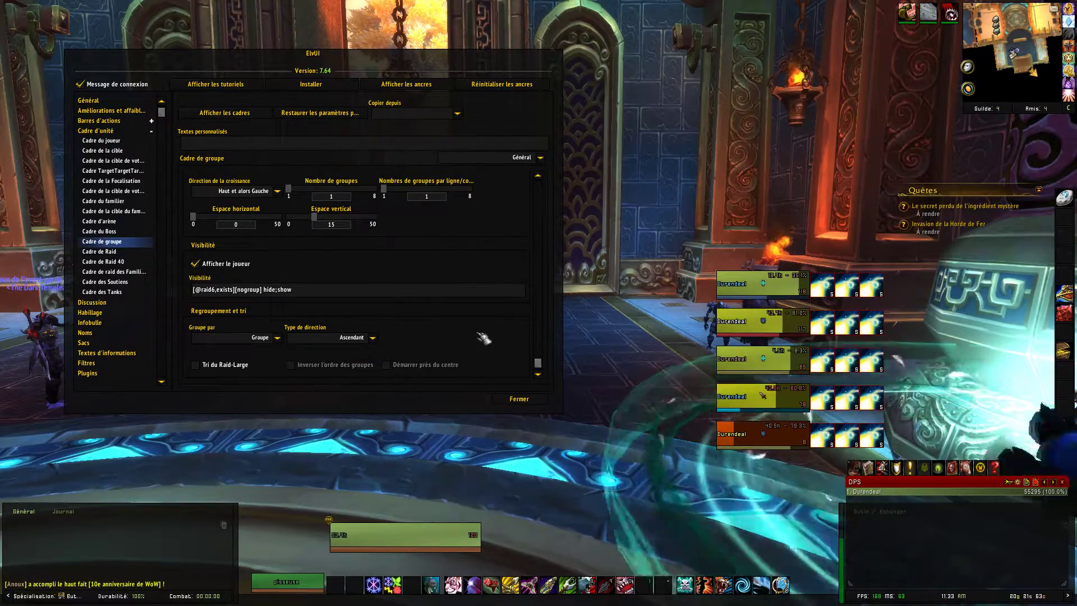
scroll(505, 294, up, 3)
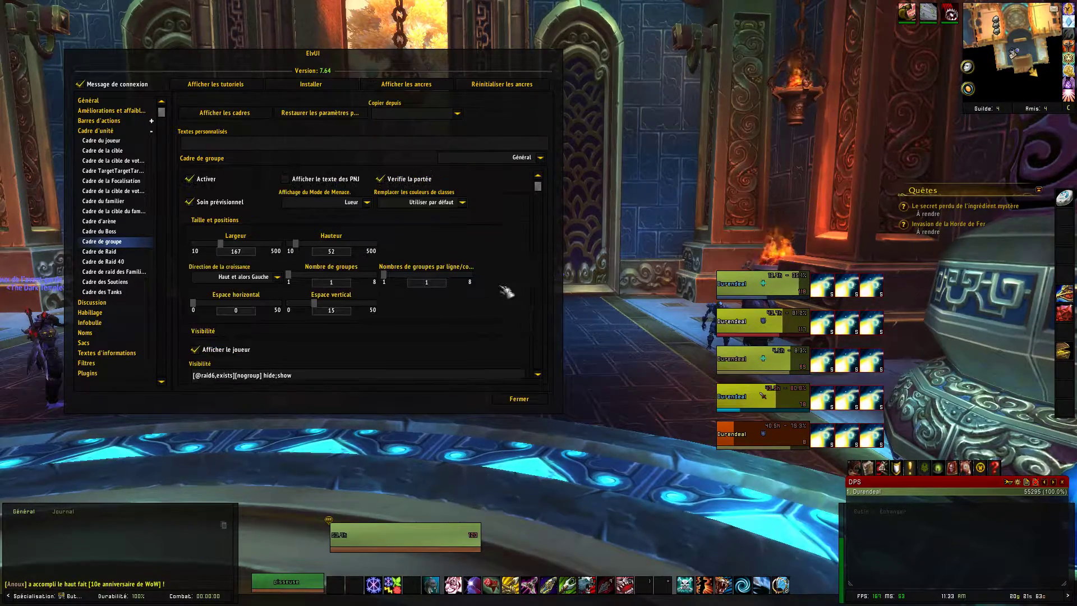
Step: In the Affaiblissements settings of Cadre de groupe, force the icon size to 24 and set the X offset to -76
click(540, 159)
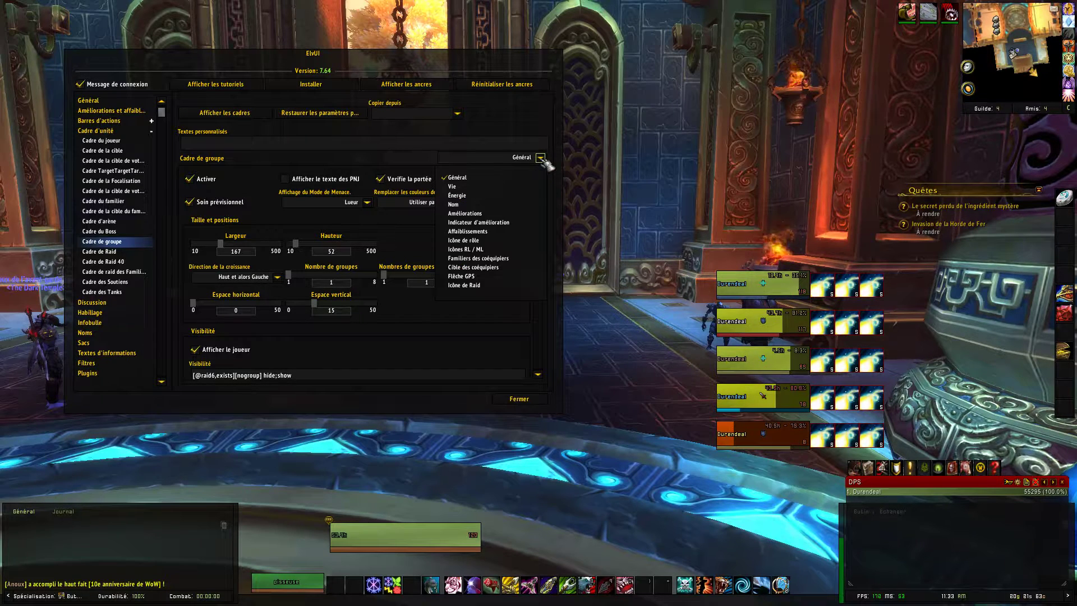
click(488, 232)
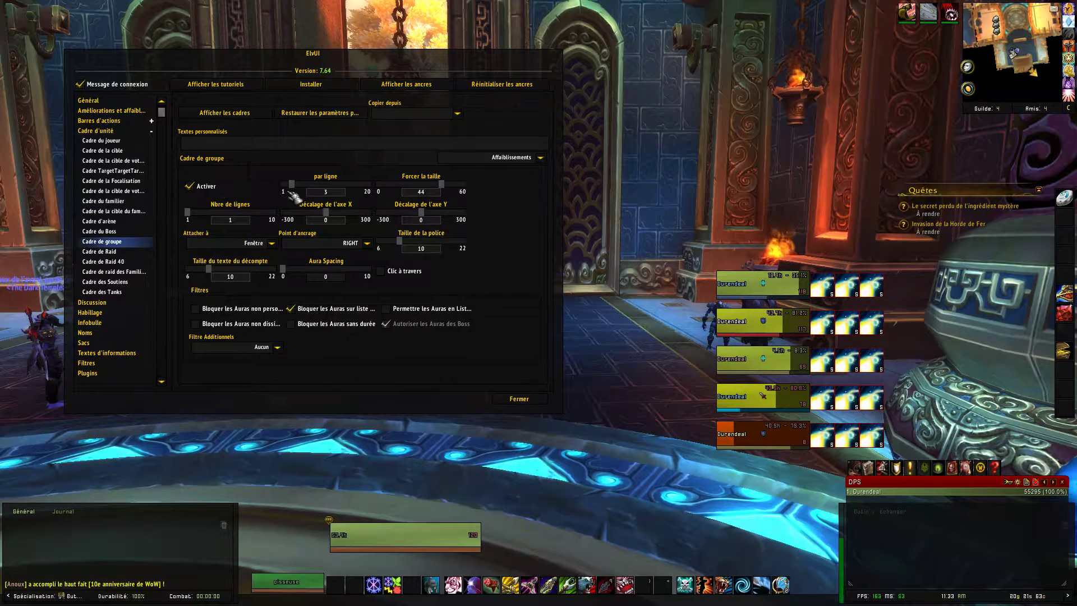
mouse_move(297, 185)
mouse_down()
mouse_move(316, 188)
mouse_move(291, 188)
mouse_up()
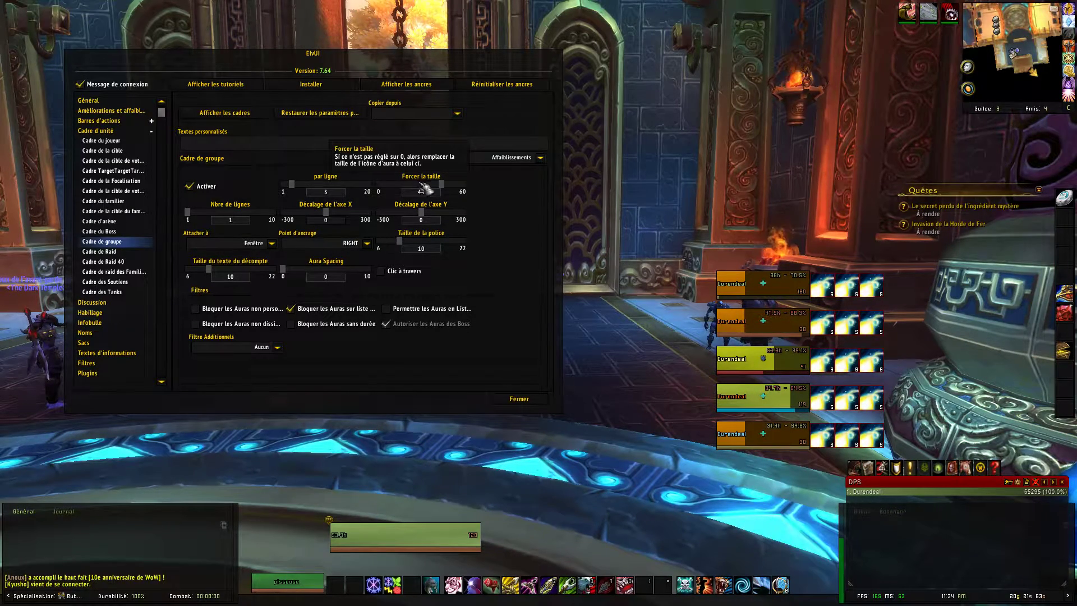
drag(447, 187, 413, 185)
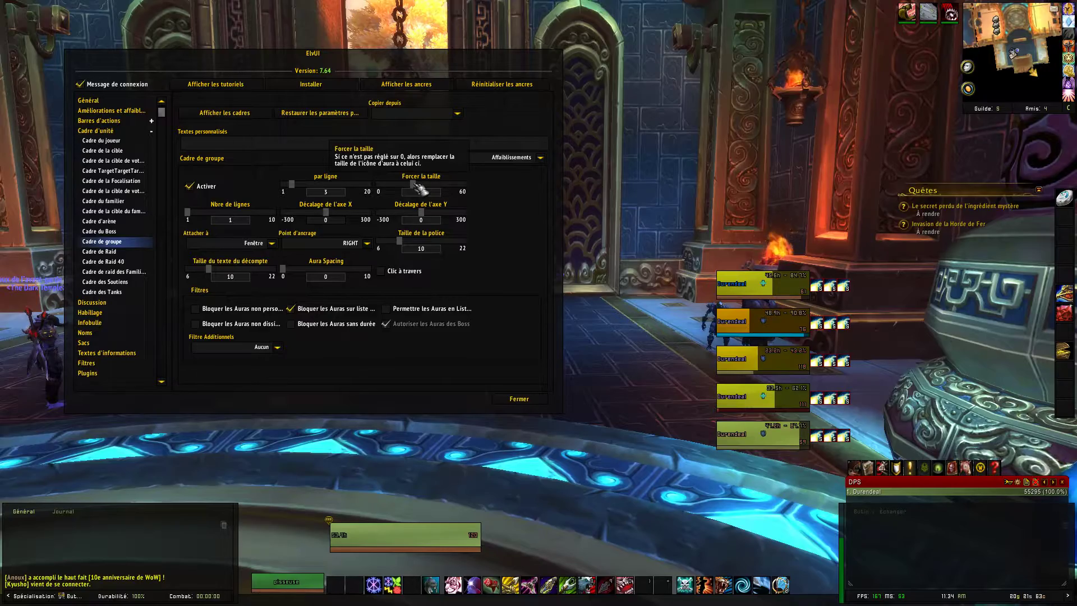
drag(417, 184, 414, 185)
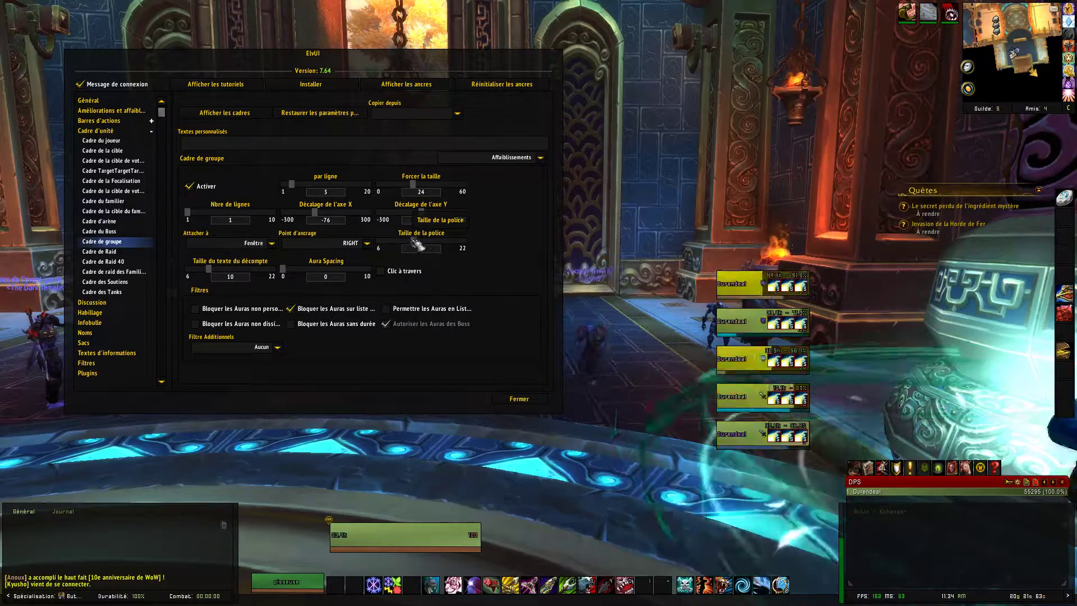
Step: Give the debuff icons font size 13, countdown text size 21 and aura spacing 2, and enable Clic à travers
mouse_move(412, 244)
mouse_down()
mouse_move(458, 254)
mouse_move(409, 243)
mouse_move(474, 245)
mouse_move(424, 249)
mouse_up()
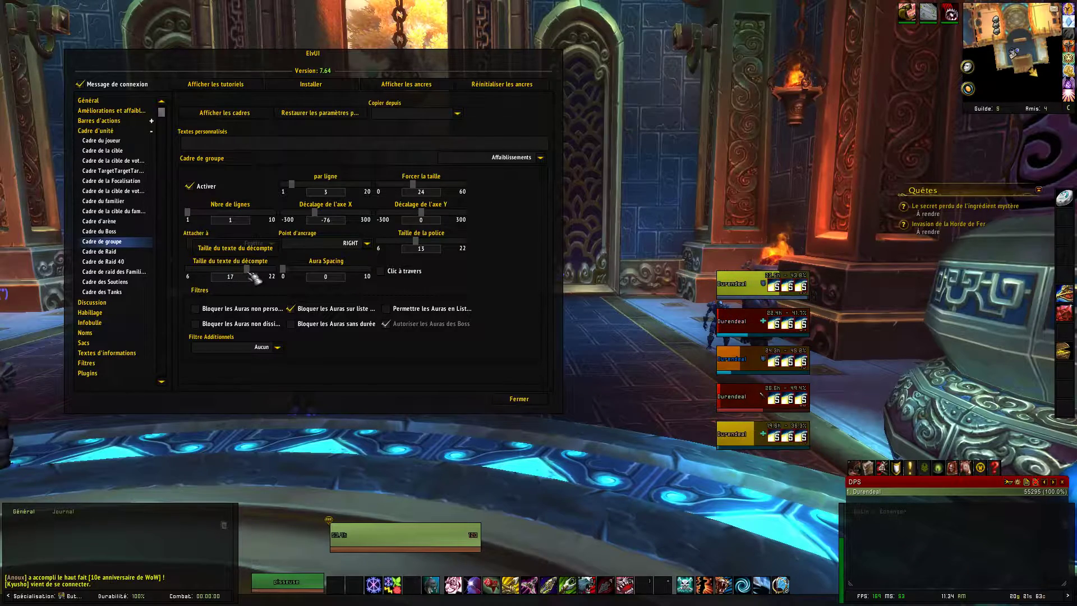
mouse_move(265, 279)
mouse_down()
mouse_move(279, 281)
mouse_move(270, 273)
mouse_up()
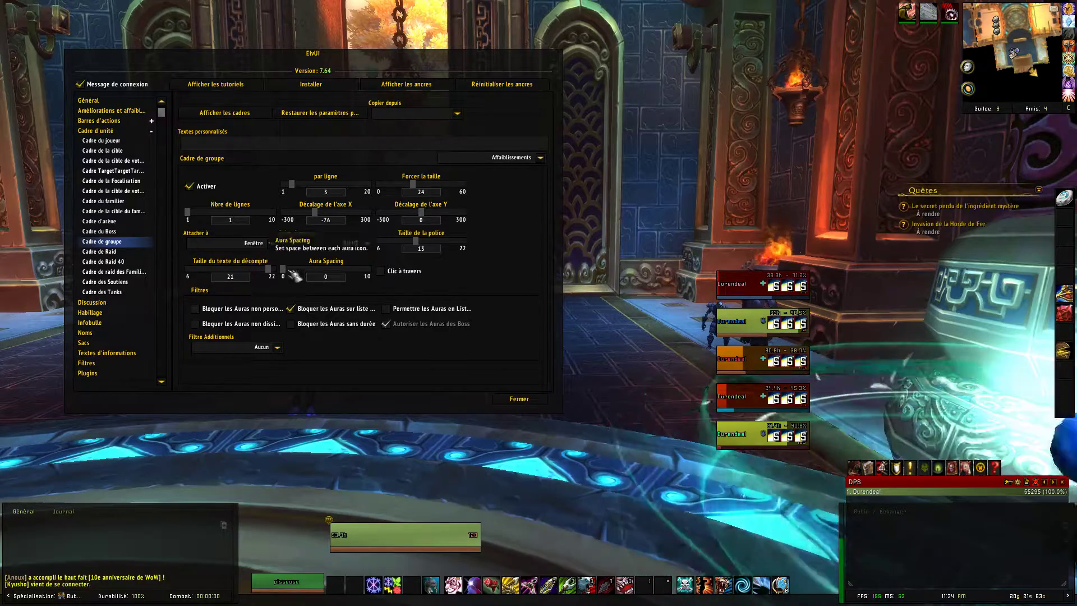
drag(291, 274, 305, 275)
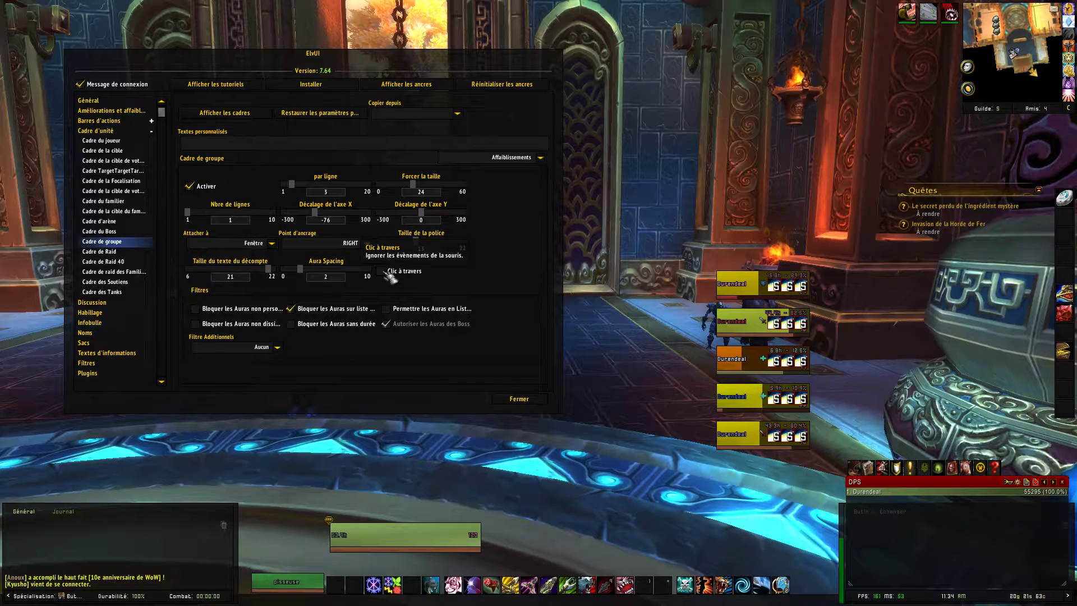
click(384, 272)
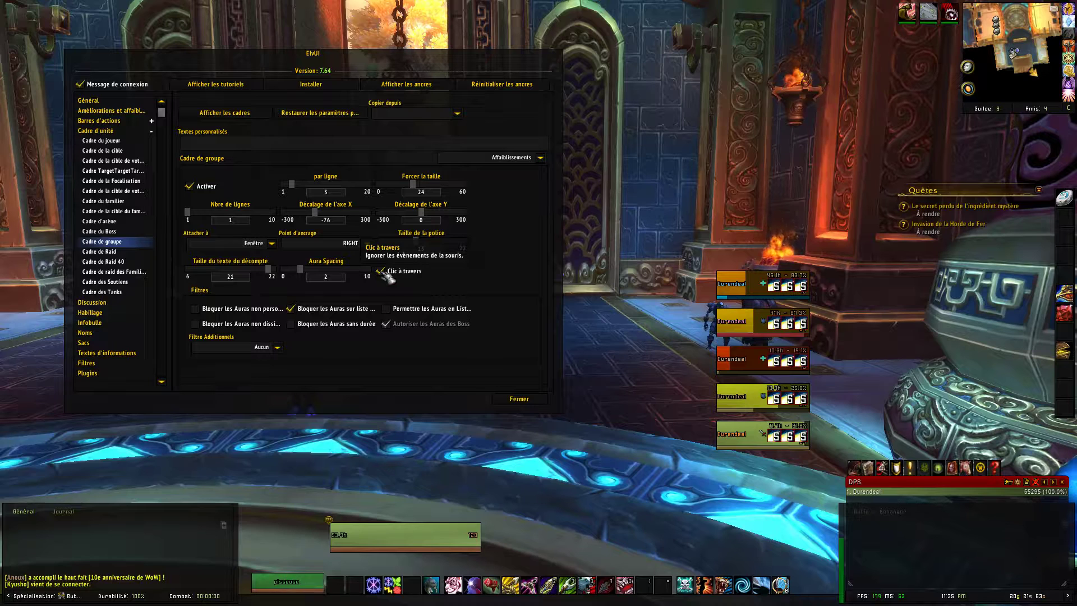
Step: Enable Améliorations for Cadre de groupe, keeping three icons per line
click(540, 159)
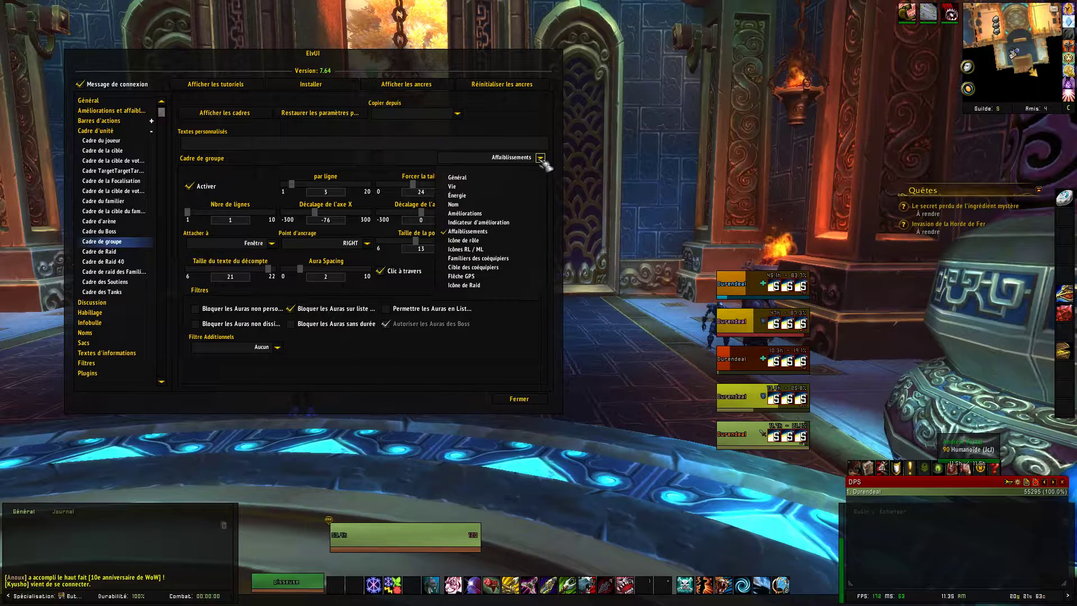
click(502, 218)
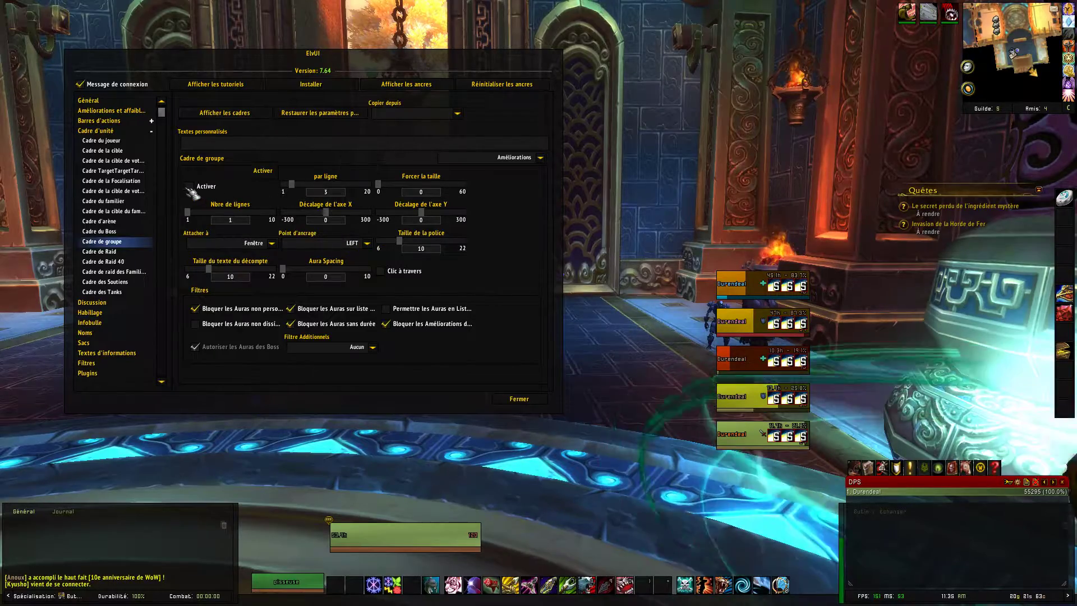
click(190, 187)
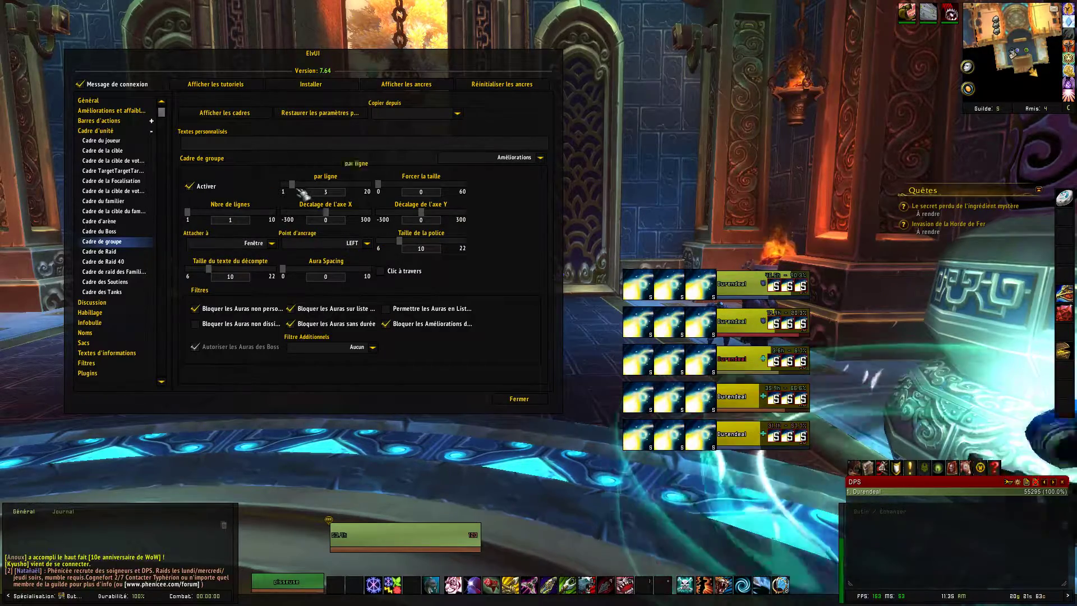
mouse_move(292, 184)
mouse_down()
mouse_move(311, 191)
mouse_move(291, 186)
mouse_up()
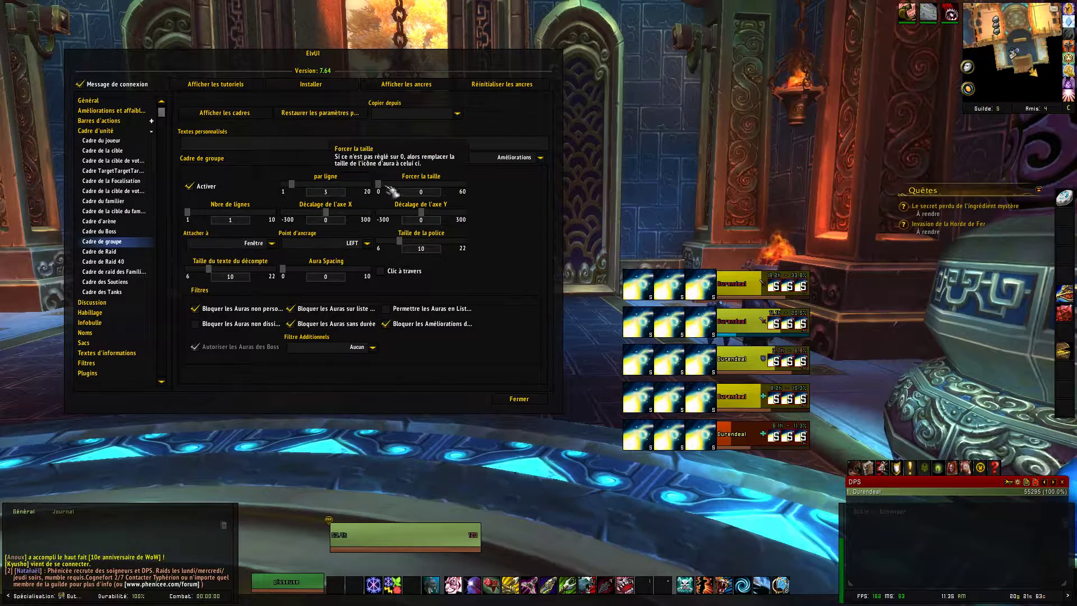
Step: Force the buff icon size to 17, offset the icons by 52 in X and 24 in Y, and set the countdown text size to 13
drag(379, 185, 412, 195)
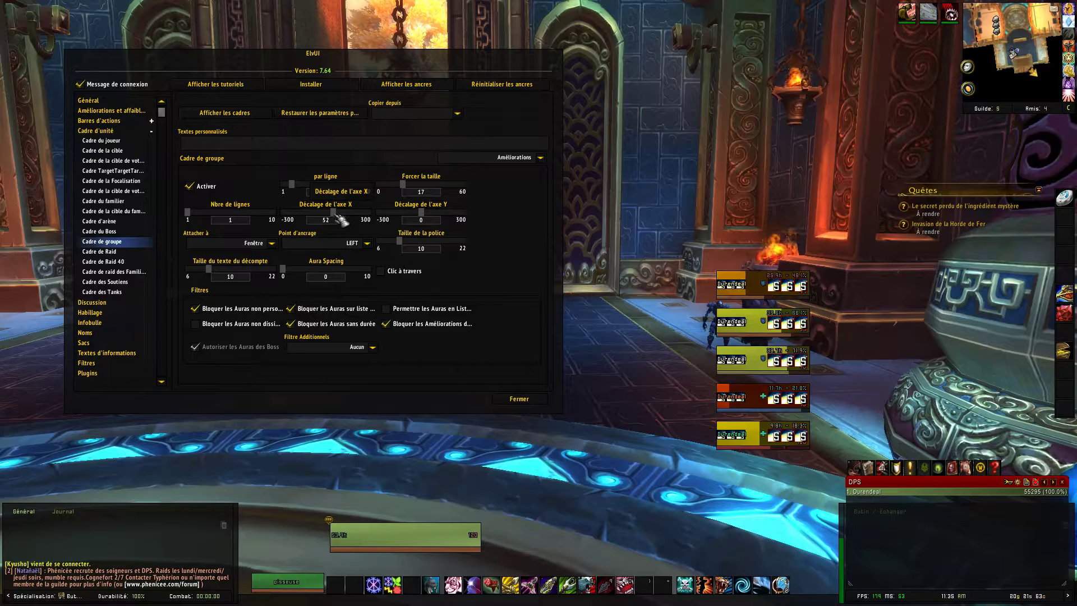
drag(427, 214, 428, 214)
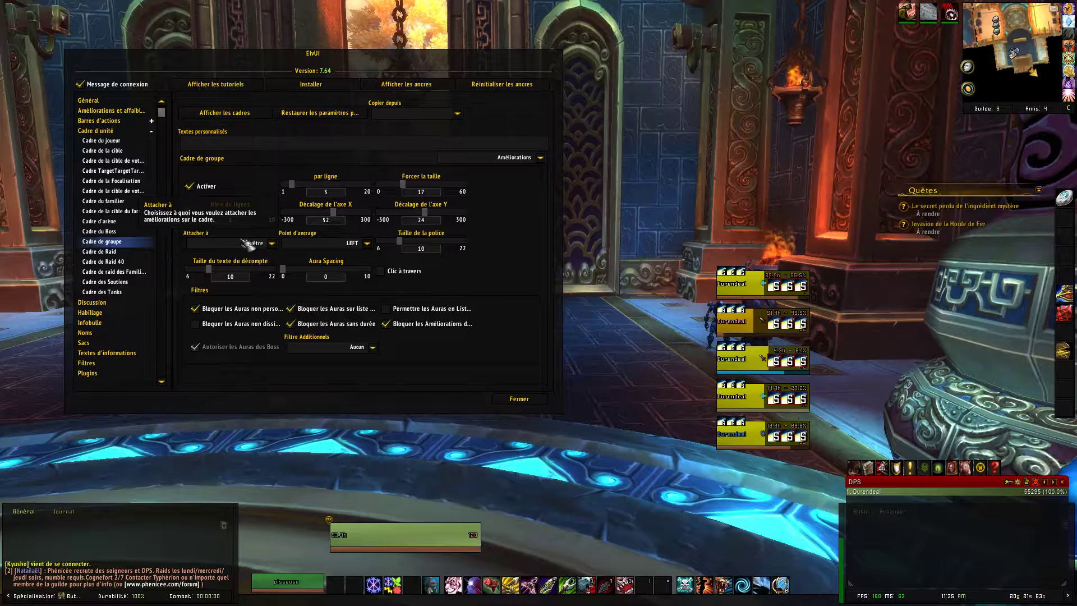
drag(212, 273, 226, 271)
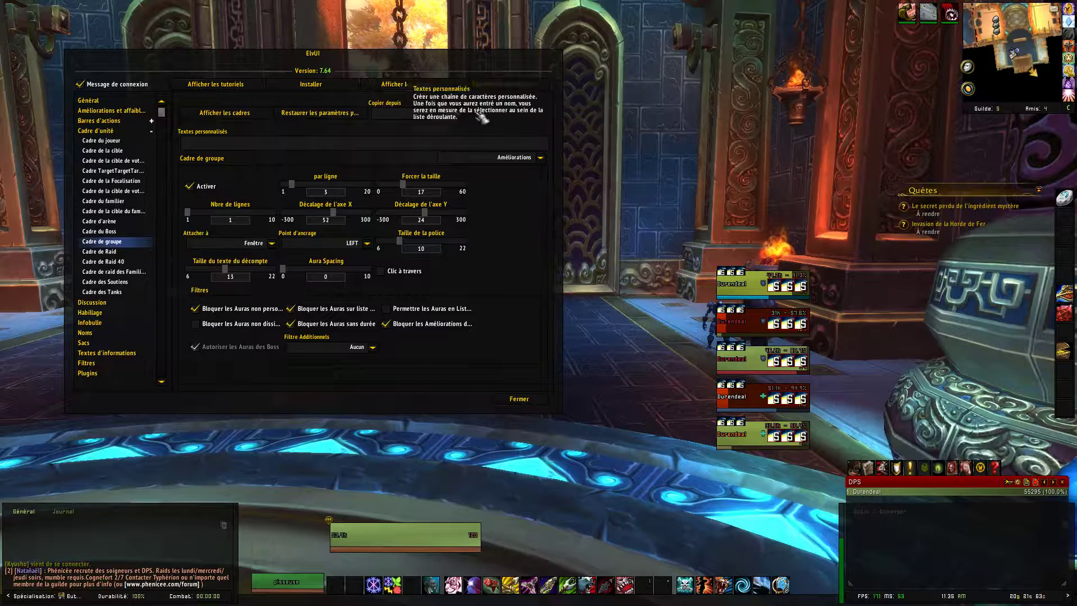
Step: Move the configuration window aside, glance at the Cadre de Raid settings, and return to Cadre de groupe to hide its preview frames
drag(322, 60, 661, 34)
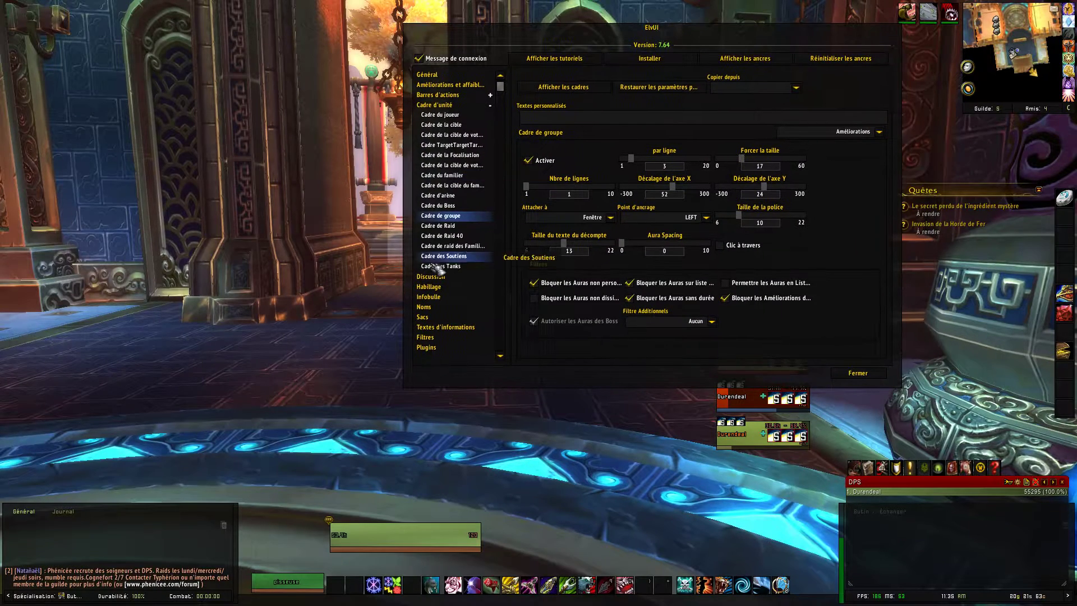
click(438, 225)
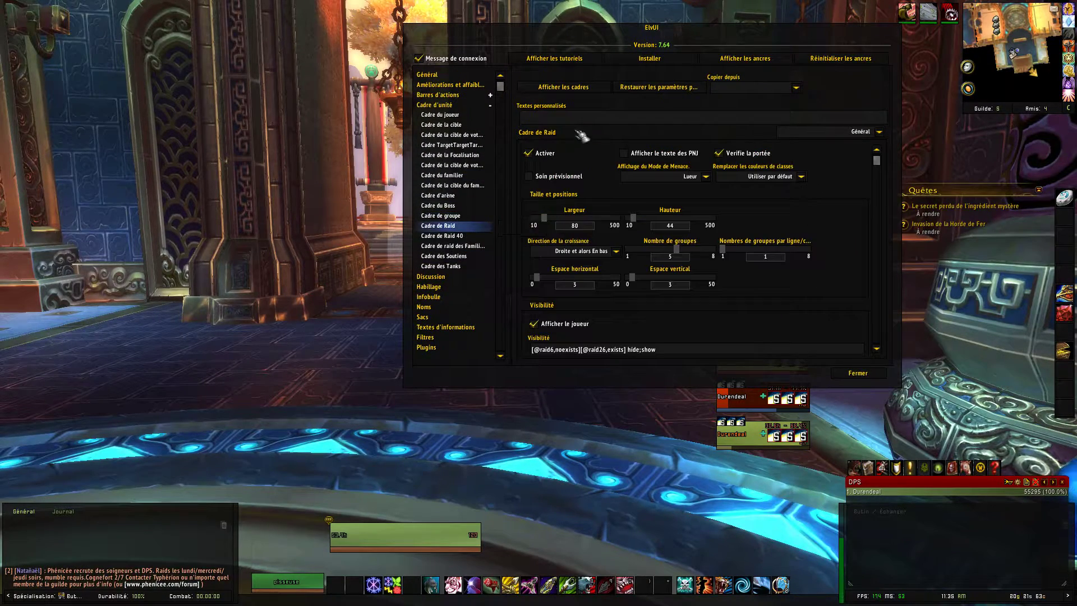
click(456, 218)
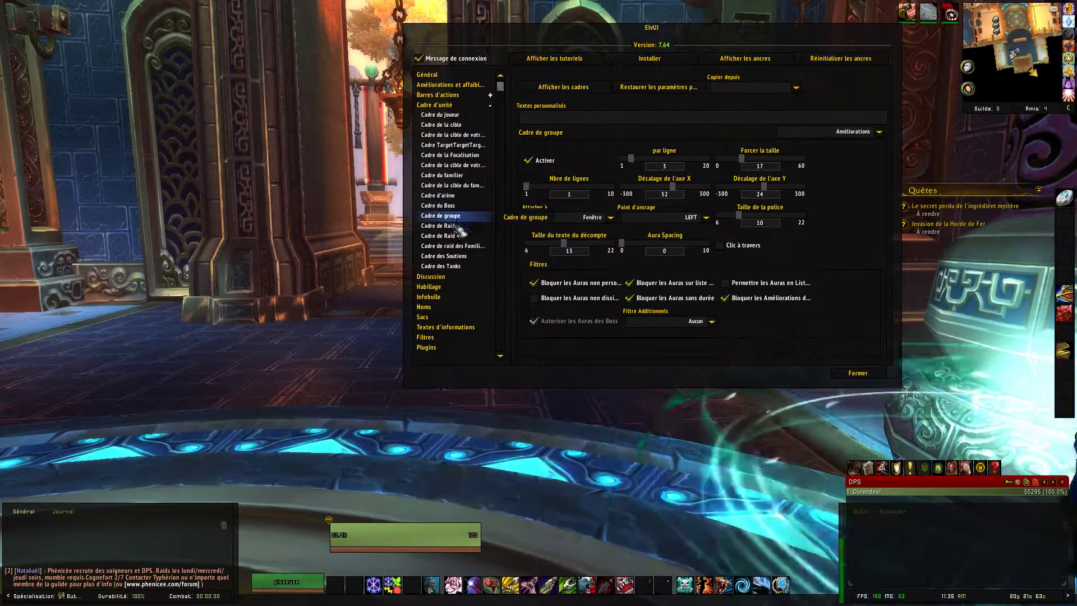
Step: In the Cadre de Raid settings, preview the raid frames, set Largeur to 95 and Hauteur to 49, and close the configuration
click(459, 226)
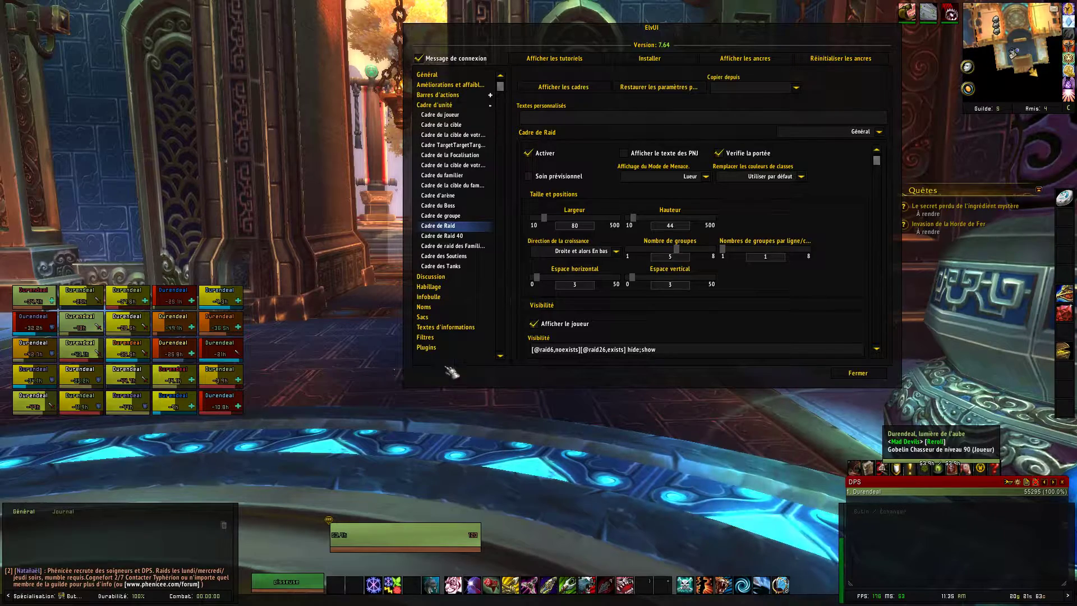
mouse_move(546, 221)
mouse_down()
mouse_move(562, 220)
mouse_move(549, 221)
mouse_up()
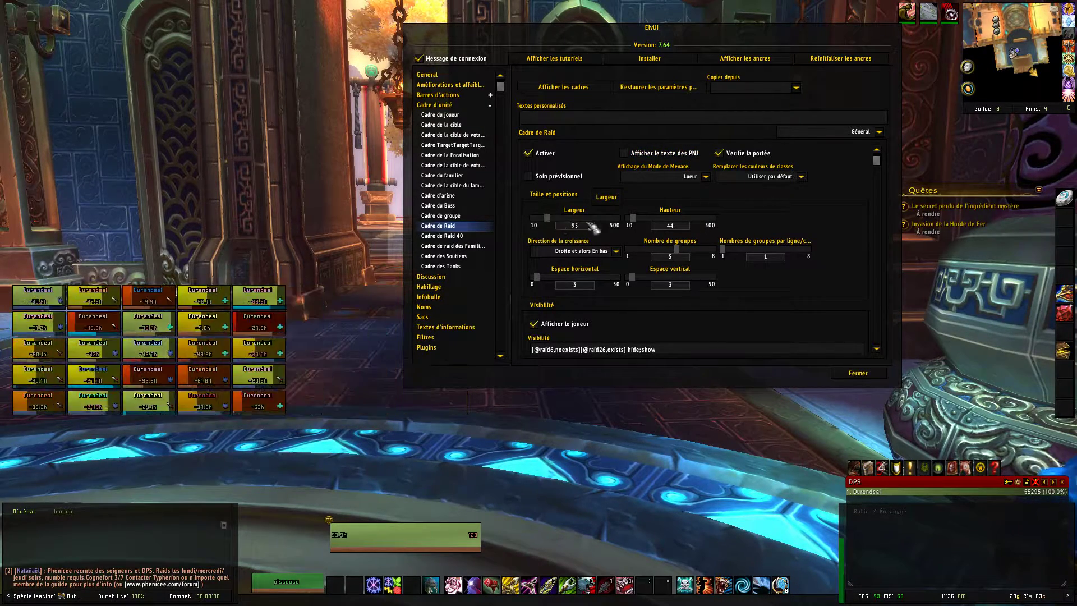
mouse_move(634, 220)
mouse_down()
mouse_move(650, 221)
mouse_move(641, 223)
mouse_up()
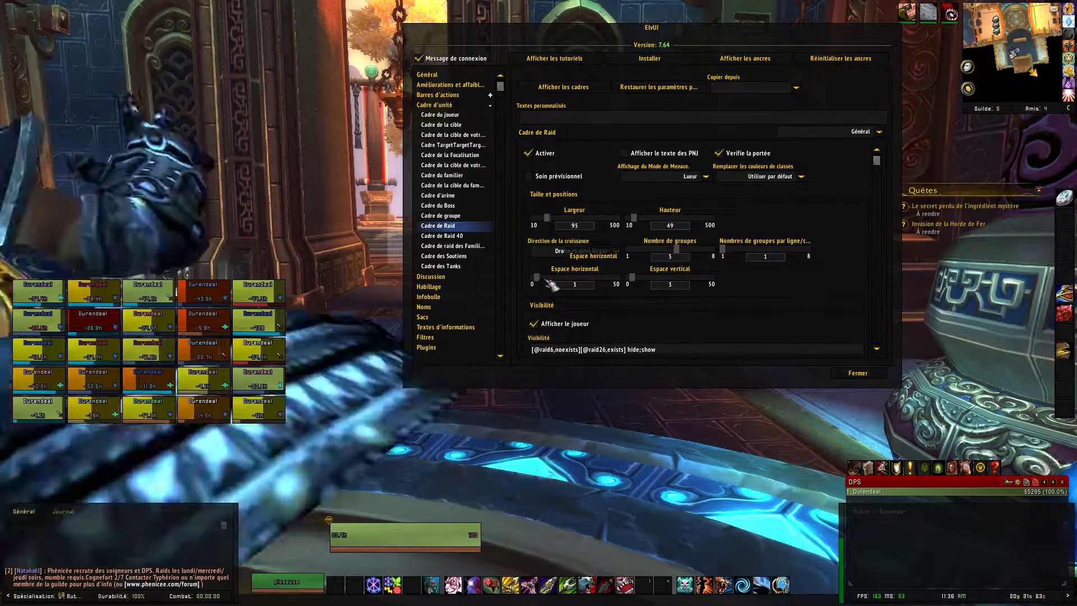
click(858, 374)
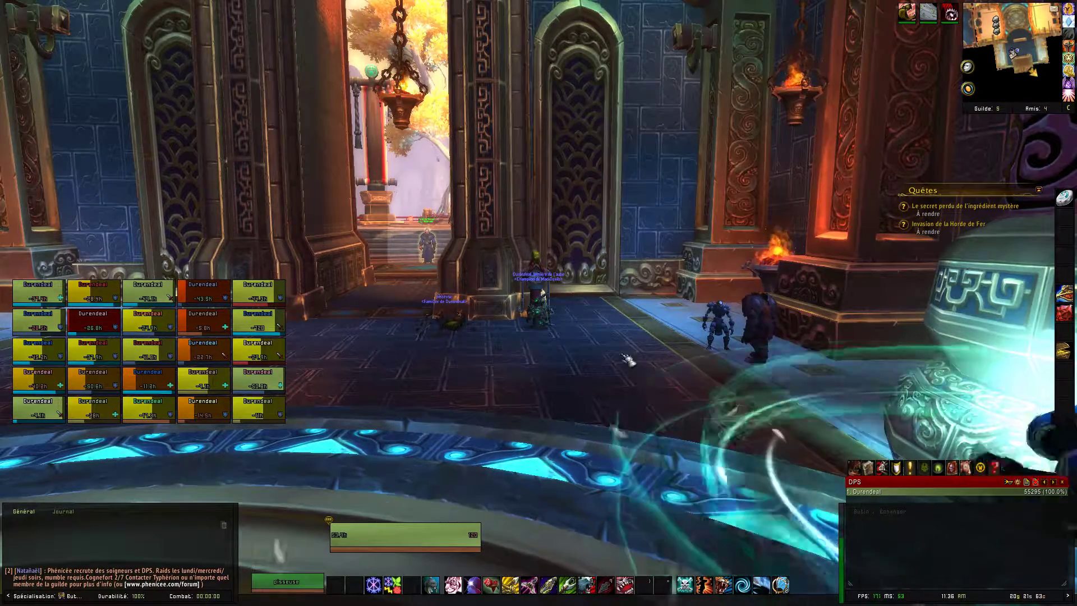
scroll(614, 350, up, 8)
drag(615, 350, 360, 370)
scroll(581, 310, down, 8)
drag(580, 310, 334, 310)
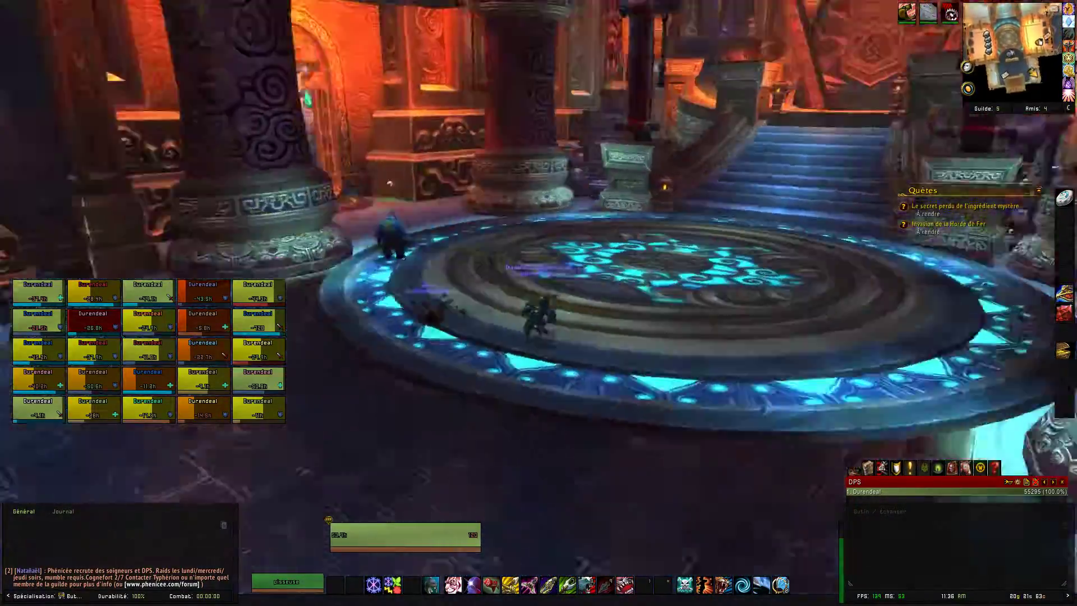
scroll(581, 311, down, 4)
key(z)
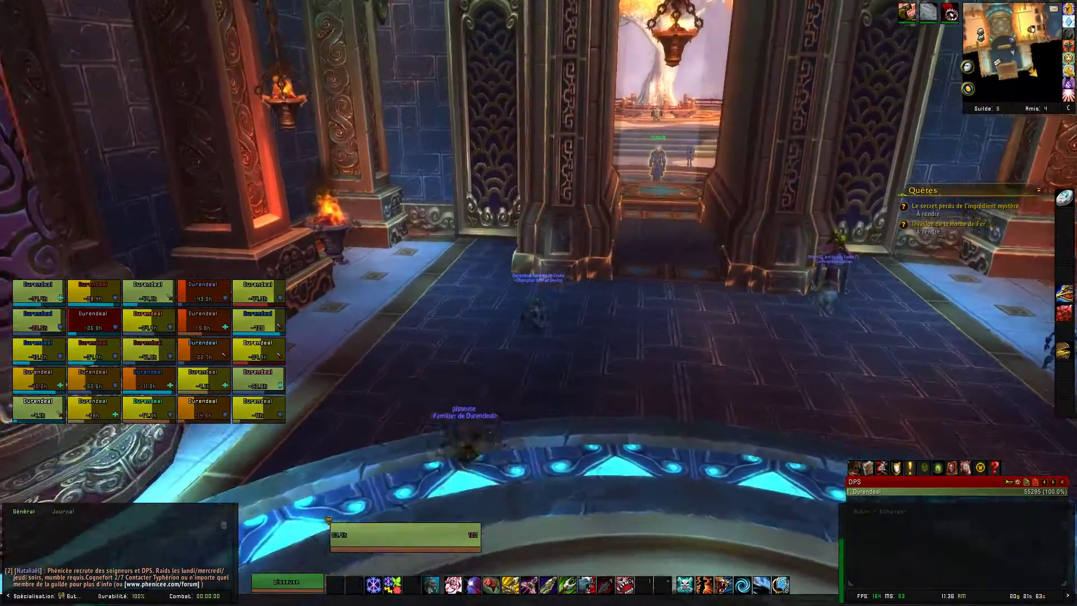
drag(561, 322, 622, 323)
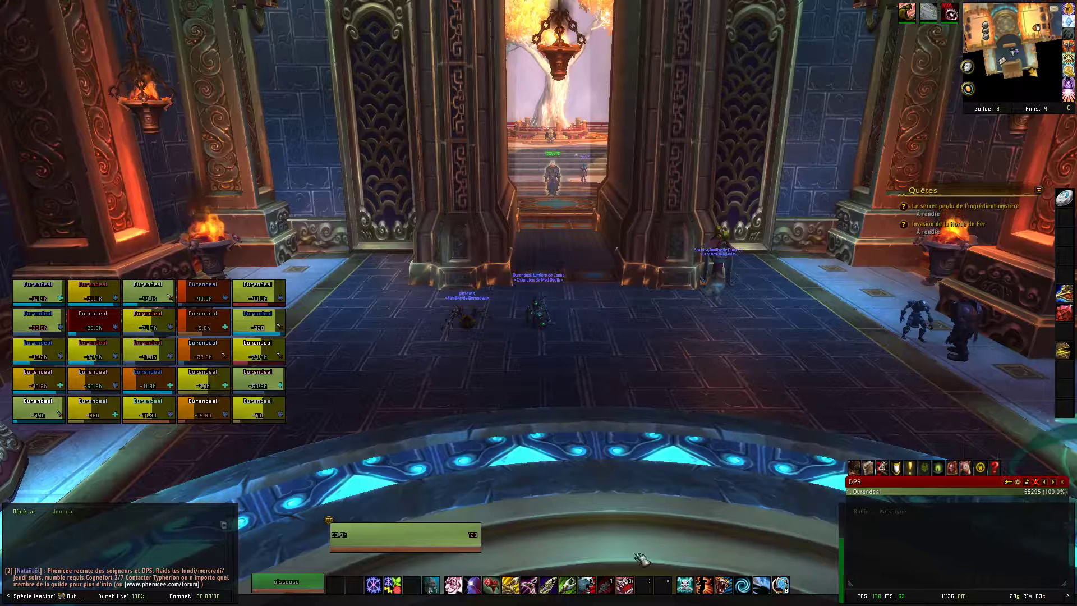
drag(569, 319, 563, 315)
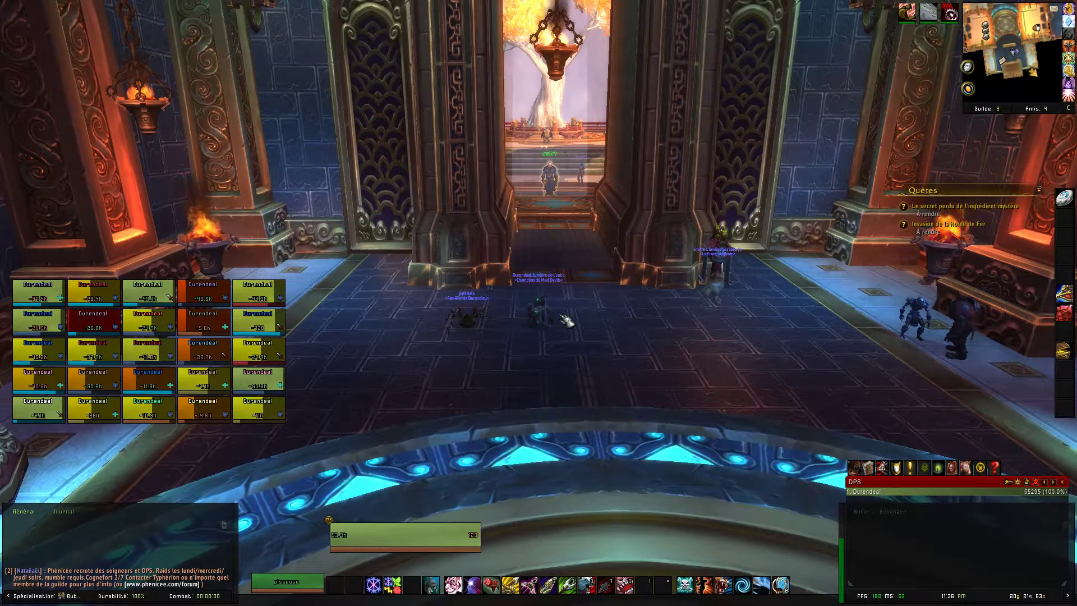
key(s)
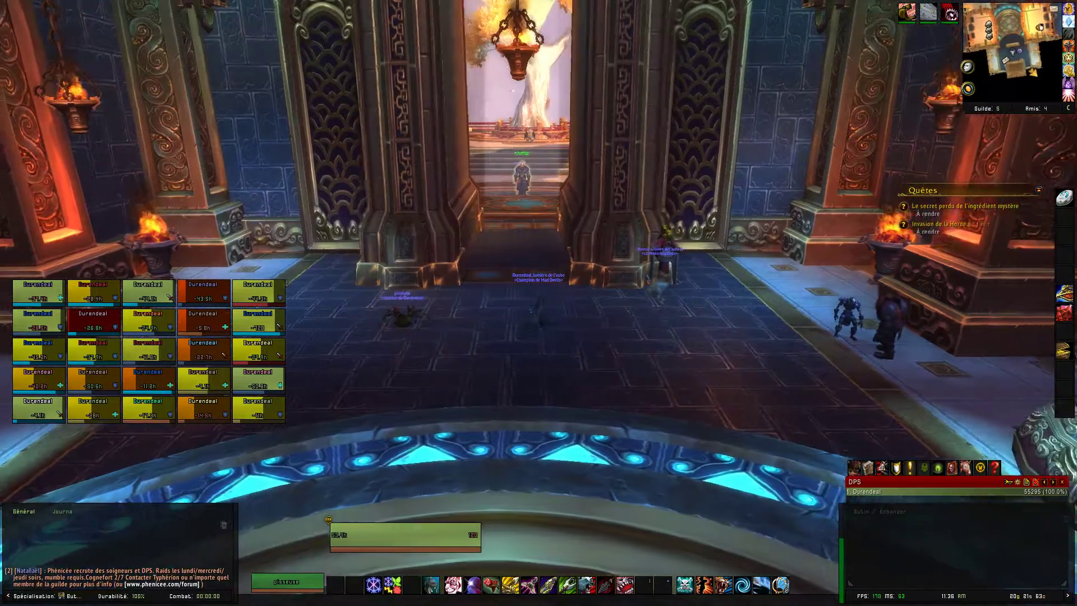
key(s)
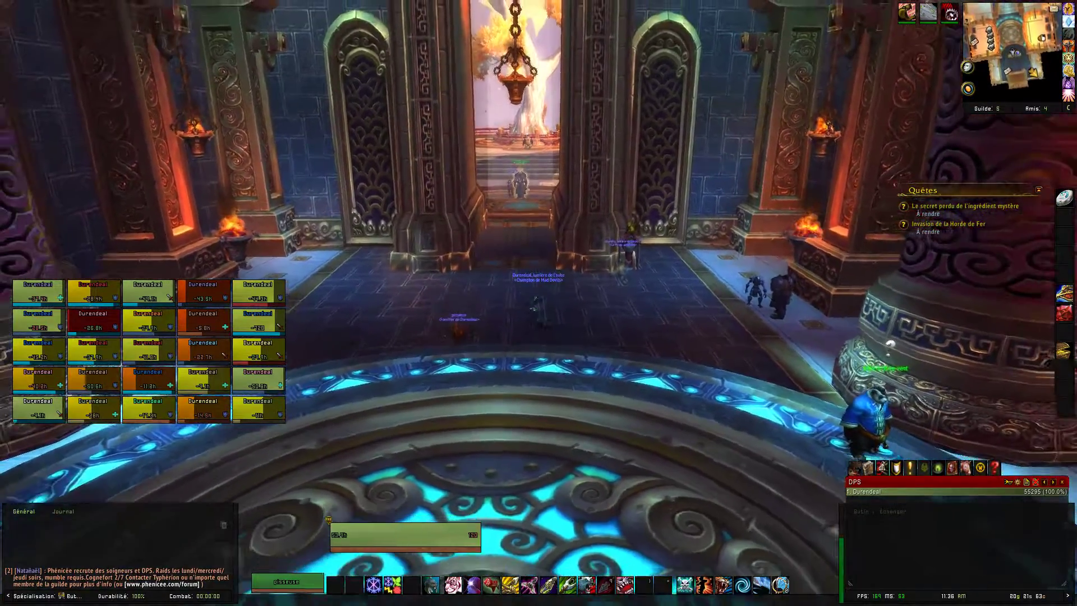
key(s)
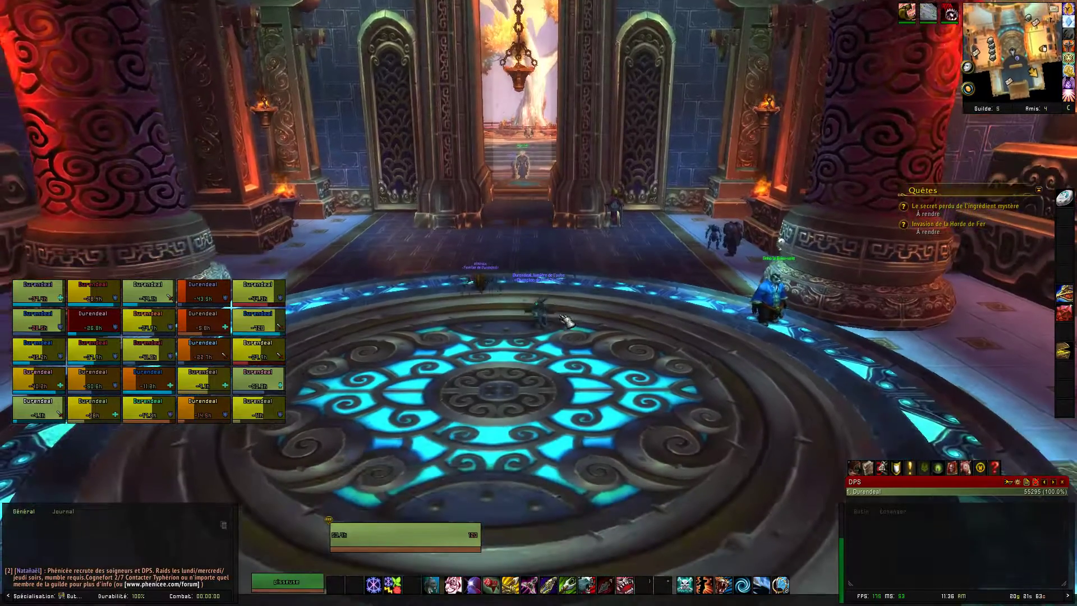
key(q)
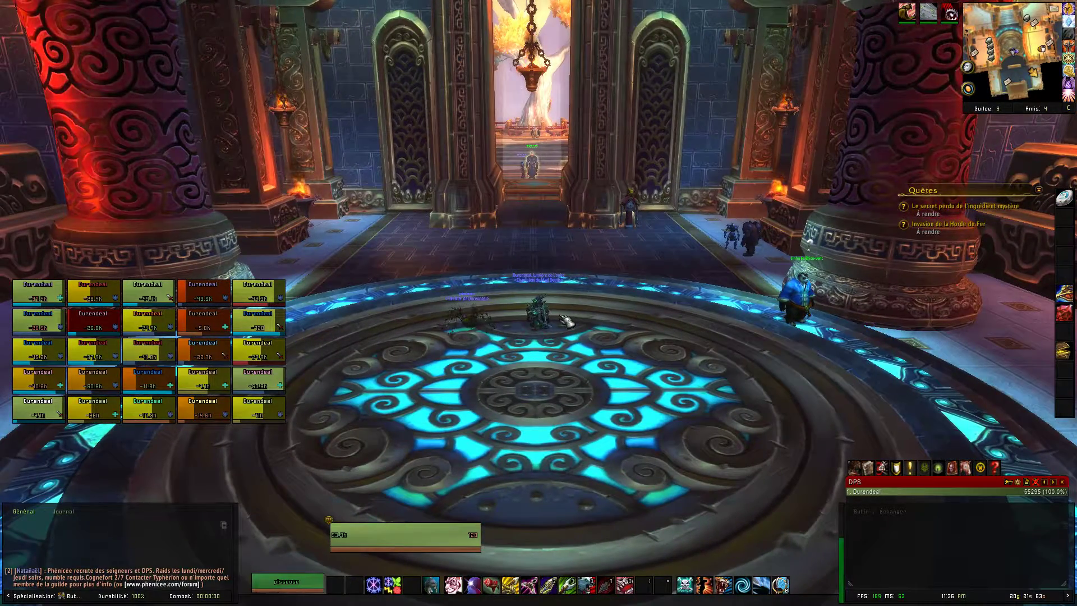